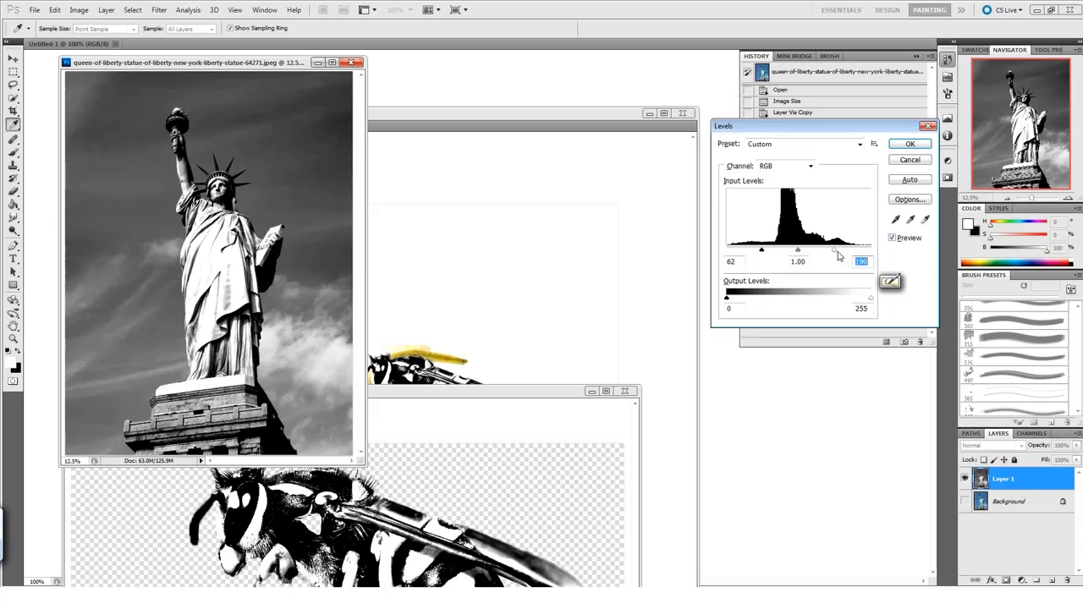
Step: Apply Levels to the black-and-white statue layer with input levels of 62, 1.00 and 190
drag(761, 251, 762, 252)
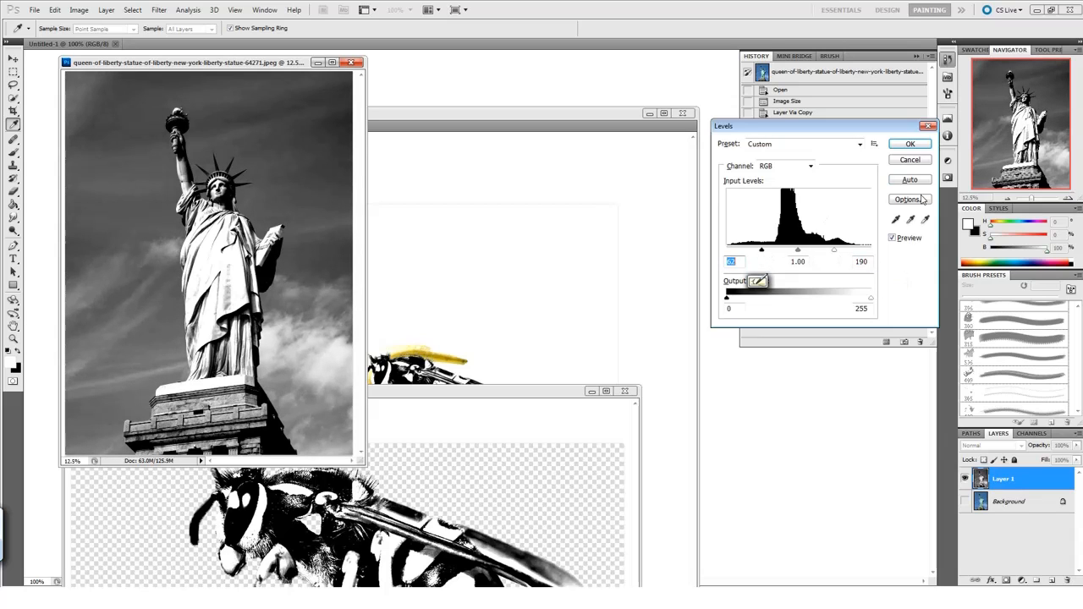
click(900, 147)
click(78, 10)
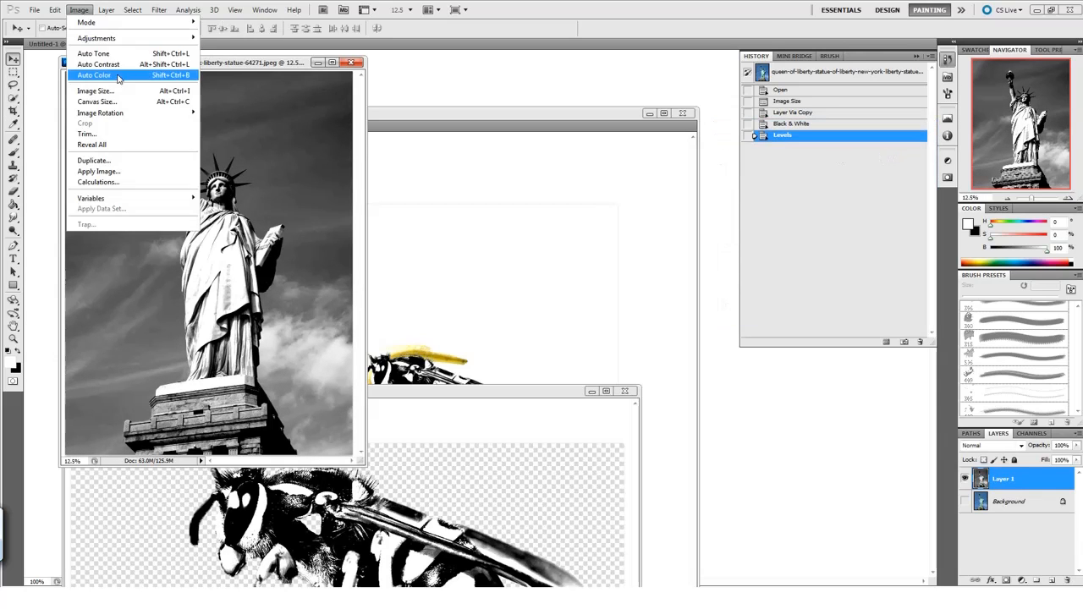
click(110, 92)
click(733, 192)
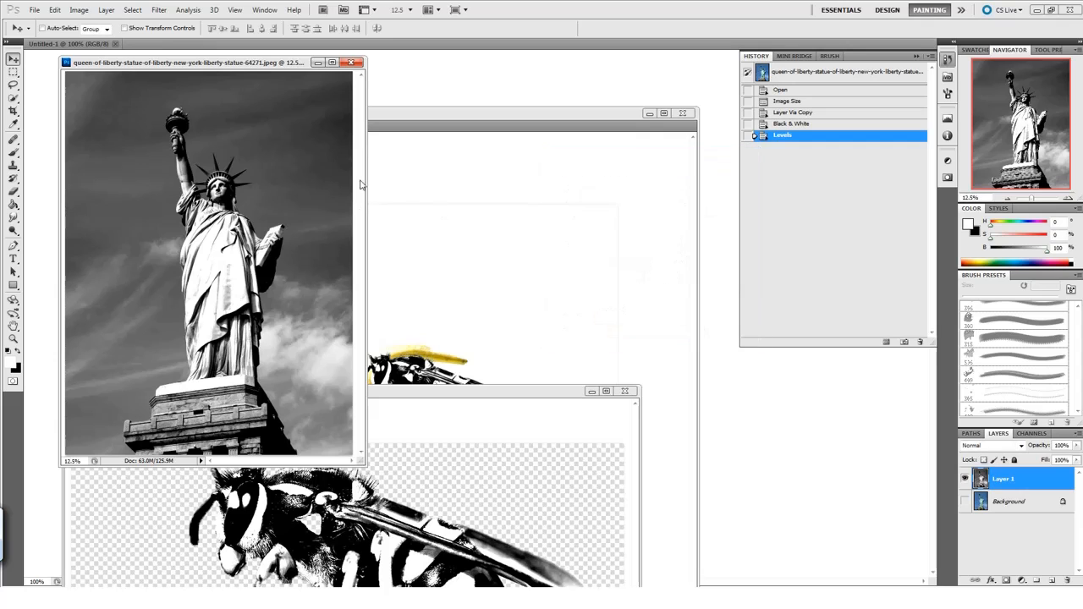
Step: Enlarge the statue's document window in both width and height
drag(365, 296, 675, 278)
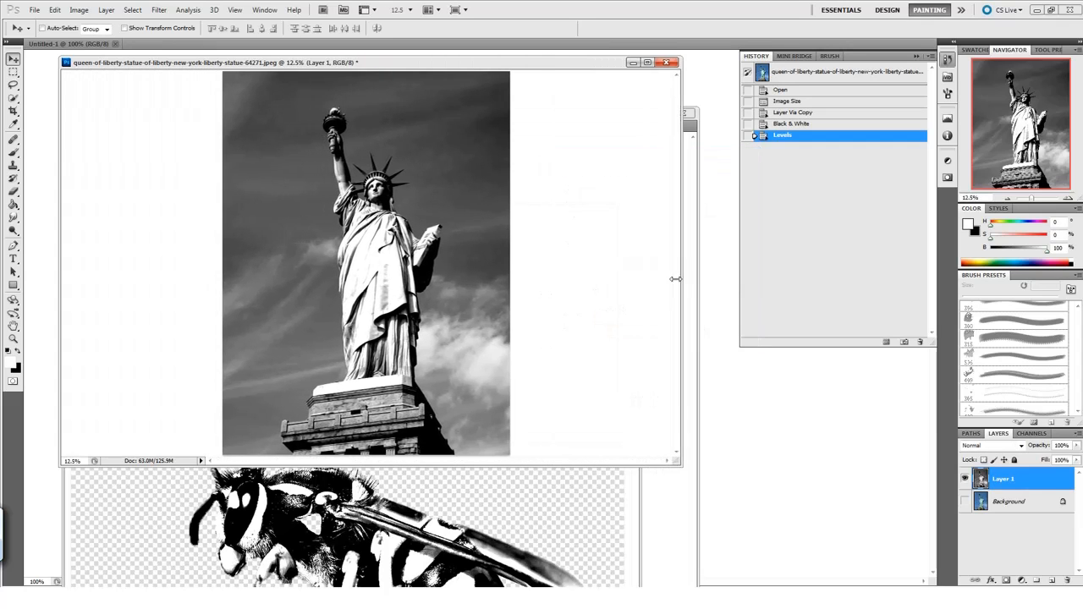
drag(436, 468, 433, 544)
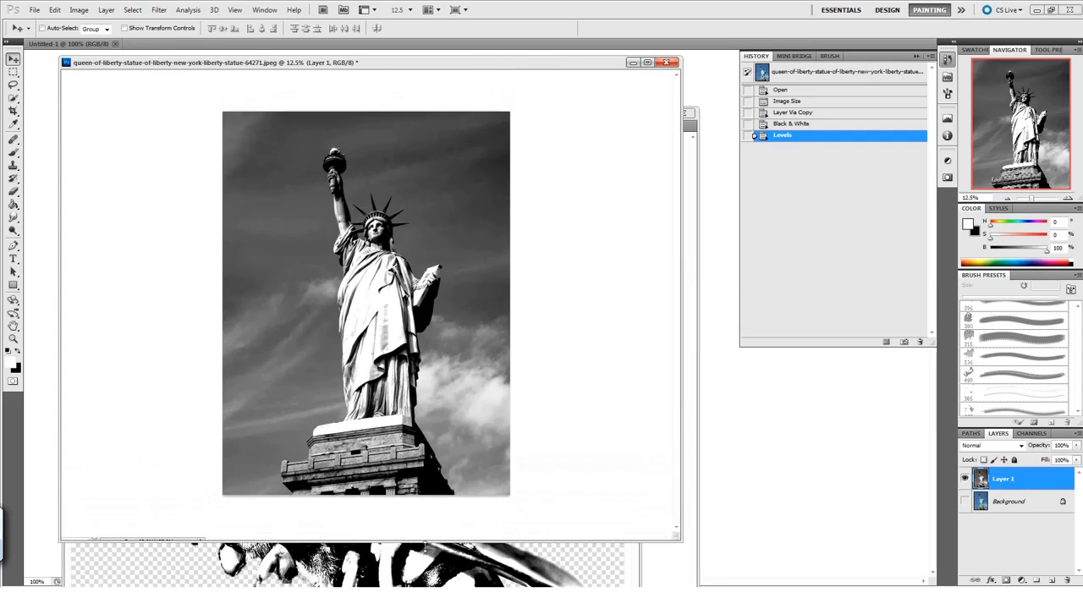
Step: Select the bright areas of the statue layer with Color Range, using Sampled Colors and a fuzziness of 183
key(z)
click(431, 327)
click(431, 326)
click(431, 327)
drag(418, 273, 411, 349)
click(107, 10)
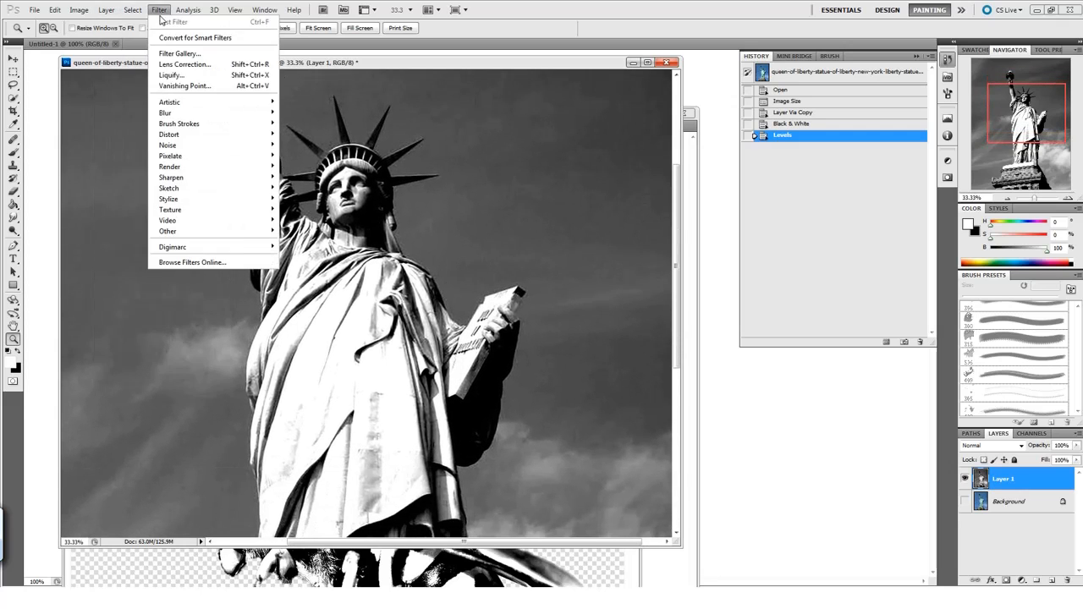
click(156, 111)
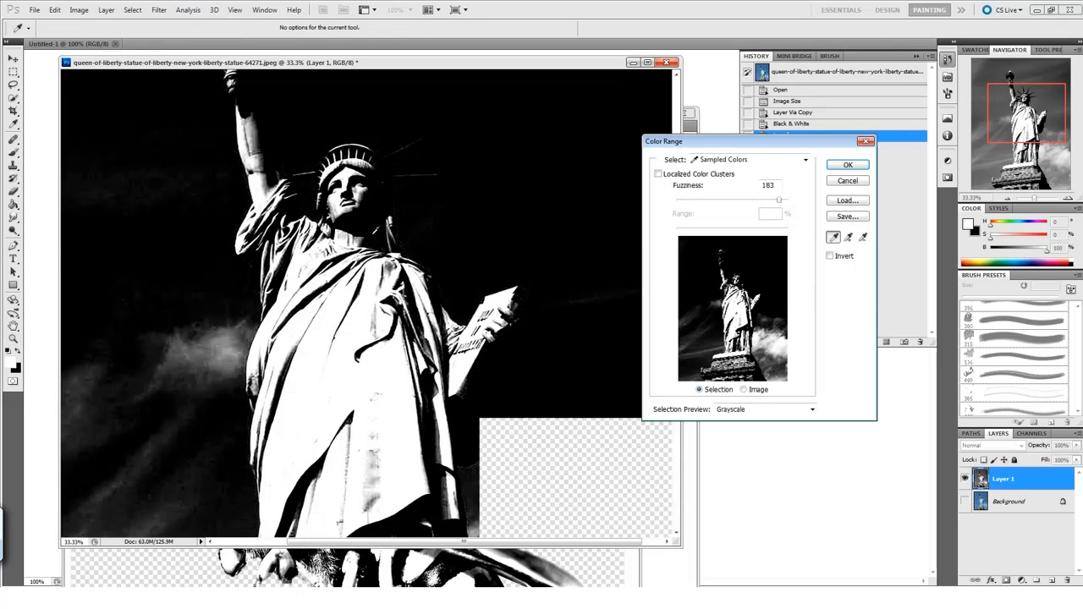
click(847, 166)
Step: Subtract the cloud areas on both sides of the statue from the selection with the Quick Selection tool
key(z)
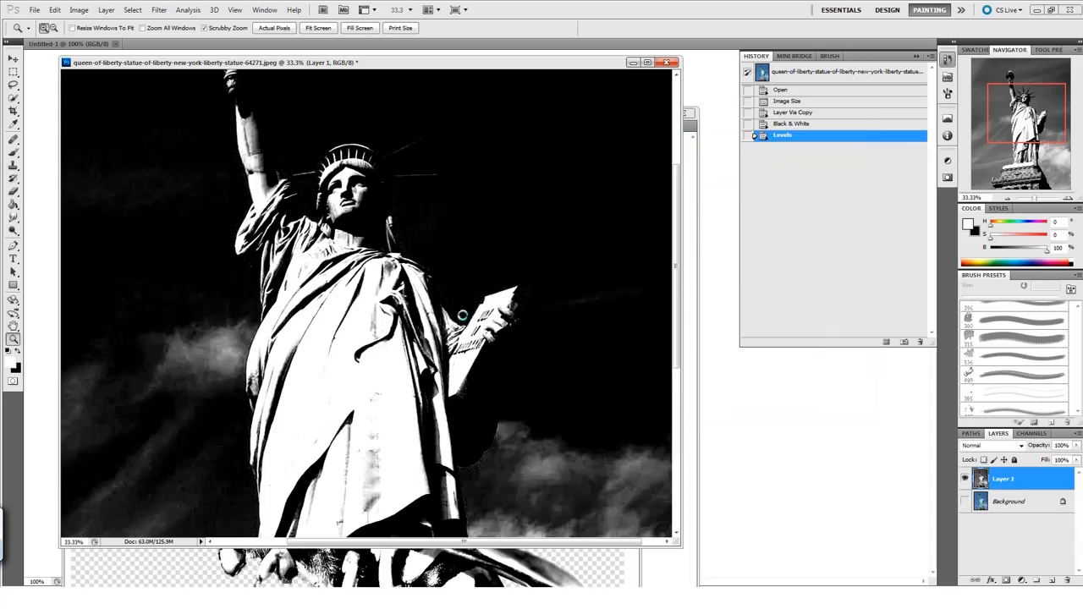
alt+click(504, 311)
scroll(503, 271, down, 2)
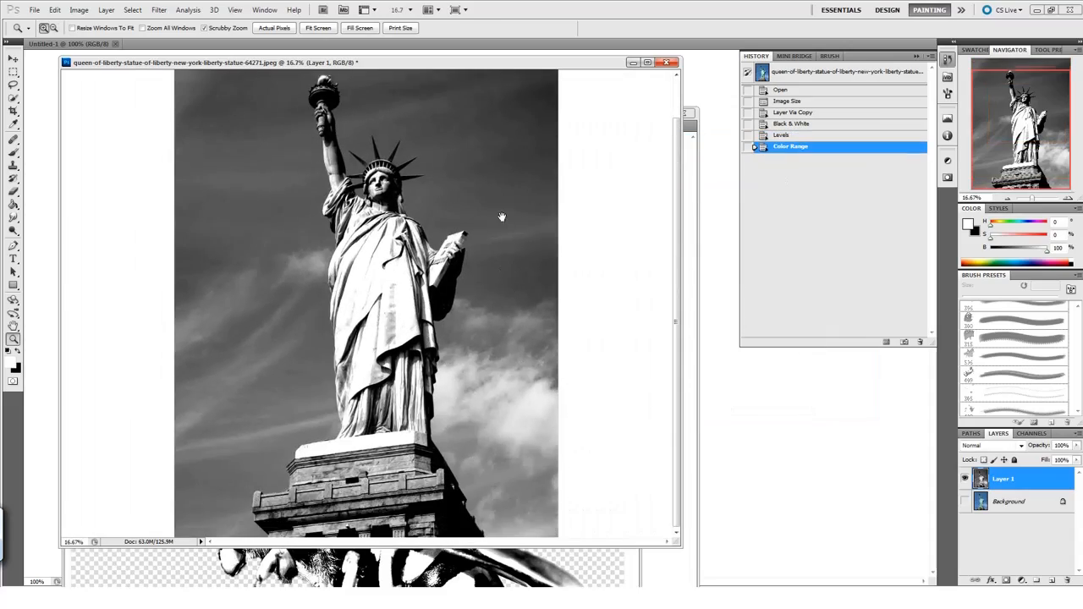
click(13, 99)
right_click(12, 100)
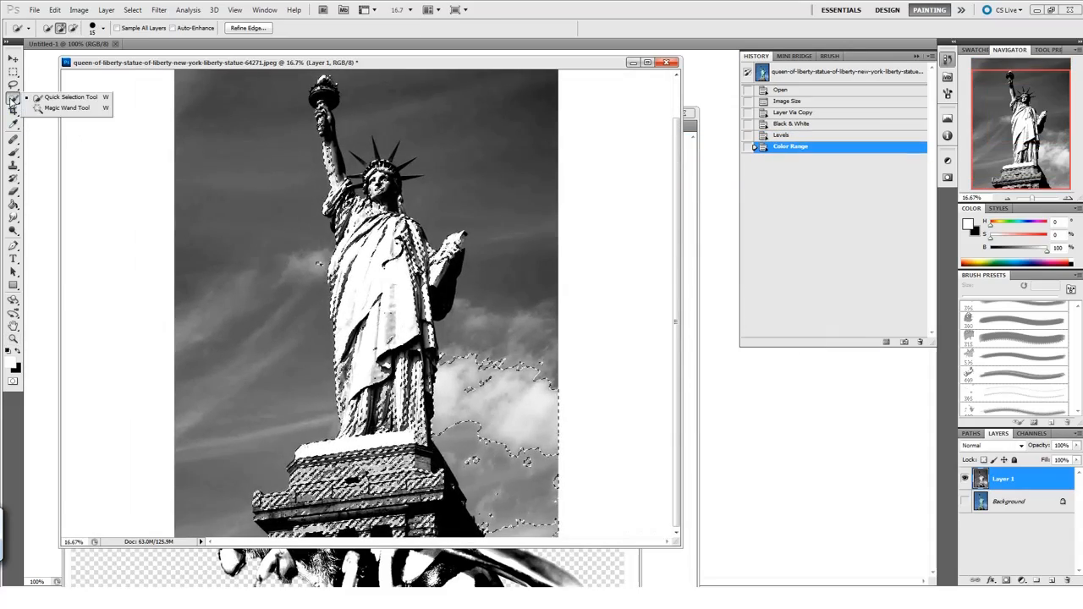
click(83, 100)
key(bracketright)
key(bracketright)
key(bracketright)
key(bracketright)
key(bracketright)
key(bracketright)
key(bracketright)
key(bracketright)
key(bracketright)
key(bracketright)
key(bracketright)
key(bracketright)
key(bracketright)
key(bracketright)
key(bracketright)
key(bracketright)
key(bracketright)
key(bracketright)
key(bracketright)
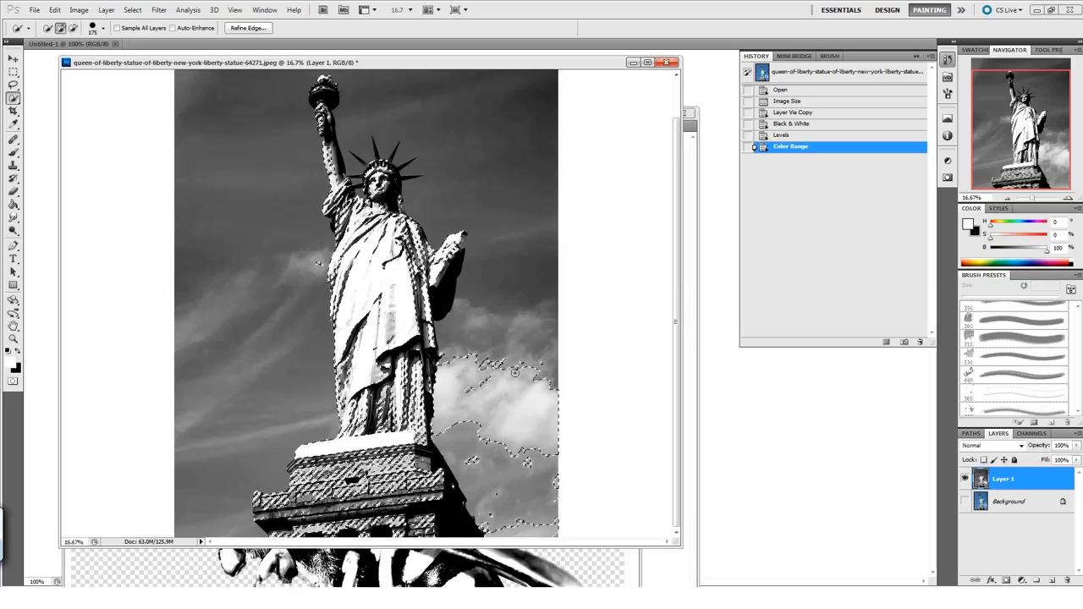
key(bracketleft)
key(bracketleft)
mouse_move(533, 394)
mouse_down()
mouse_move(514, 380)
mouse_move(539, 362)
mouse_move(540, 387)
mouse_move(481, 505)
mouse_move(482, 468)
mouse_move(484, 495)
mouse_move(524, 520)
mouse_up()
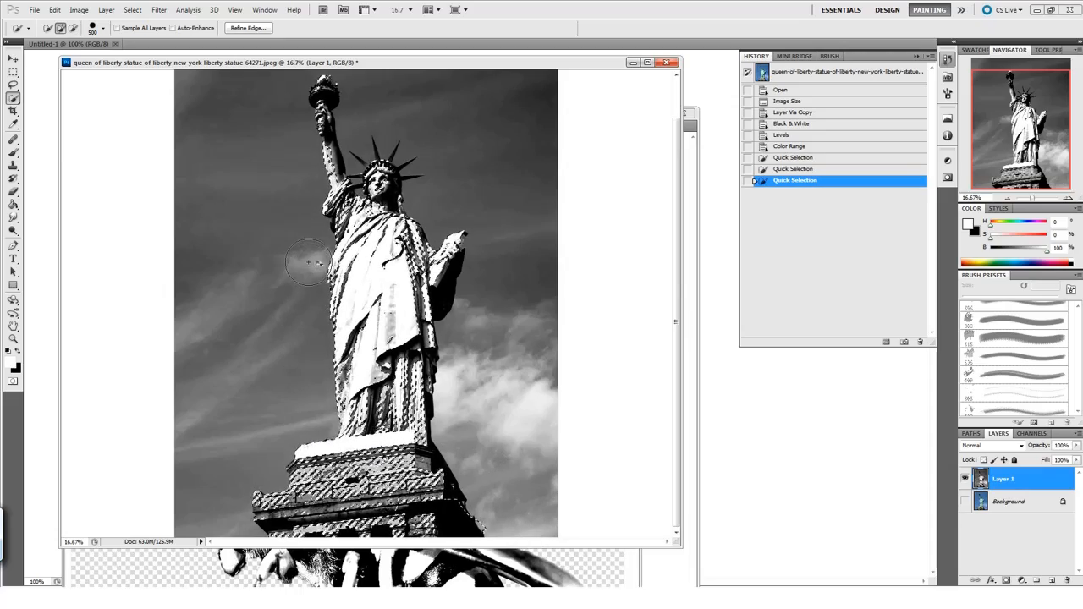
drag(339, 264, 371, 256)
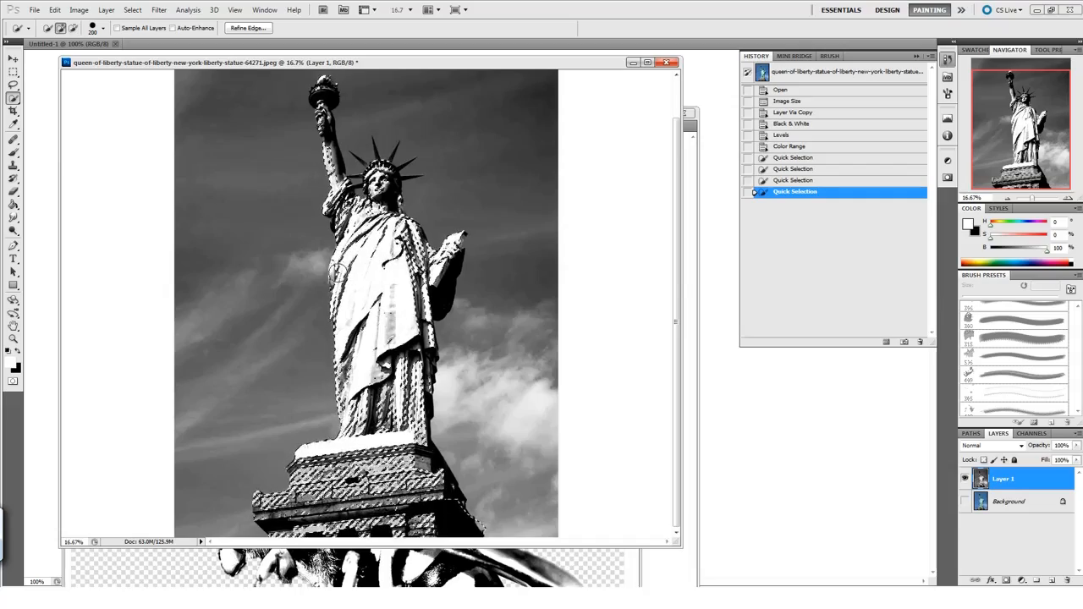
Step: Add the statue's whole robe and the stone pedestal to the selection with a 200 px Quick Selection brush
key(bracketleft)
key(bracketleft)
key(bracketleft)
key(bracketleft)
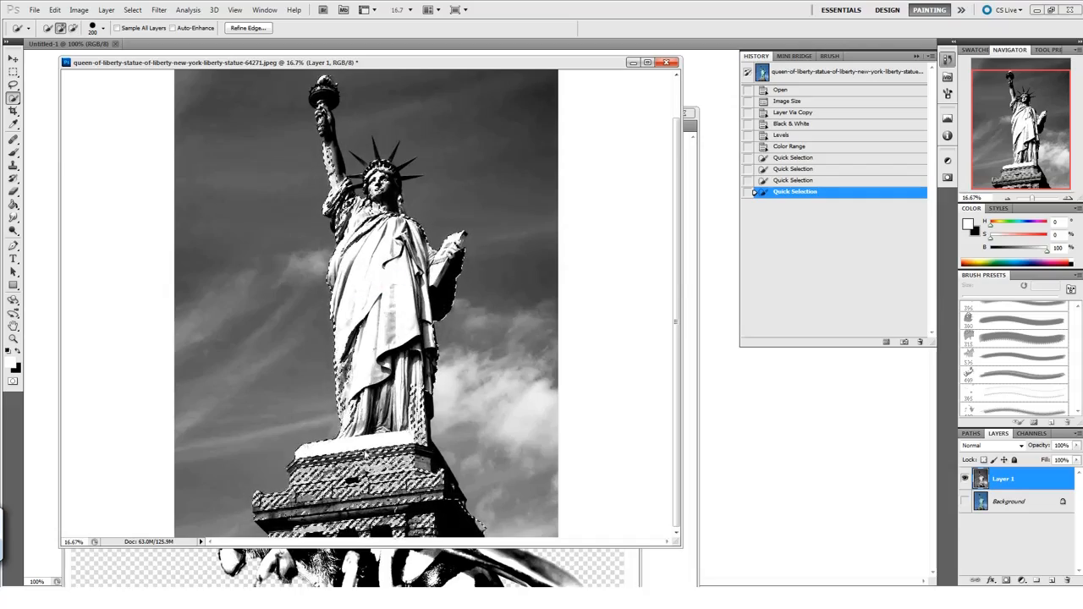
mouse_move(396, 476)
mouse_down()
mouse_move(414, 489)
mouse_move(402, 508)
mouse_move(333, 532)
mouse_move(308, 519)
mouse_up()
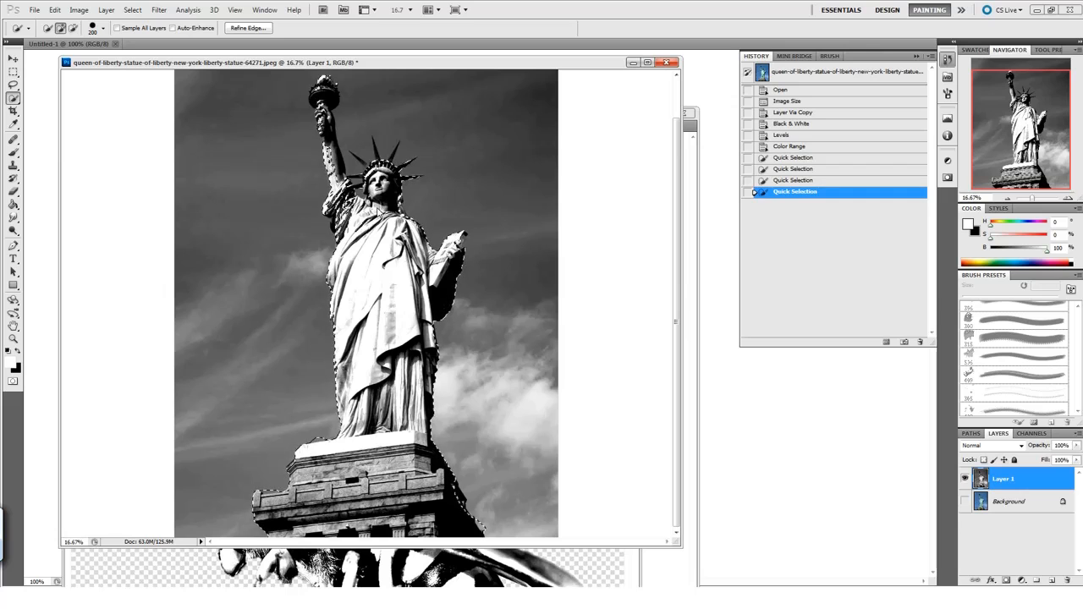
Step: Add the raised arm and the torch to the selection, reducing the Quick Selection brush to 100 px
key(z)
click(372, 199)
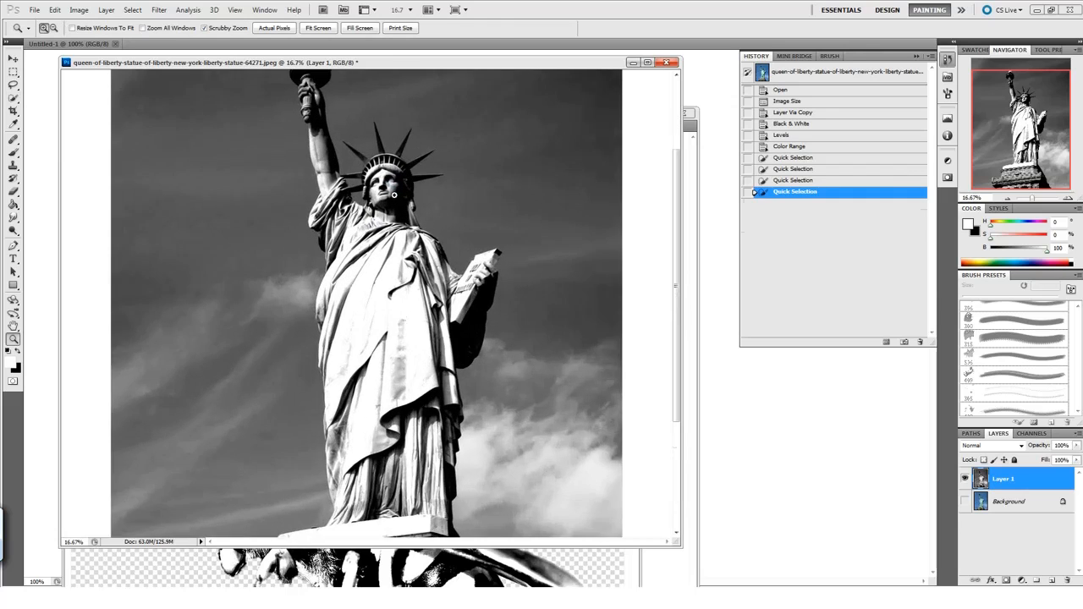
click(371, 194)
scroll(360, 203, up, 3)
key(w)
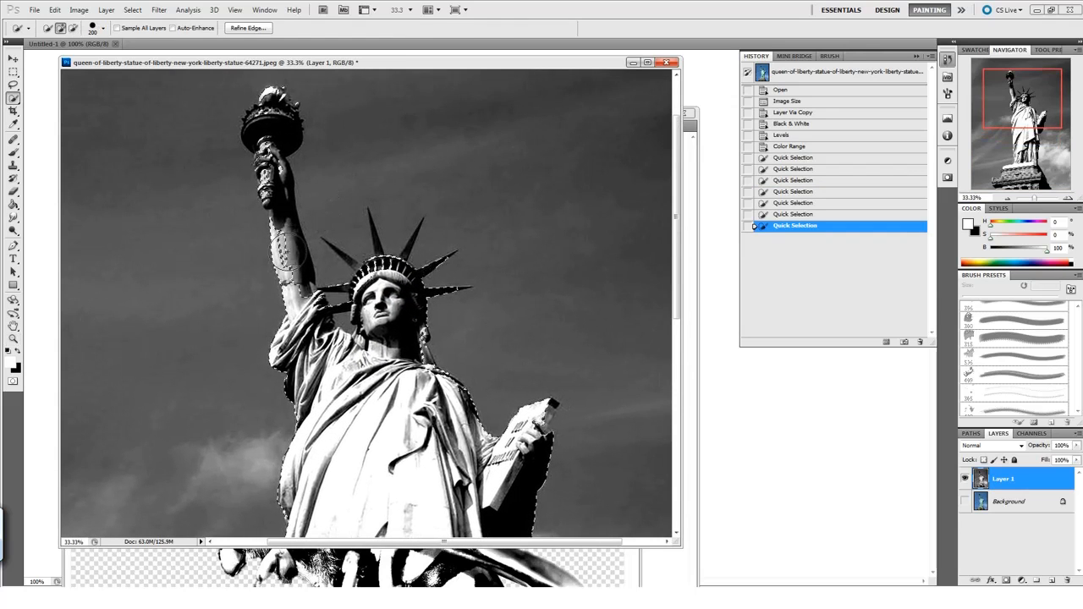
drag(293, 273, 274, 167)
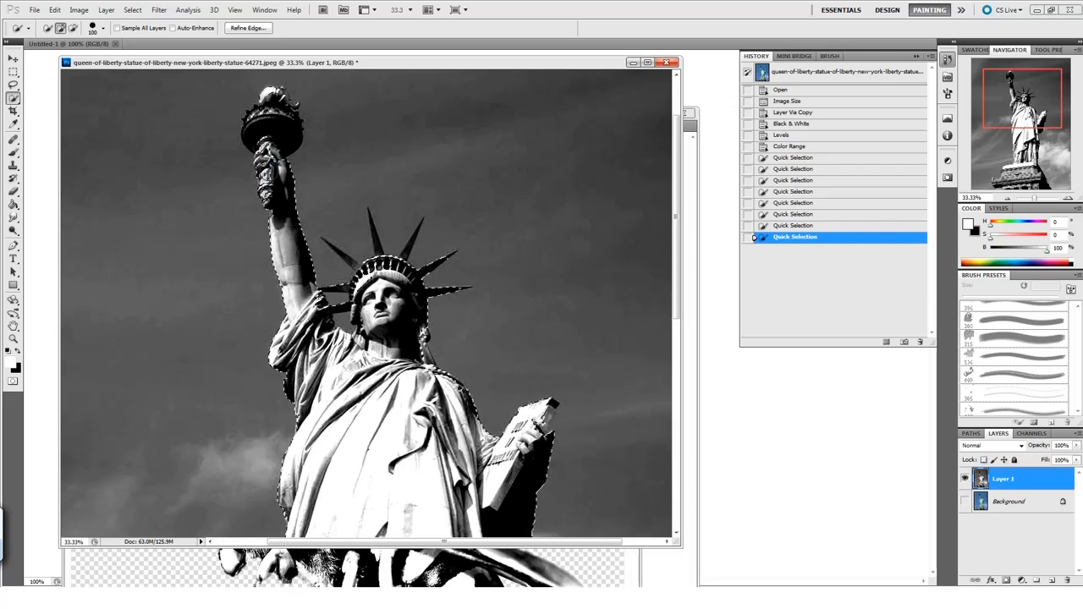
key(bracketleft)
key(bracketleft)
key(bracketleft)
key(bracketleft)
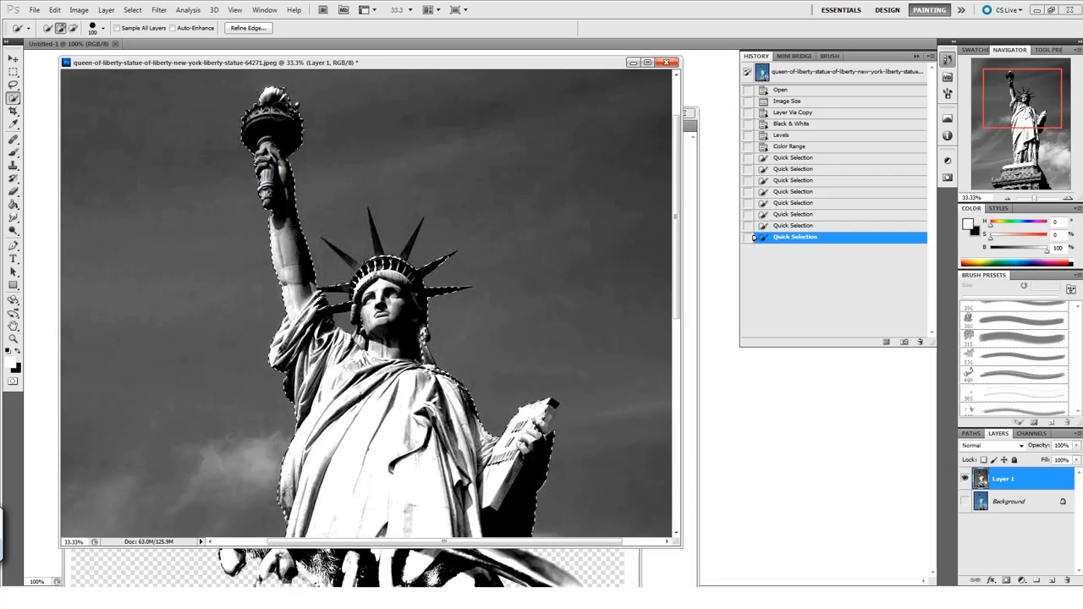
Step: Add the crown and its spikes to the selection with a 40 px Quick Selection brush
click(408, 247)
key(bracketleft)
key(bracketleft)
key(bracketleft)
key(bracketleft)
key(bracketleft)
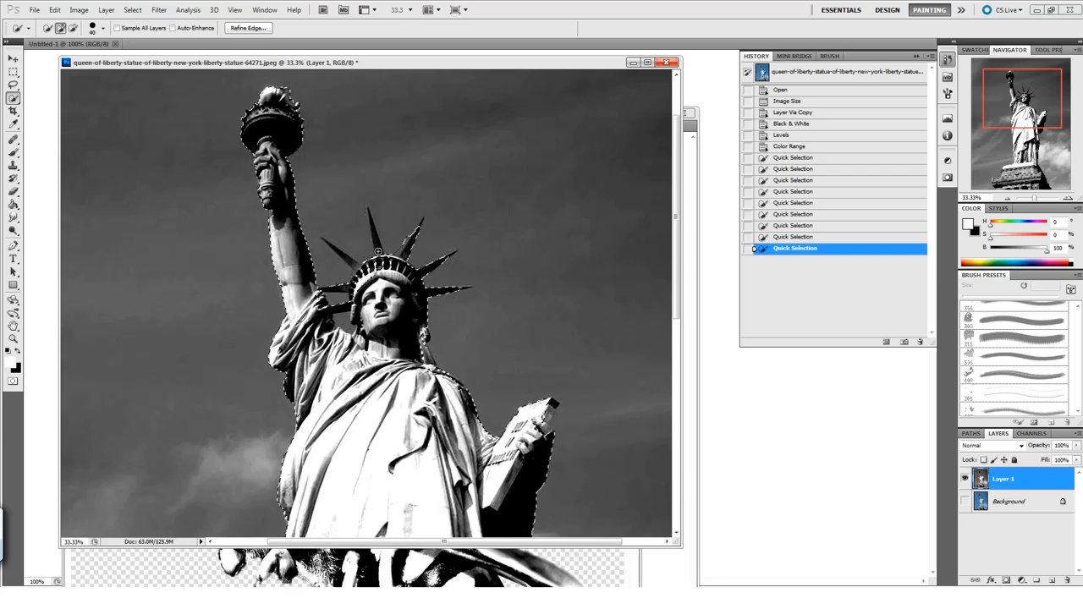
mouse_move(378, 254)
mouse_down()
mouse_move(374, 205)
mouse_move(349, 254)
mouse_move(325, 243)
mouse_move(376, 296)
mouse_move(415, 364)
mouse_move(462, 395)
mouse_move(466, 452)
mouse_up()
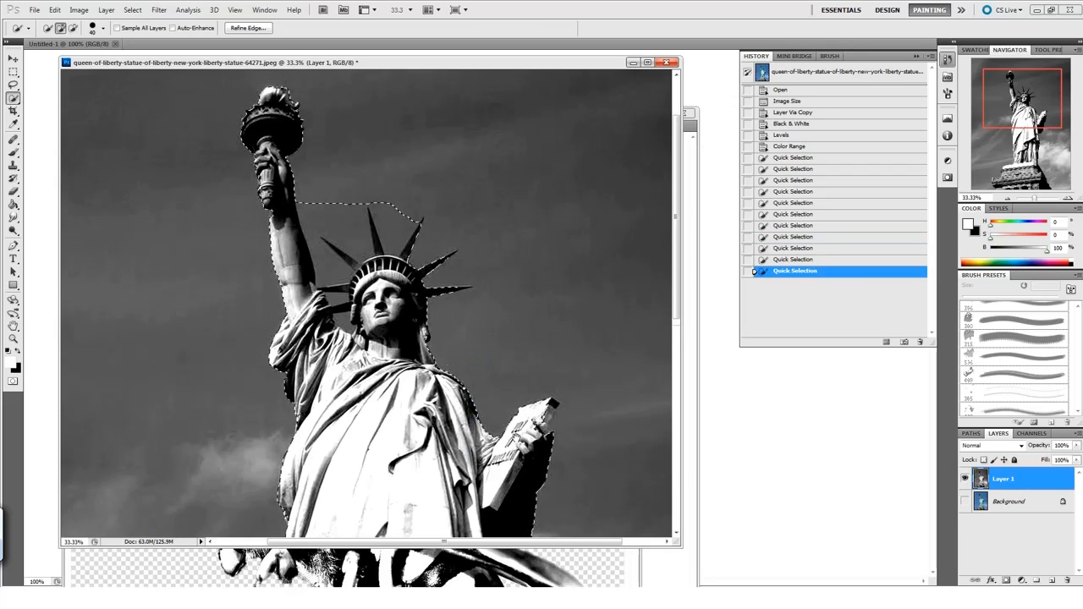
Step: Trim the excess selection along the pedestal's upper edges with the 40 px Quick Selection brush
drag(565, 508, 578, 288)
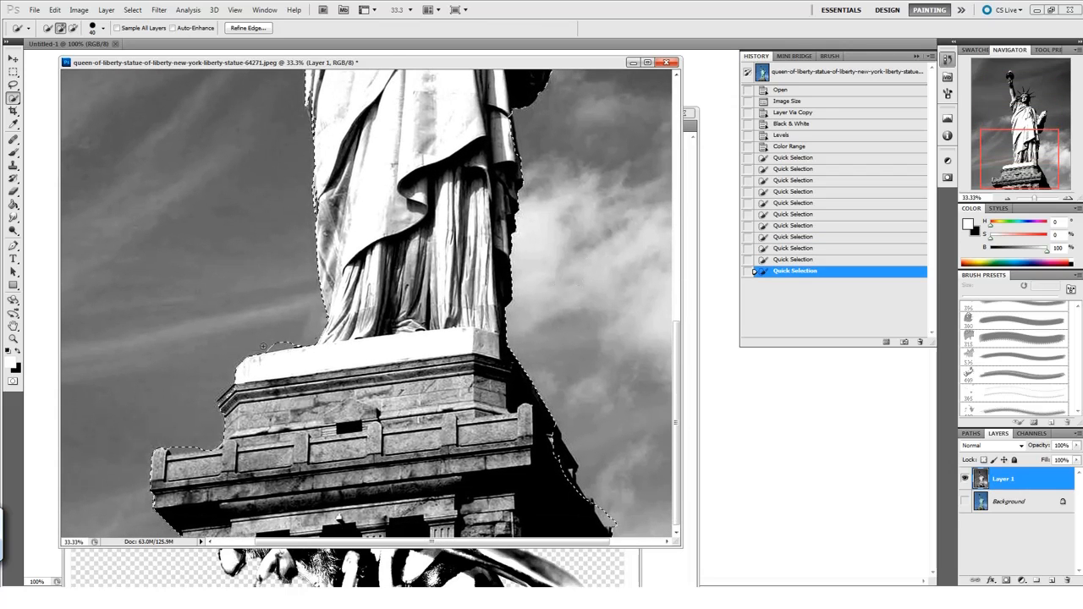
click(172, 446)
drag(520, 205, 467, 435)
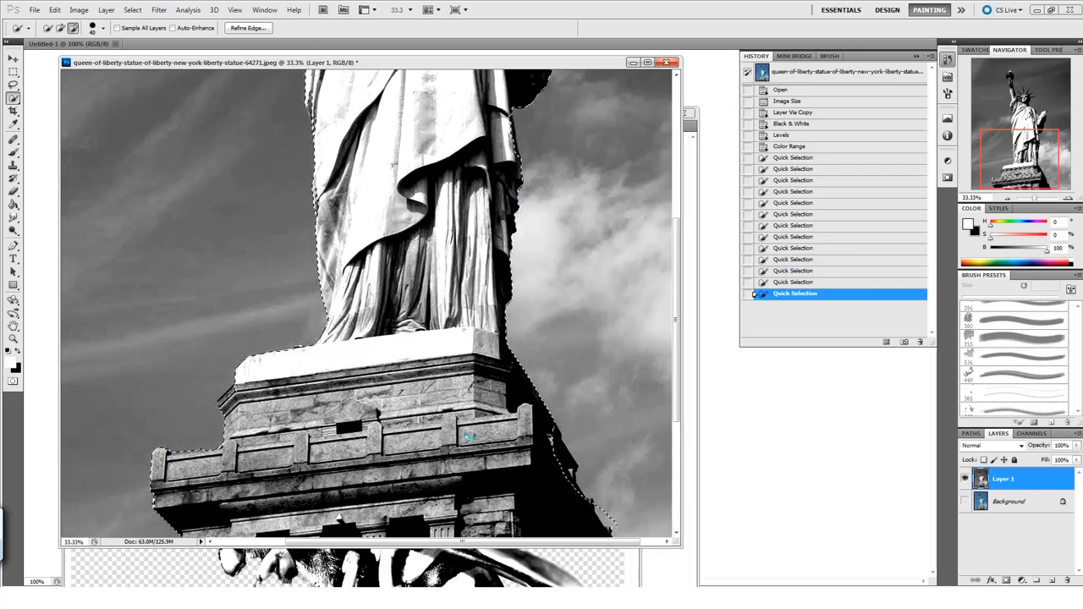
drag(483, 110, 461, 263)
drag(403, 95, 411, 261)
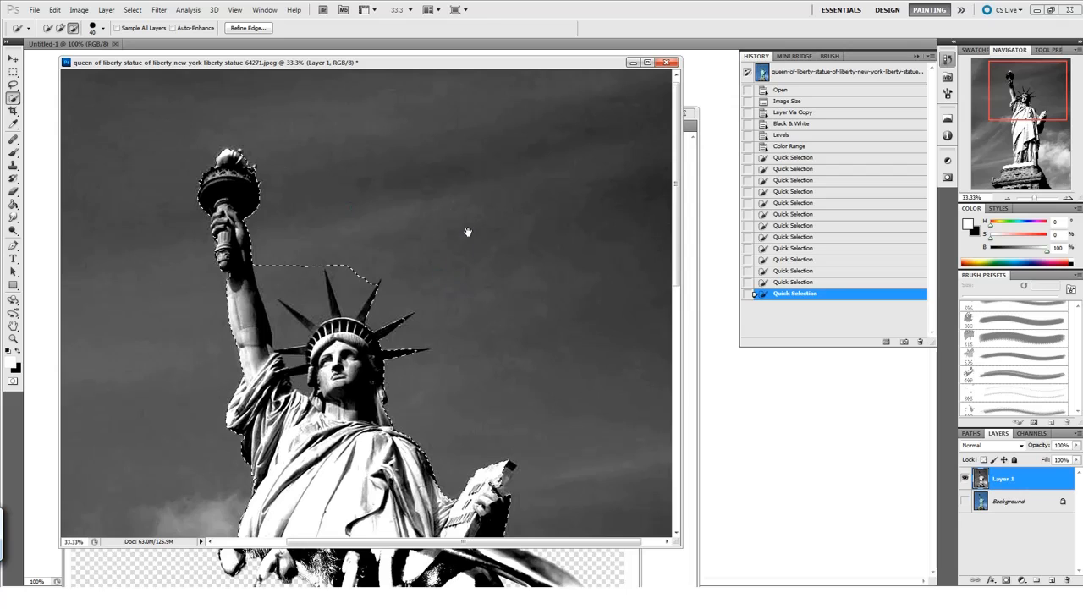
drag(422, 293, 431, 167)
Step: Invert the selection and delete the sky around the statue from Layer 1
key(z)
alt+click(501, 304)
alt+click(501, 304)
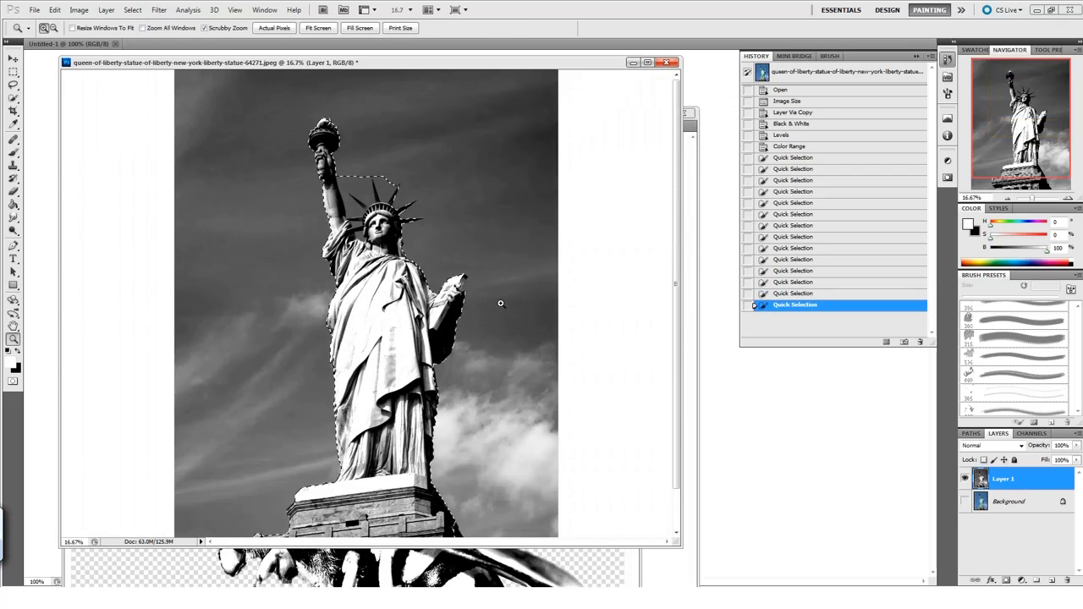
scroll(501, 303, down, 2)
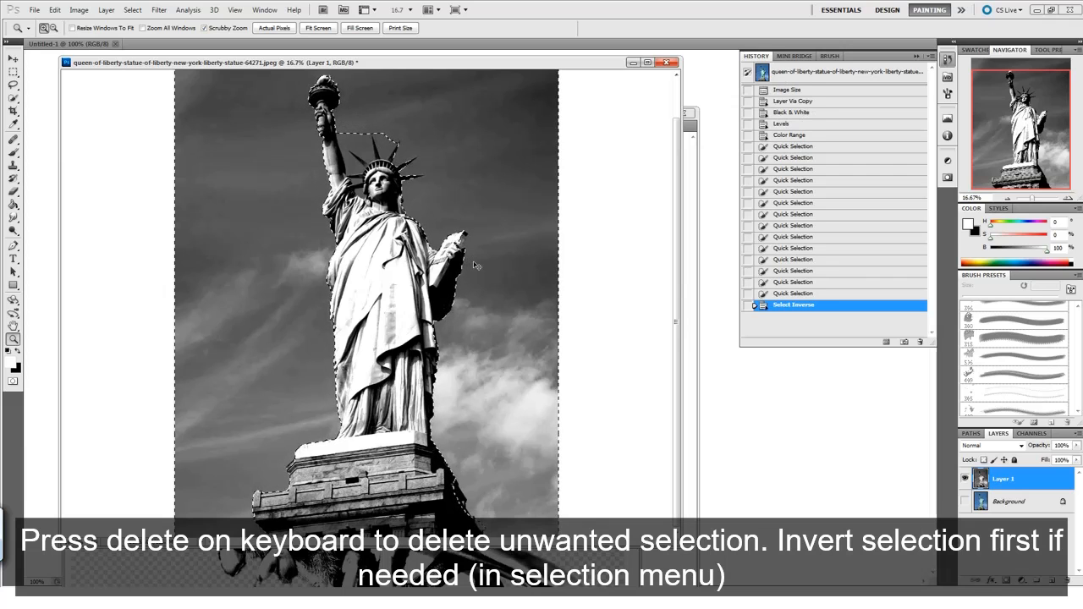
key(ctrl+shift+i)
key(Delete)
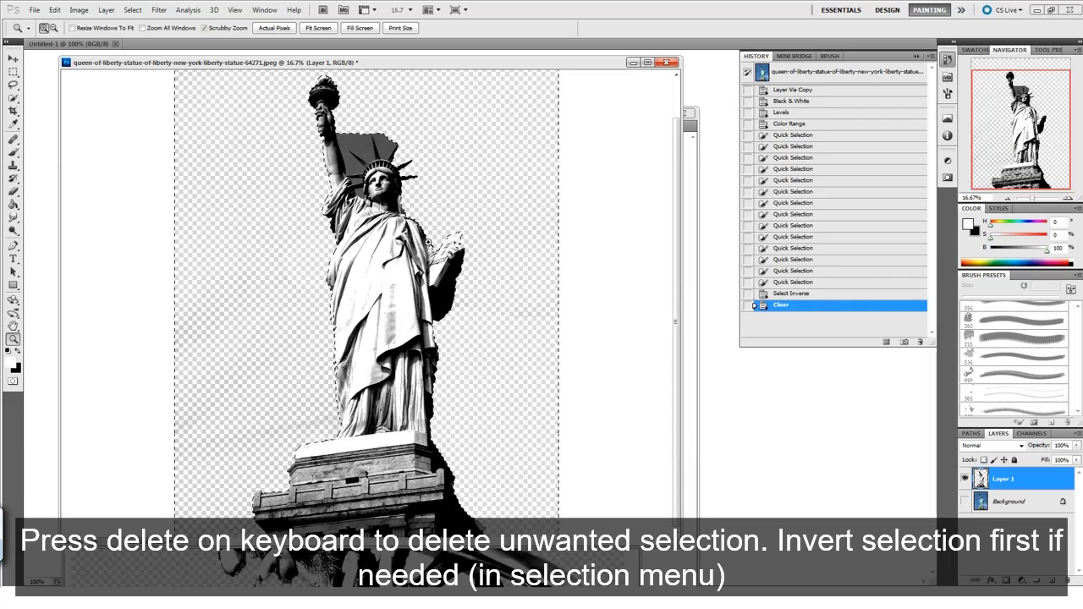
Step: Apply Refine Edge to the selection with its default settings and deselect everything
click(132, 11)
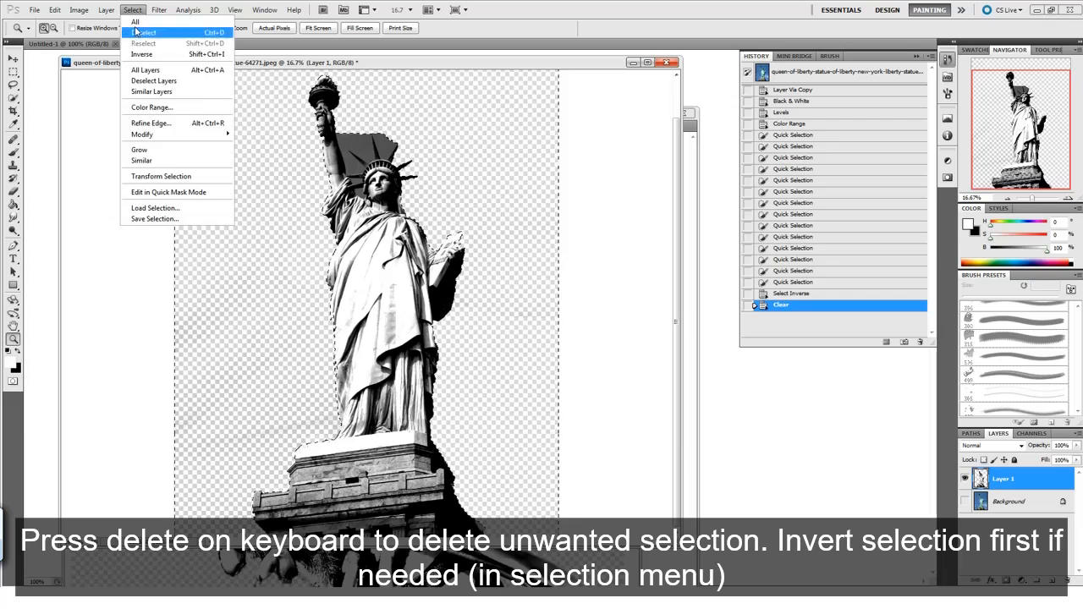
mouse_move(209, 138)
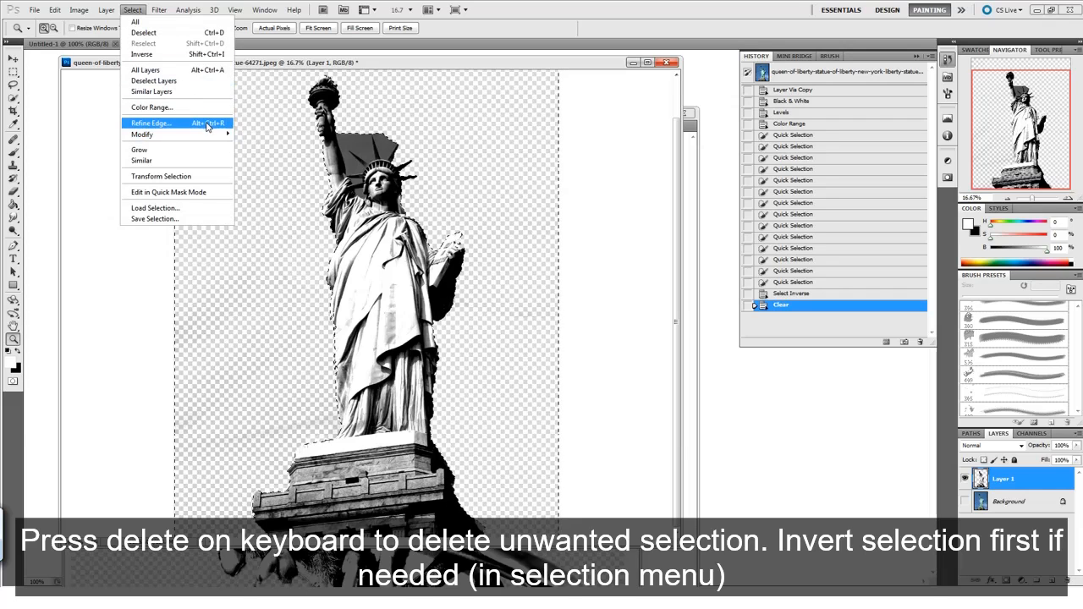
click(152, 123)
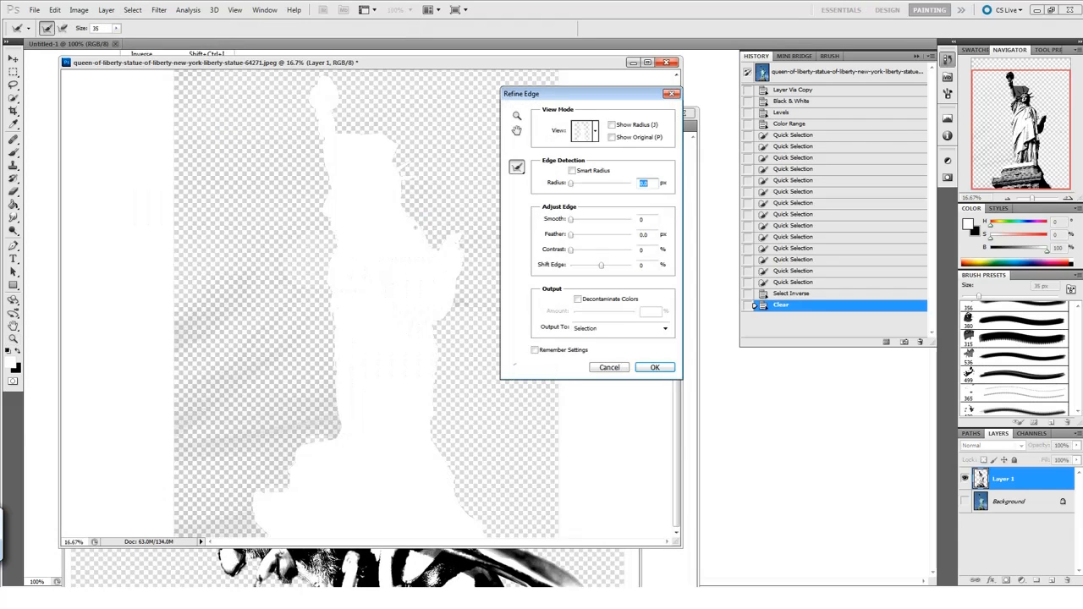
click(654, 367)
key(z)
key(ctrl+d)
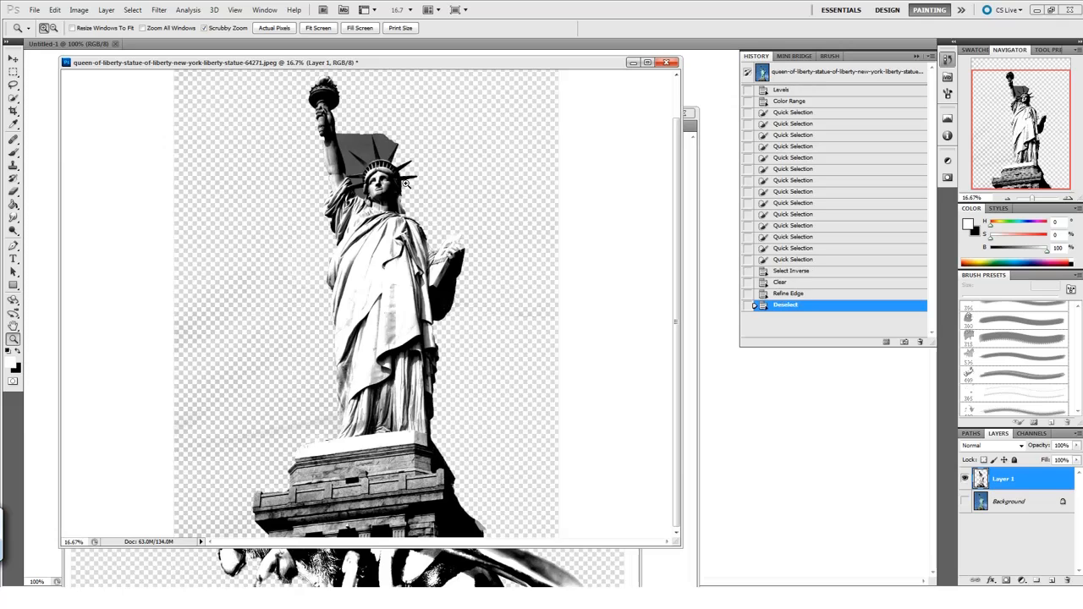
Step: Set up a 30 px Eraser brush for the leftover gray background around the statue's crown
drag(406, 183, 440, 182)
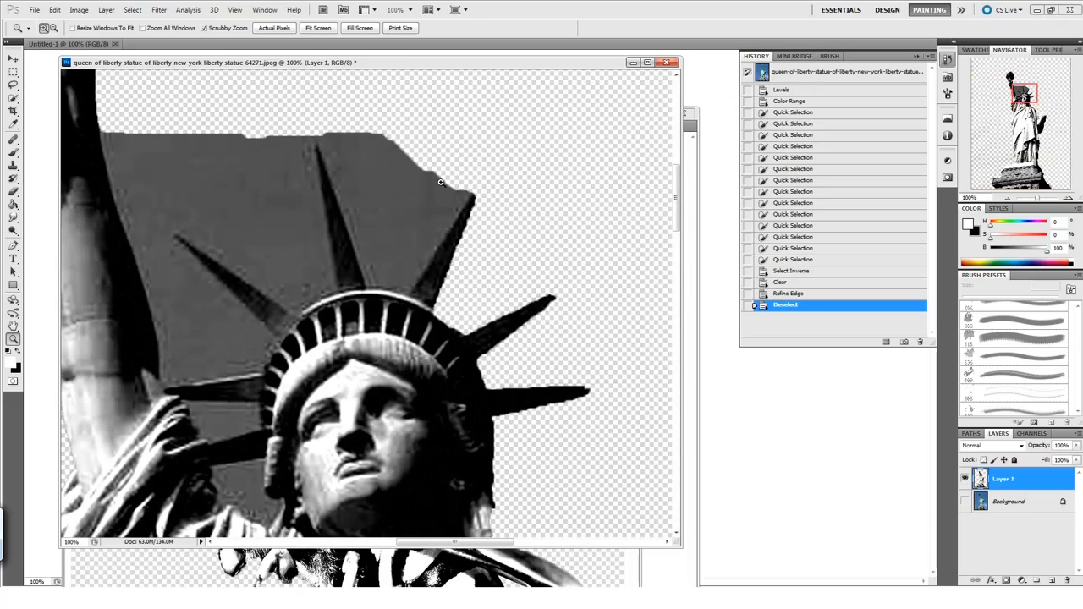
key(b)
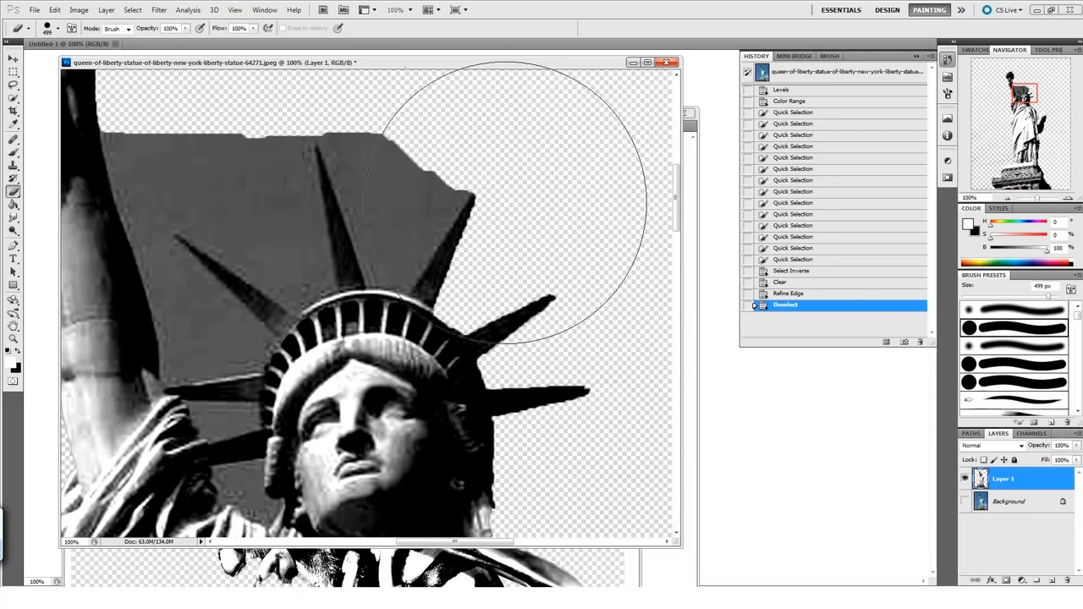
key(bracketleft)
key(bracketleft)
key(bracketleft)
key(bracketleft)
key(bracketleft)
key(bracketleft)
key(bracketleft)
key(bracketleft)
key(bracketleft)
key(bracketleft)
key(bracketleft)
key(bracketleft)
key(bracketleft)
key(bracketleft)
key(bracketleft)
key(bracketleft)
mouse_move(432, 219)
mouse_down()
mouse_move(451, 193)
mouse_move(410, 269)
mouse_up()
drag(434, 230, 459, 176)
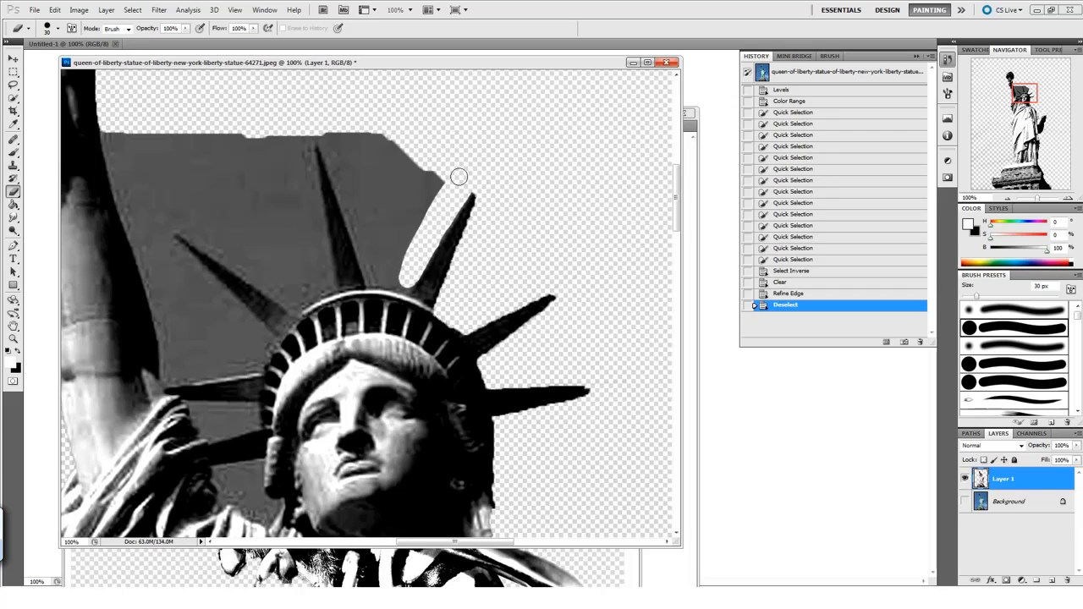
mouse_move(412, 264)
mouse_down()
mouse_move(405, 202)
mouse_move(393, 209)
mouse_move(432, 183)
mouse_move(390, 188)
mouse_move(337, 142)
mouse_move(373, 277)
mouse_up()
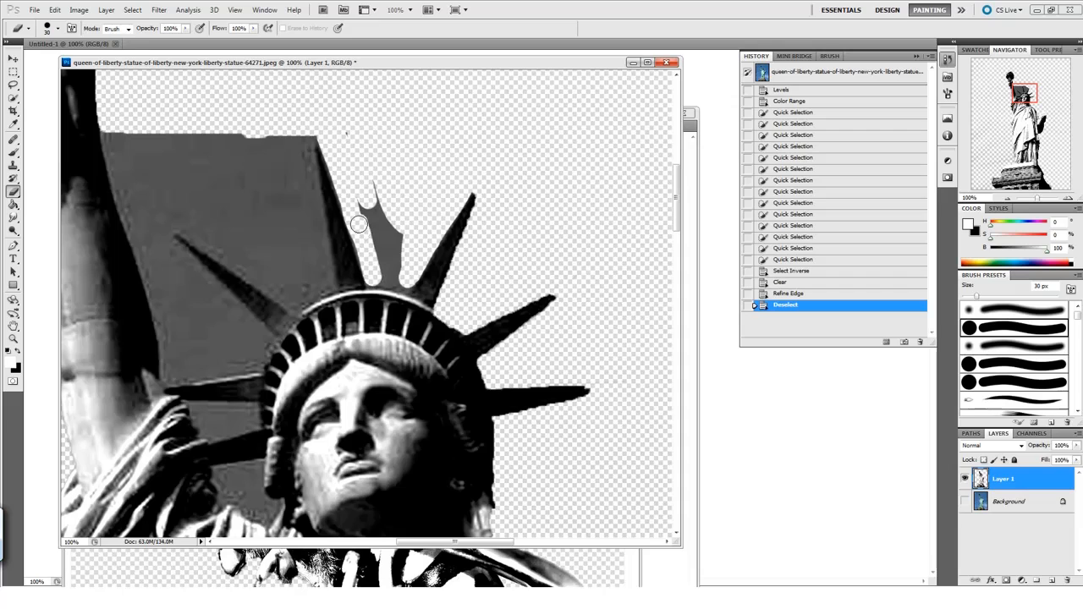
mouse_move(359, 224)
mouse_down()
mouse_move(371, 187)
mouse_move(352, 130)
mouse_up()
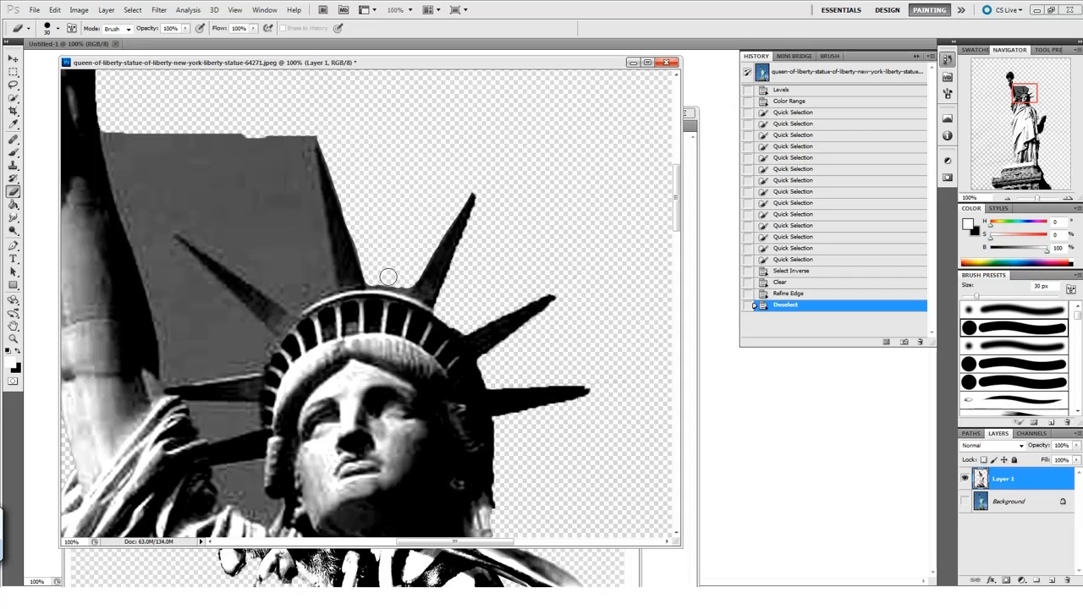
key(ctrl+z)
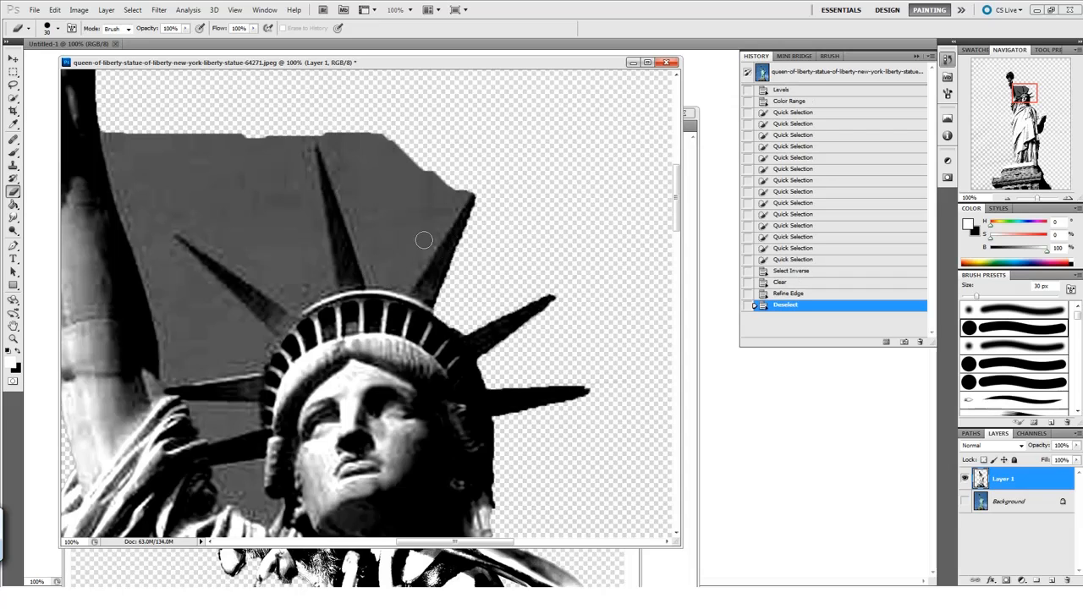
Step: Erase narrow borders along the tallest spike, the next spike to its right and the crown rim between them with an 8–9 px Eraser
drag(465, 180, 407, 284)
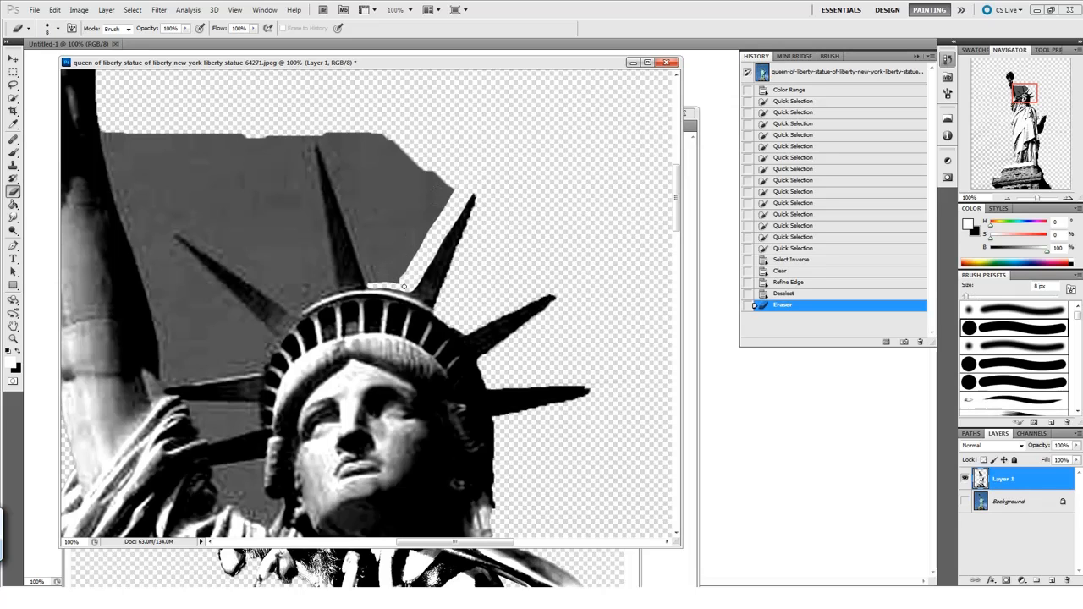
drag(404, 286, 406, 286)
key(])
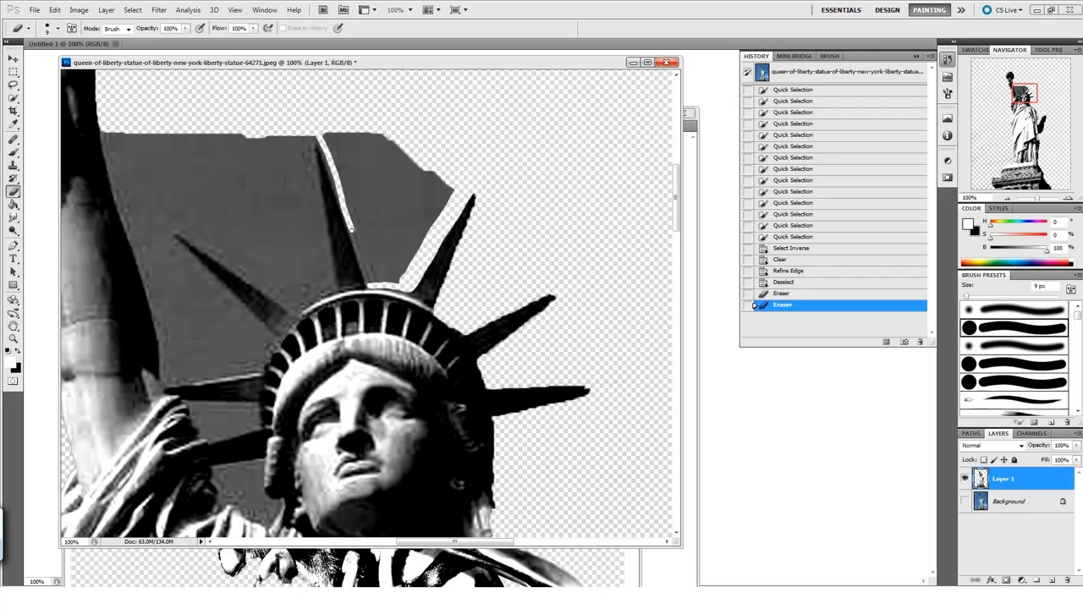
drag(368, 283, 385, 285)
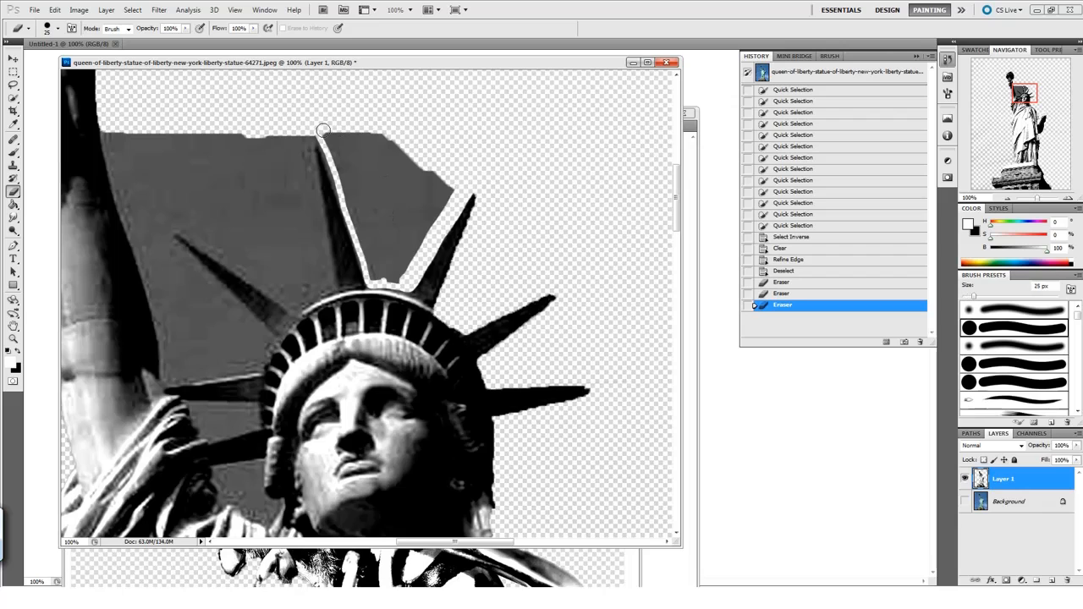
Step: Clear the remaining gray between the tallest spike and the spike to its right with a 25 px Eraser
drag(347, 205, 347, 208)
key(])
key(])
click(349, 210)
mouse_move(358, 138)
mouse_down()
mouse_move(356, 176)
mouse_move(370, 127)
mouse_move(382, 193)
mouse_move(420, 204)
mouse_move(421, 222)
mouse_move(375, 191)
mouse_move(363, 206)
mouse_move(360, 216)
mouse_move(410, 265)
mouse_up()
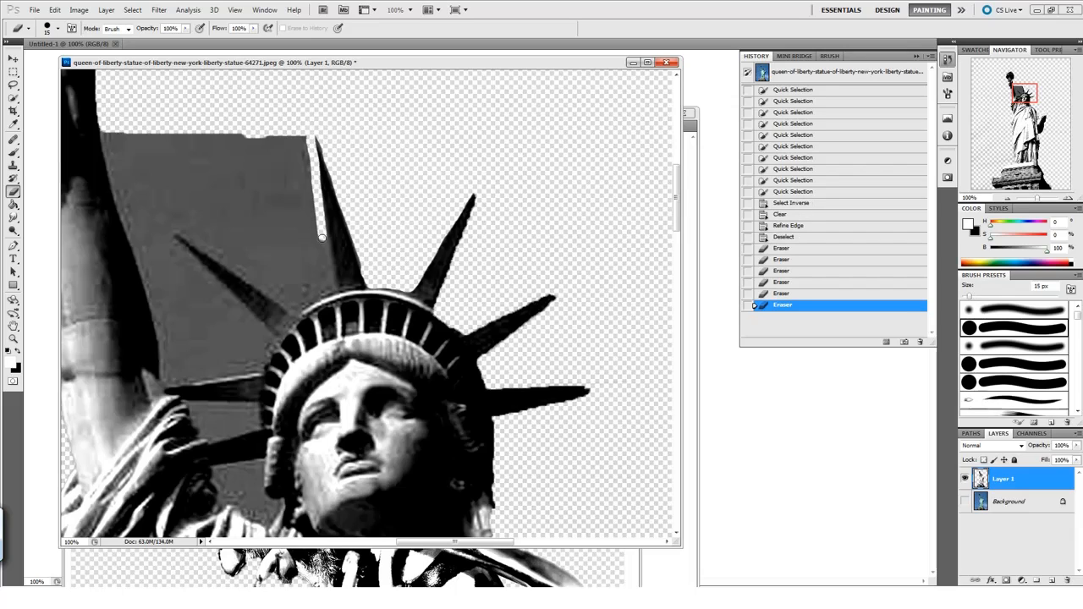
Step: Erase a 15 px border along the tallest spike's left edge, the crown rim and the top of the horizontal left spike
click(332, 286)
drag(181, 378, 216, 377)
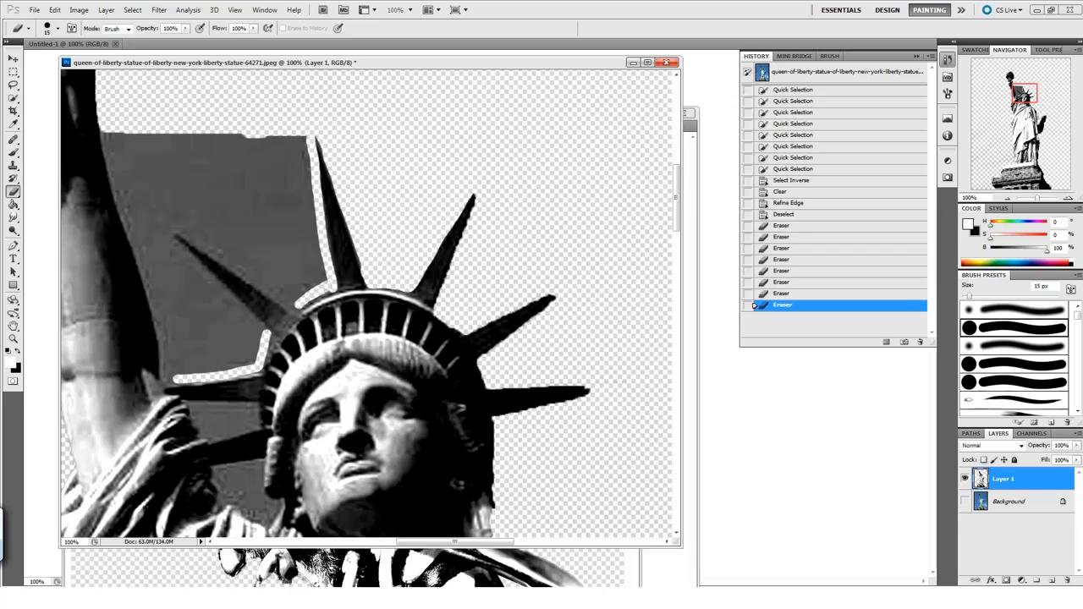
click(315, 300)
Step: Erase the gray between the two lowest left spikes, then beside the hair above the shoulder with an 8 px Eraser
drag(383, 312, 398, 196)
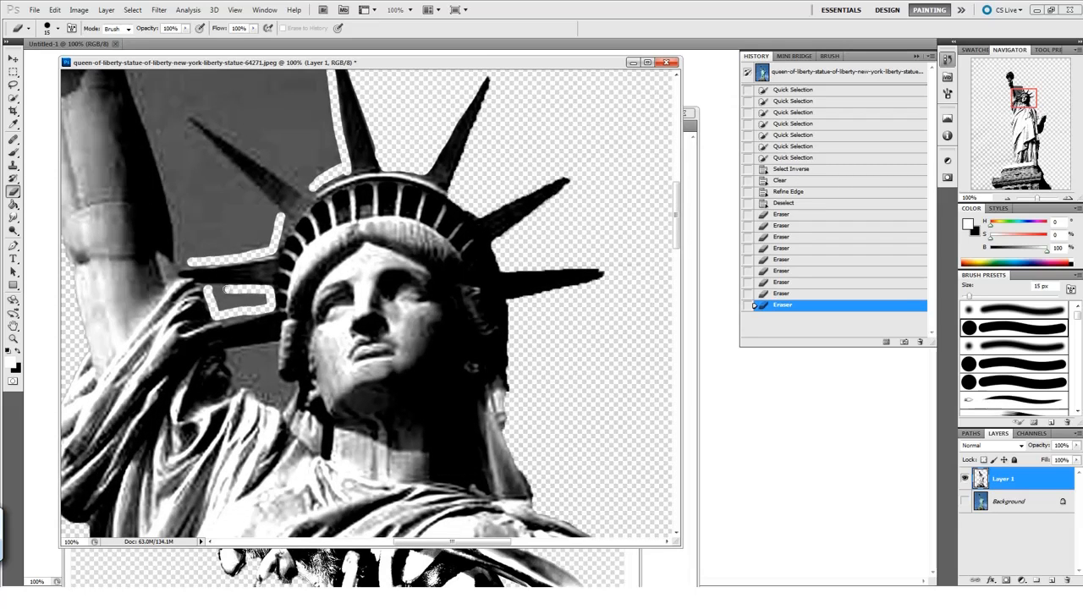
drag(222, 301, 267, 301)
drag(450, 326, 473, 268)
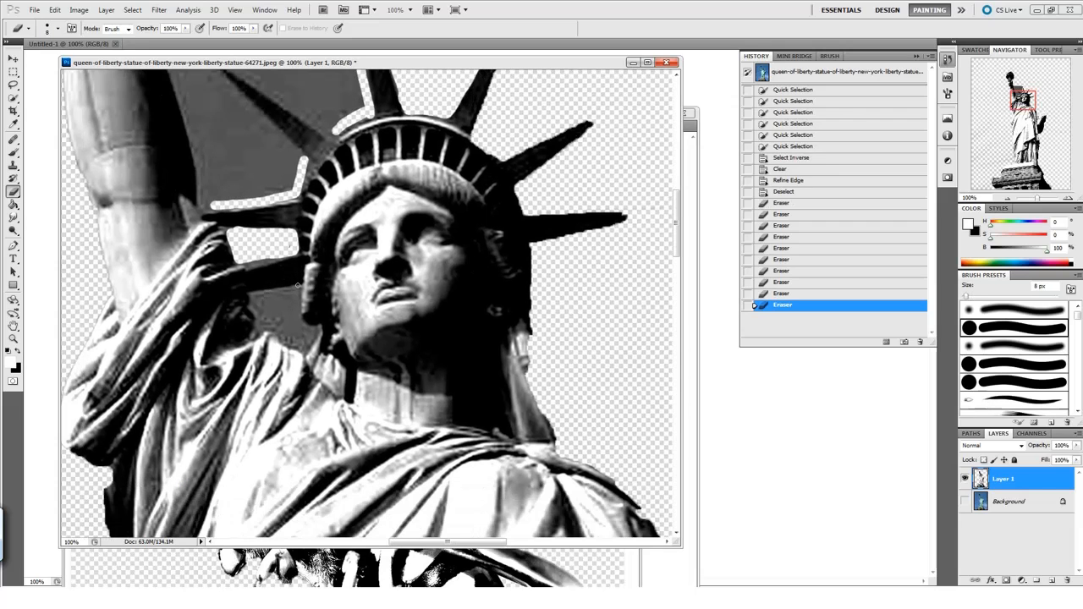
drag(255, 312, 270, 328)
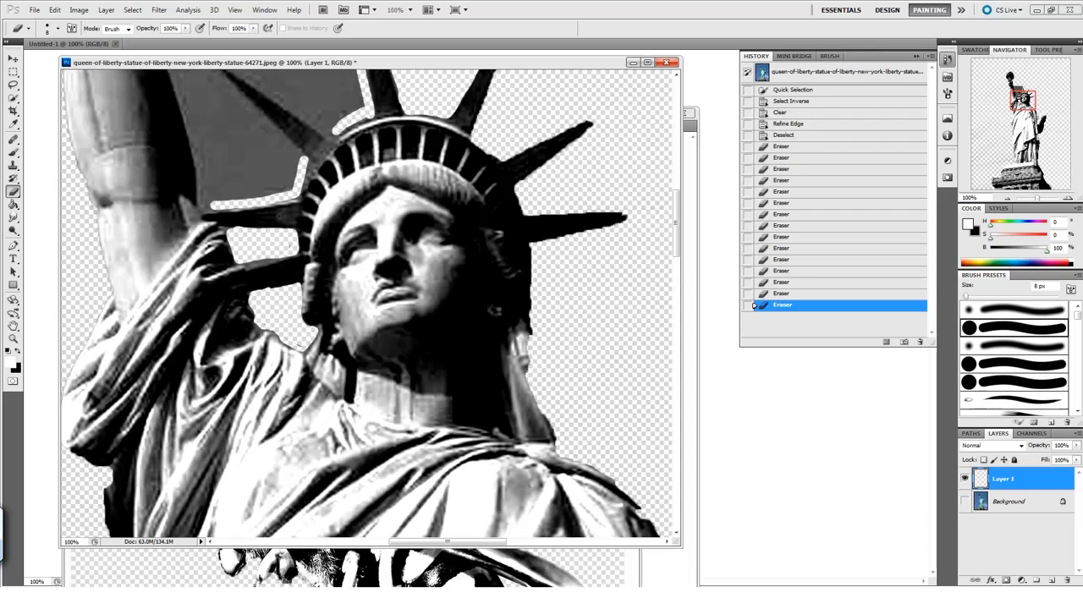
Step: Erase a thin border in the gray along the raised arm's inner edge with an 8 px Eraser
drag(189, 113, 210, 208)
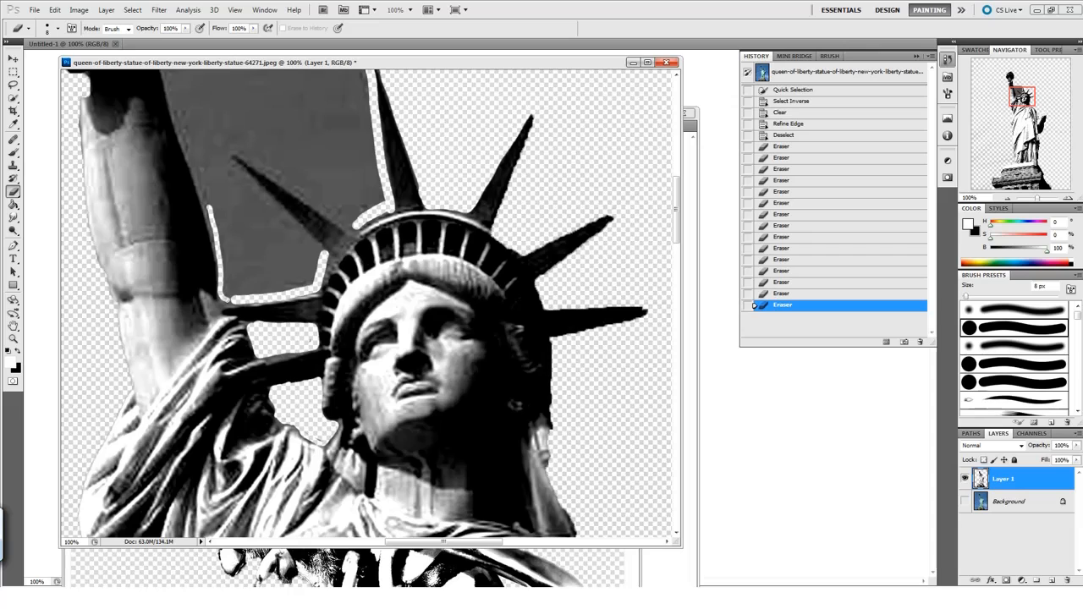
drag(233, 300, 252, 288)
scroll(297, 293, up, 3)
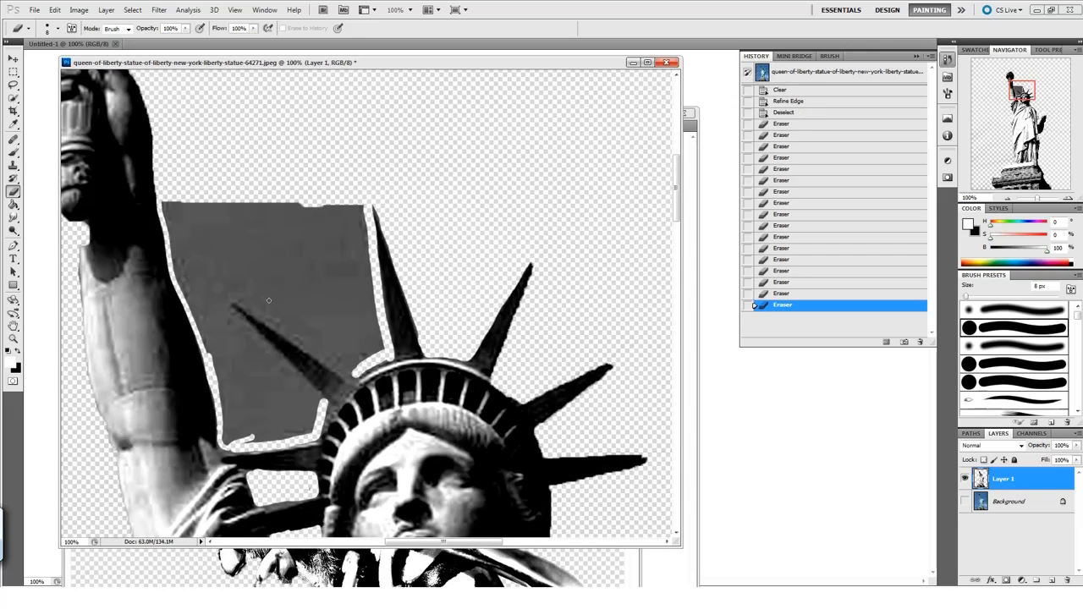
Step: Erase most of the gray between the raised arm and the crown around the diagonal left spike with a 25 px Eraser
drag(269, 300, 291, 285)
mouse_move(390, 192)
mouse_down()
mouse_move(385, 267)
mouse_move(378, 182)
mouse_move(391, 338)
mouse_move(349, 205)
mouse_move(357, 189)
mouse_move(382, 282)
mouse_move(337, 185)
mouse_move(213, 193)
mouse_move(197, 210)
mouse_move(213, 295)
mouse_move(210, 235)
mouse_move(247, 193)
mouse_move(300, 196)
mouse_move(343, 218)
mouse_move(319, 247)
mouse_move(269, 255)
mouse_move(277, 270)
mouse_move(232, 256)
mouse_move(255, 251)
mouse_move(260, 265)
mouse_move(235, 280)
mouse_move(241, 330)
mouse_move(219, 257)
mouse_move(233, 321)
mouse_move(224, 317)
mouse_move(242, 375)
mouse_up()
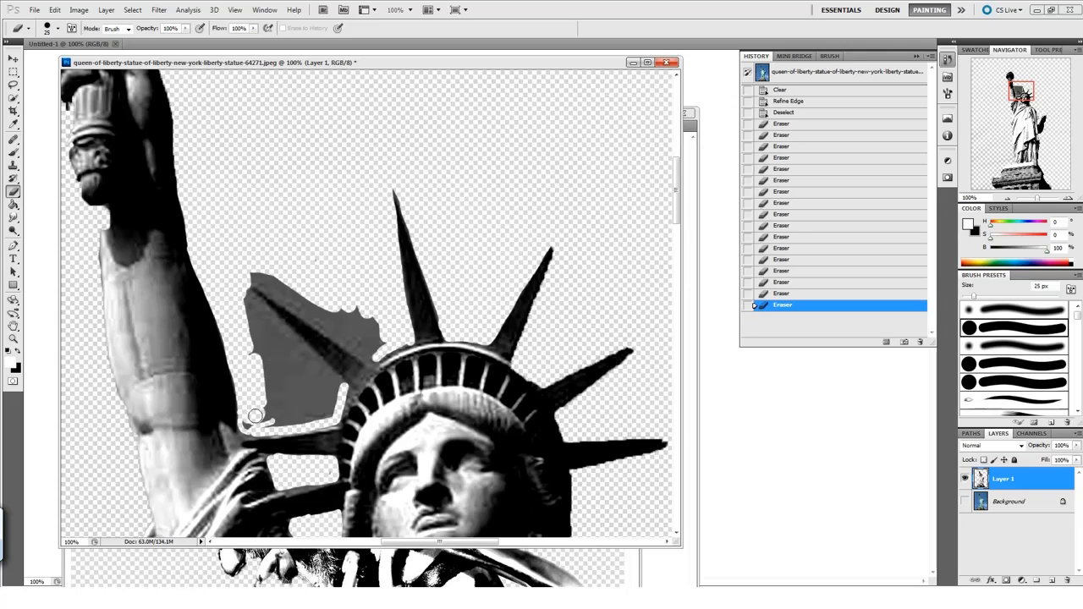
mouse_move(264, 416)
mouse_down()
mouse_move(328, 397)
mouse_move(310, 399)
mouse_move(292, 360)
mouse_move(273, 401)
mouse_move(293, 399)
mouse_move(286, 348)
mouse_move(284, 381)
mouse_move(306, 380)
mouse_move(243, 292)
mouse_up()
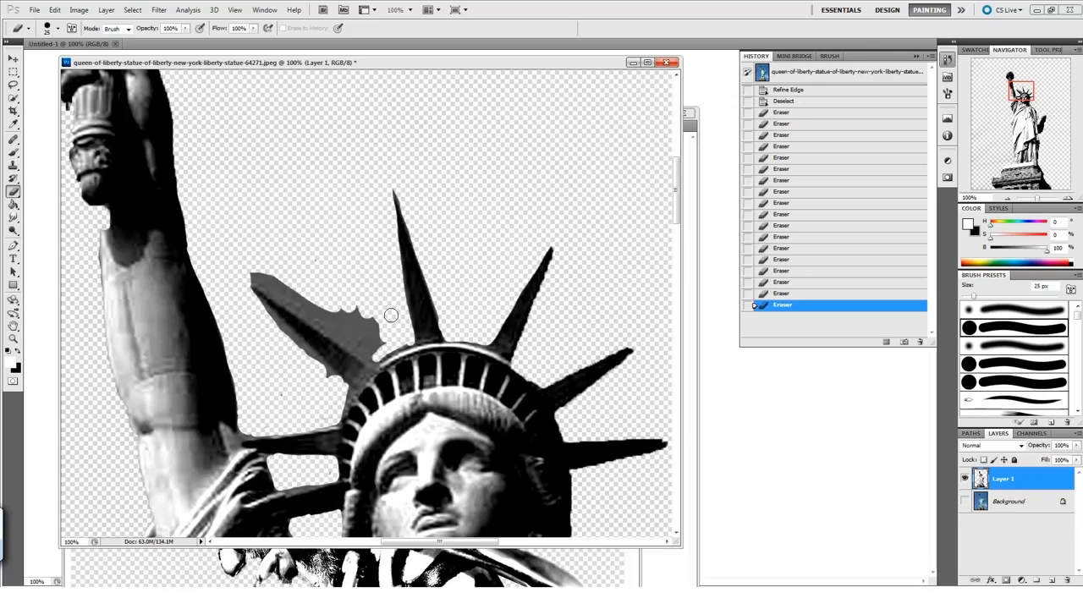
drag(349, 305, 370, 343)
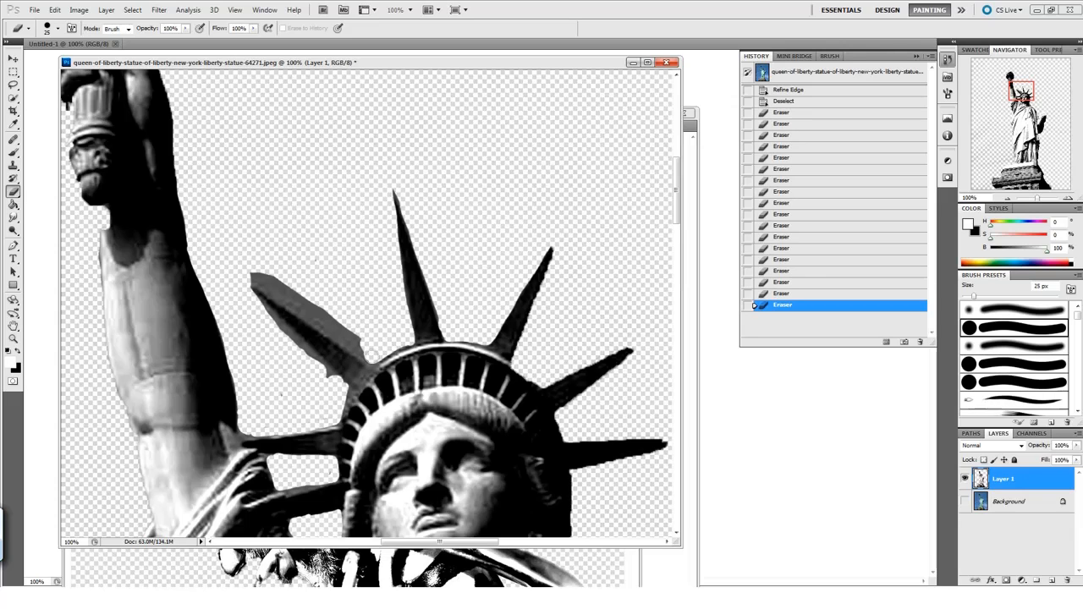
drag(408, 384, 469, 323)
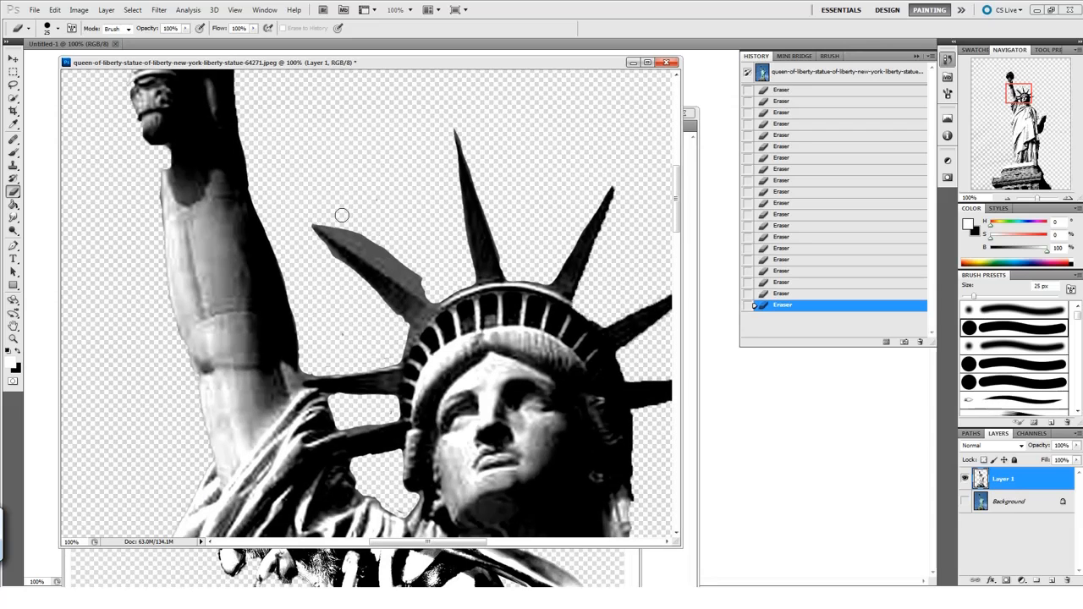
Step: Erase the gray above the diagonal left spike within a Polygonal Lasso selection, deselect, and clean up the spike's lower edge
drag(14, 85, 53, 98)
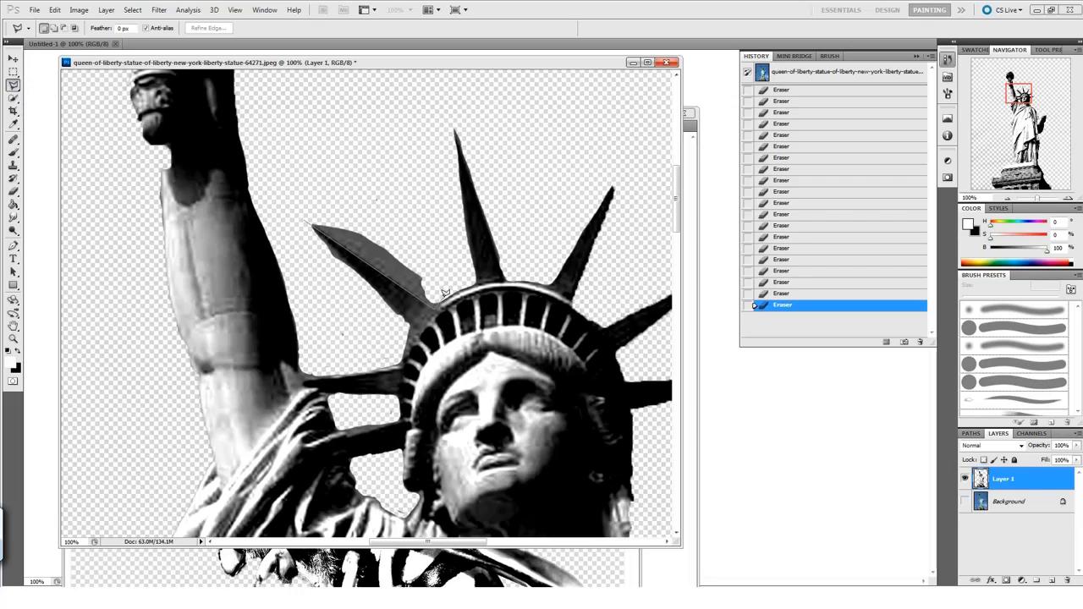
click(294, 203)
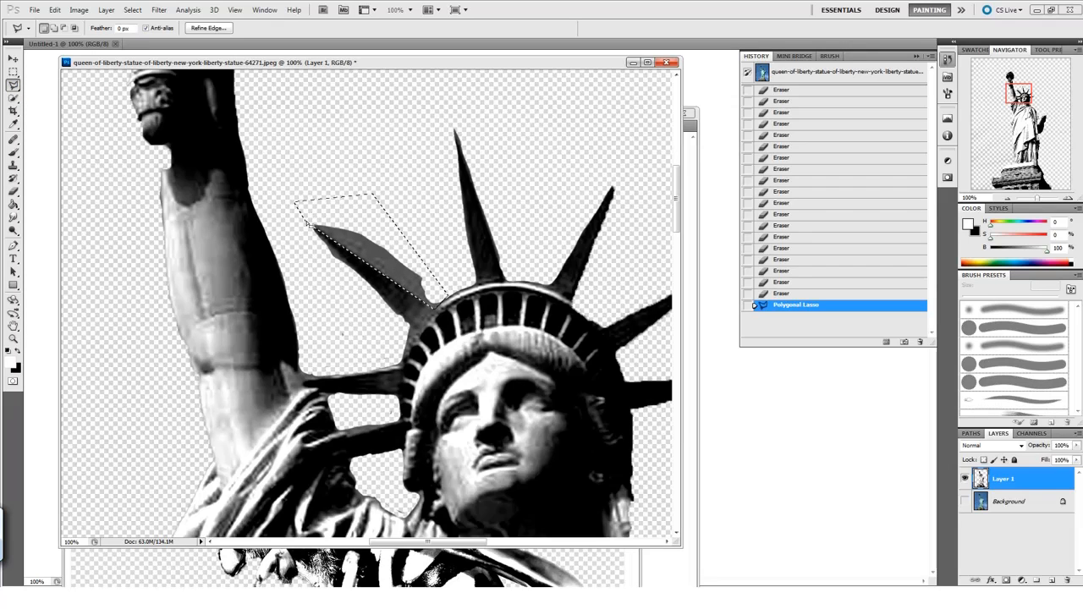
key(b)
drag(362, 259, 423, 292)
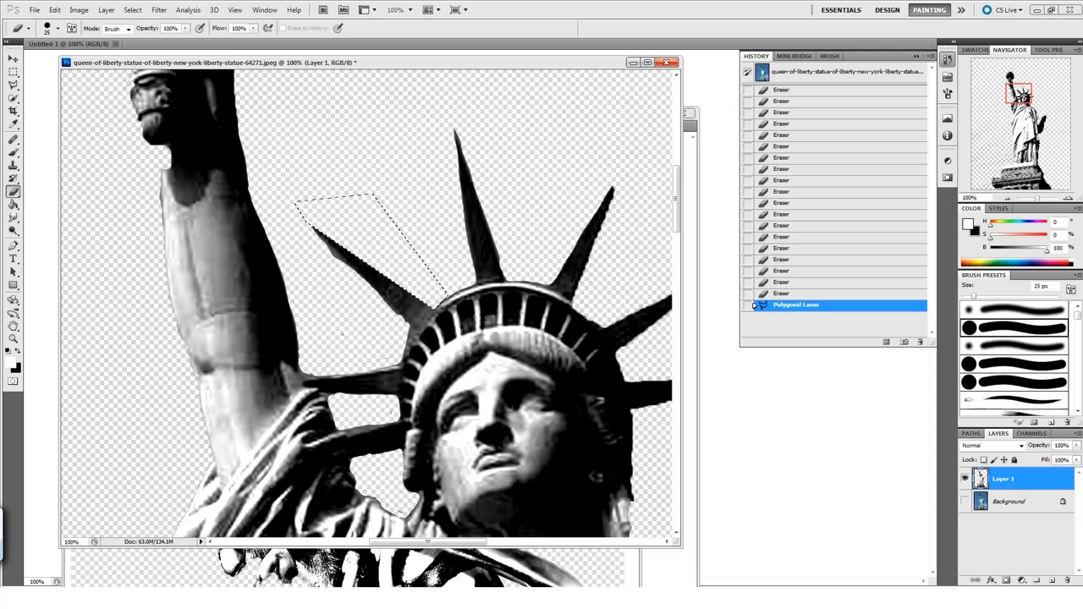
key(ctrl+d)
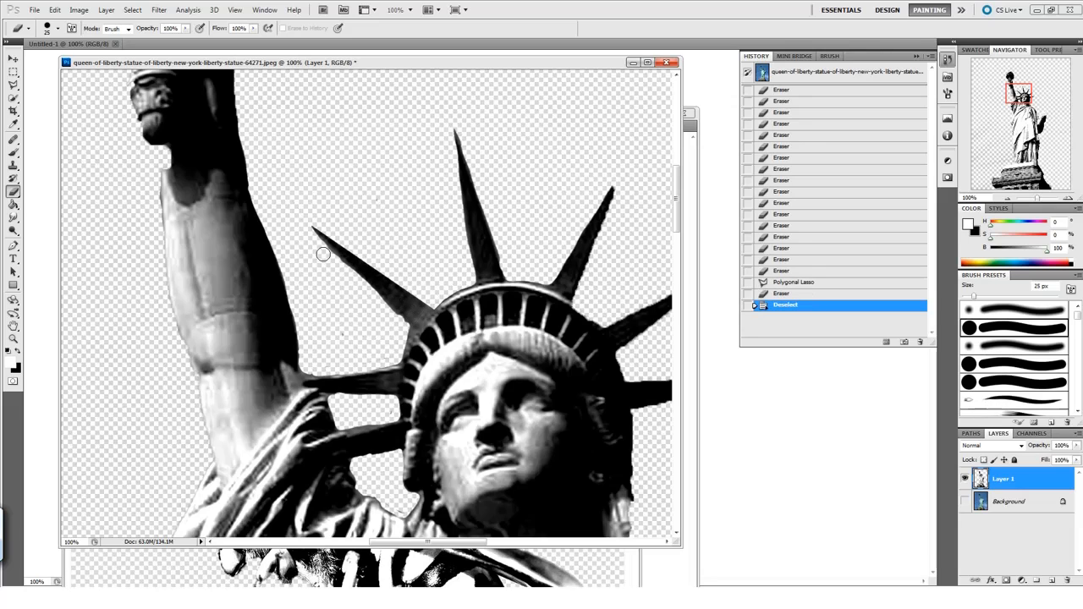
drag(315, 247, 385, 328)
Step: Copy the statue cutout into the Untitled-2 banana collage and position it over the banana and insect
key(z)
scroll(477, 423, down, 5)
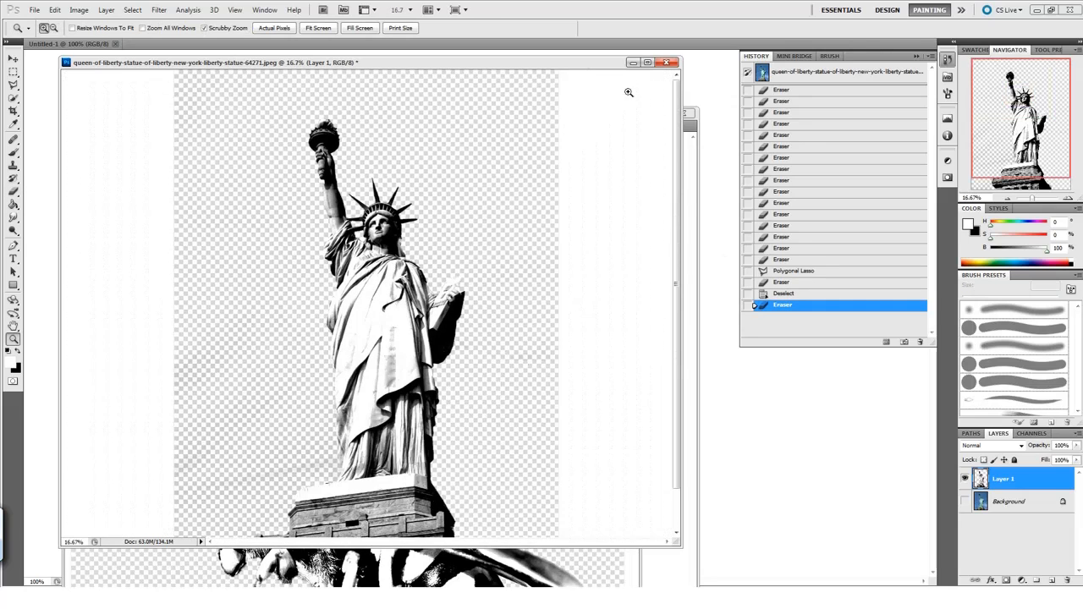
drag(583, 67, 373, 189)
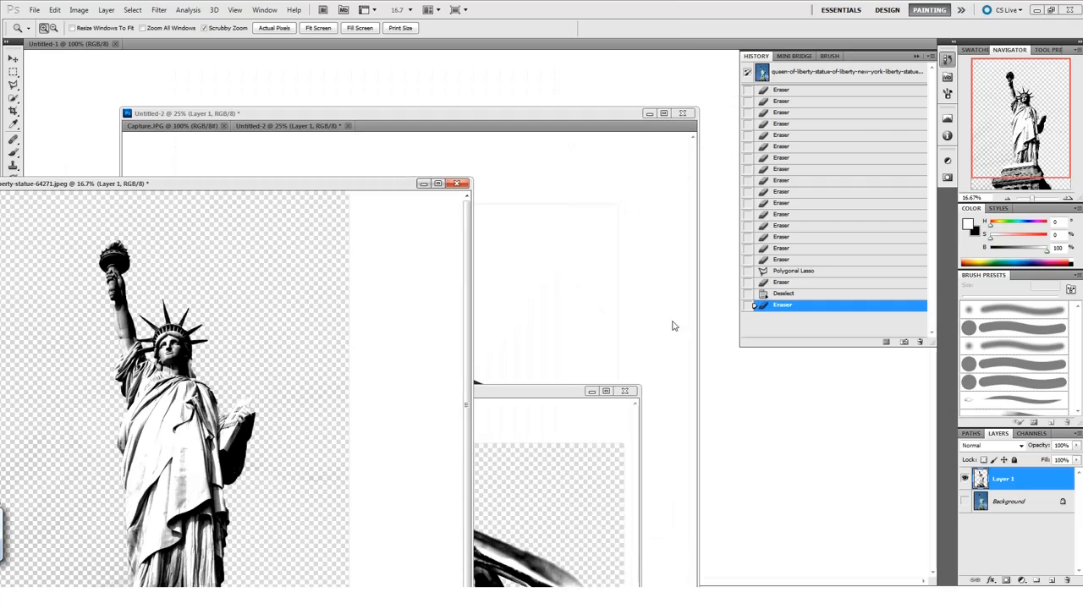
key(v)
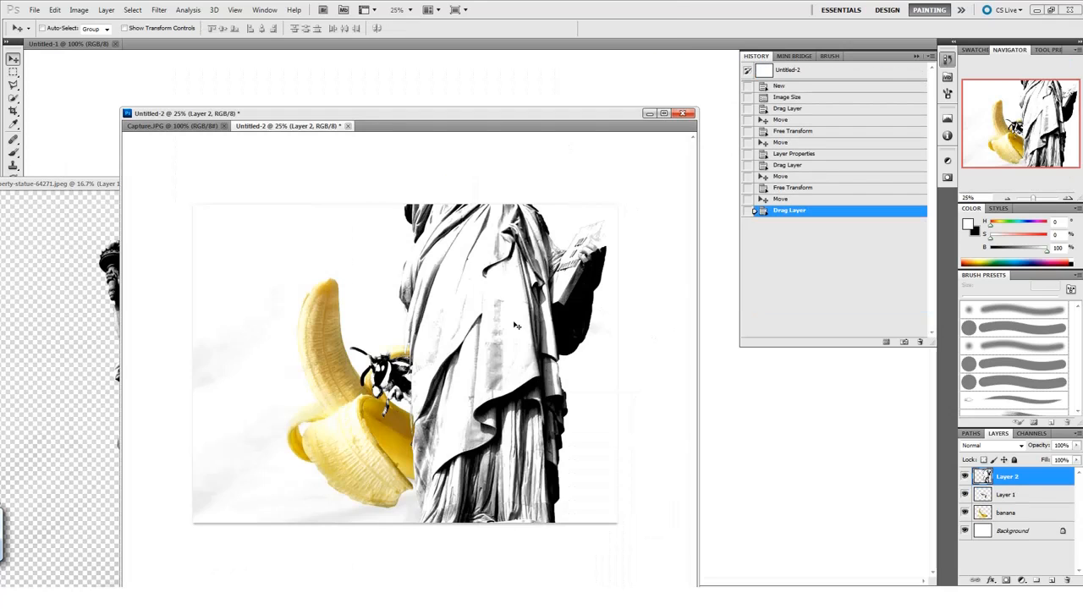
drag(516, 326, 356, 430)
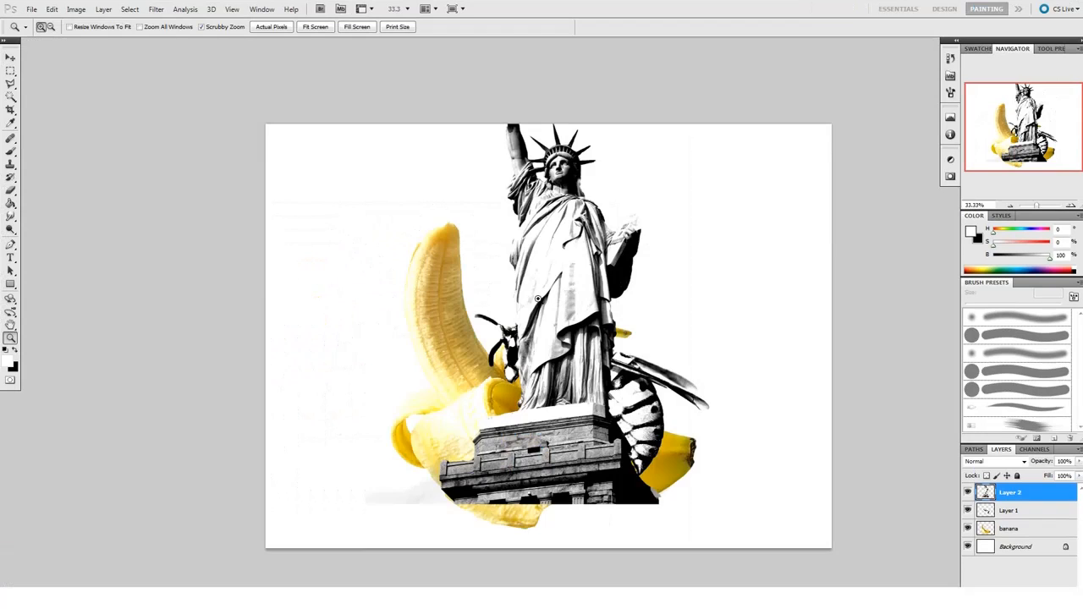
Step: Outline the statue's pedestal with the Polygonal Lasso, delete it from Layer 2 and deselect
key(ctrl+plus)
key(ctrl+plus)
click(11, 84)
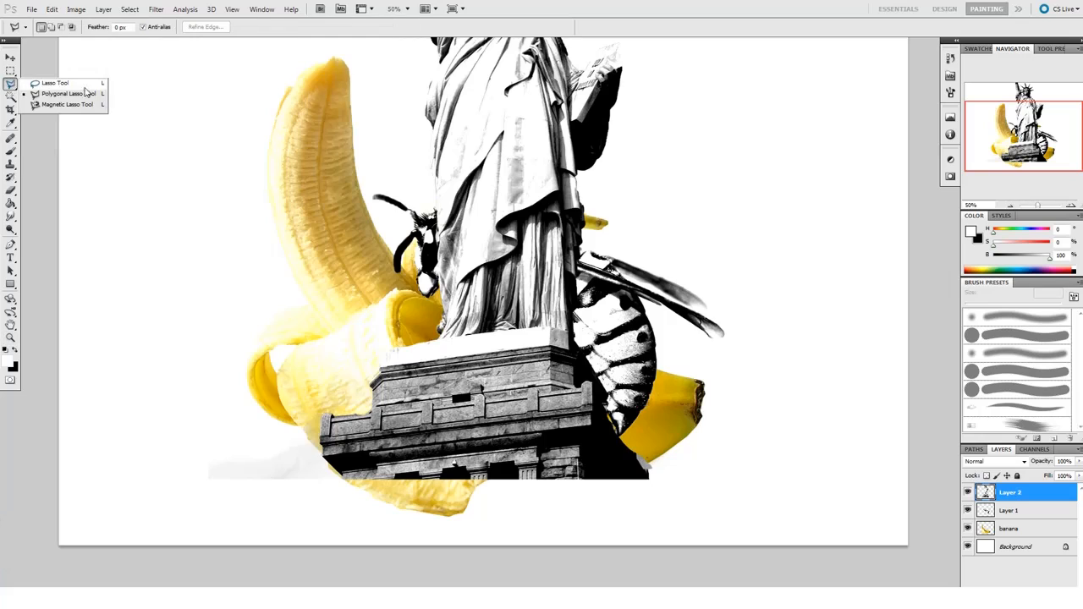
click(81, 82)
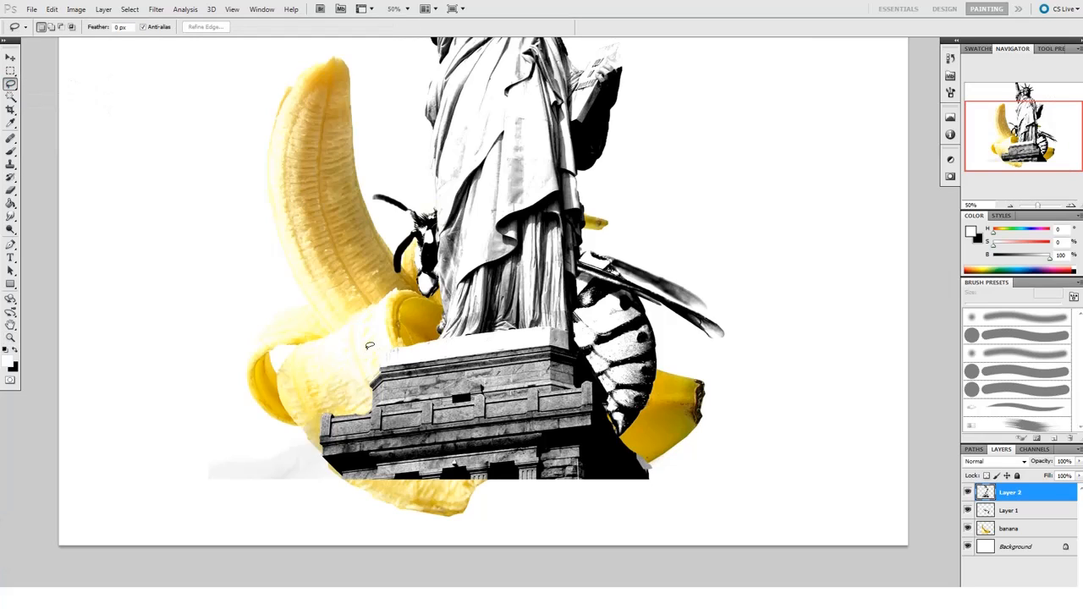
click(11, 84)
click(73, 91)
click(347, 371)
click(395, 346)
click(553, 327)
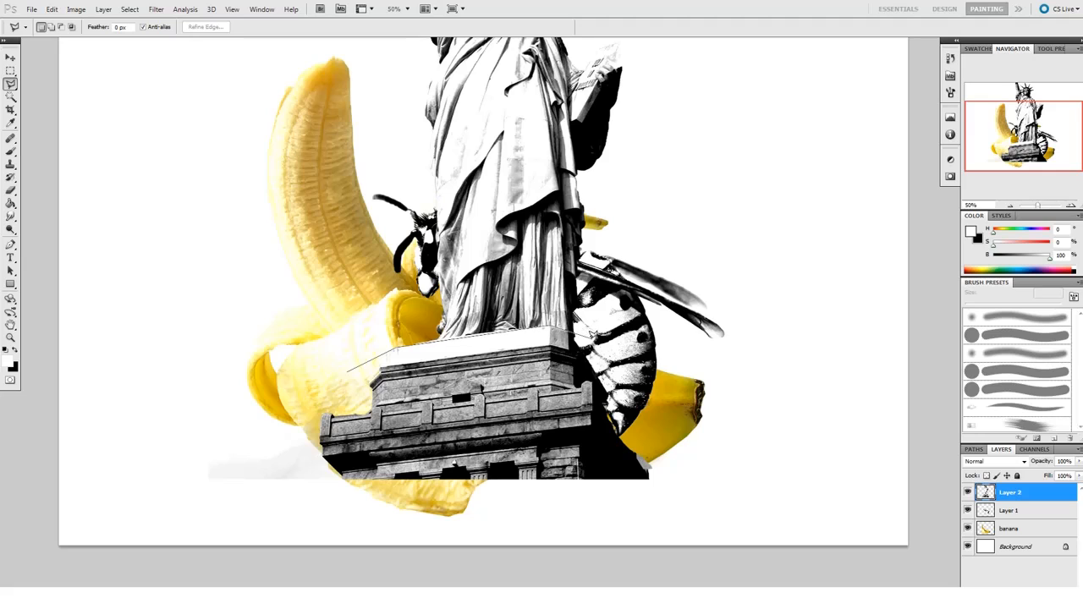
click(668, 450)
click(668, 498)
click(170, 498)
click(163, 420)
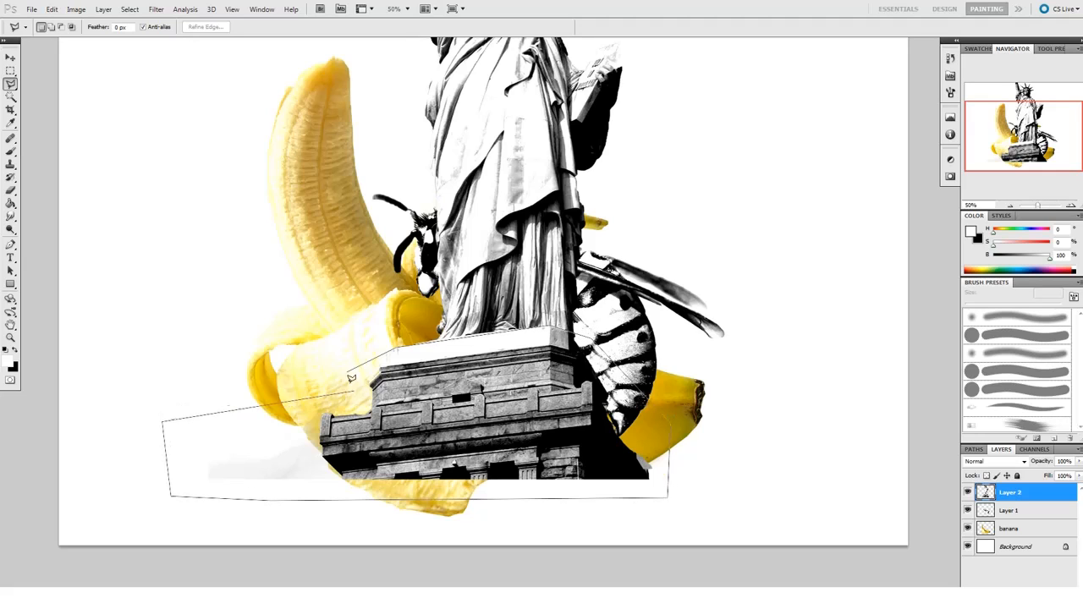
click(348, 372)
key(Delete)
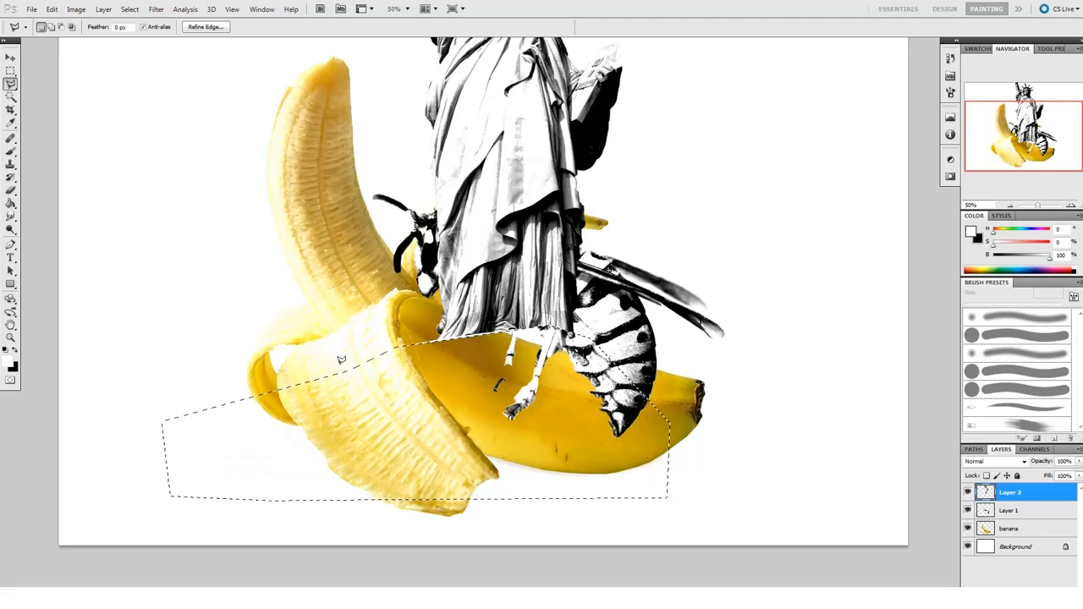
key(ctrl+d)
Step: Rename Layer 1 to "wasp" and Layer 2 to "statue"
key(z)
alt+click(544, 350)
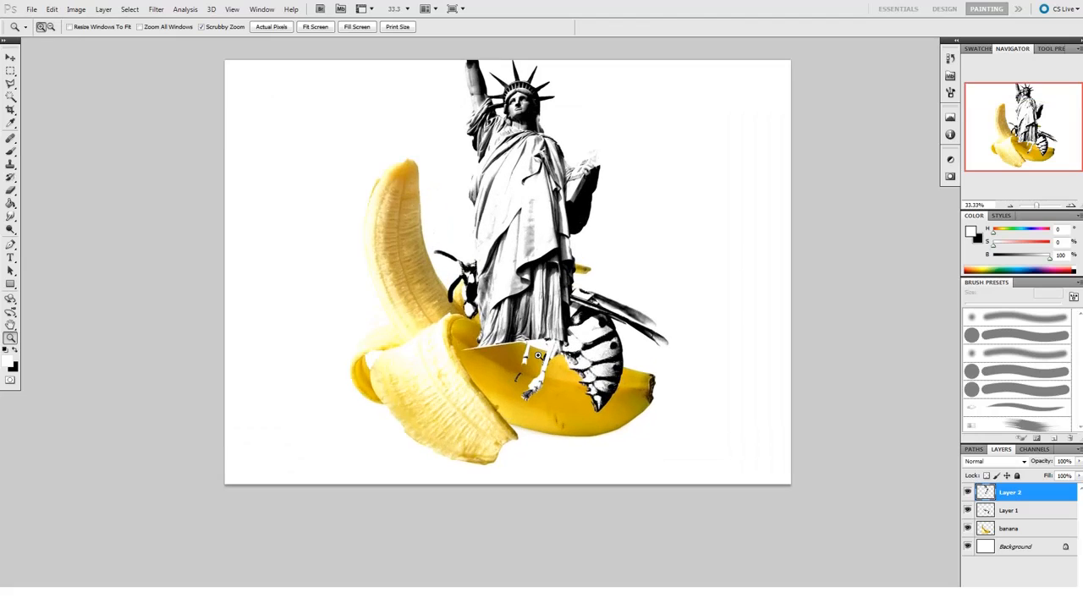
drag(534, 413, 495, 442)
double_click(1008, 512)
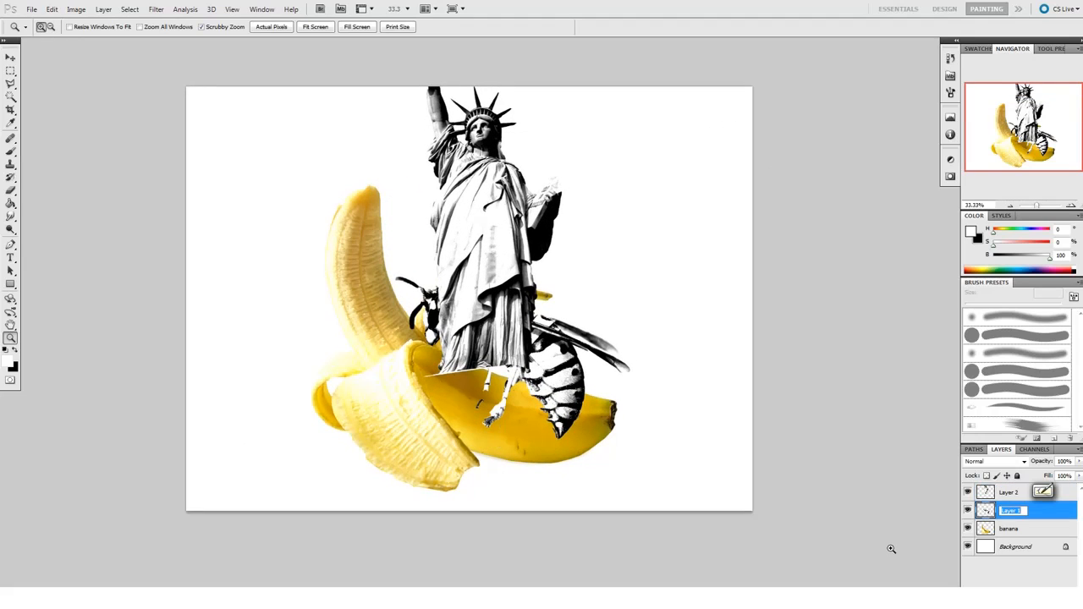
text(wasp)
key(Return)
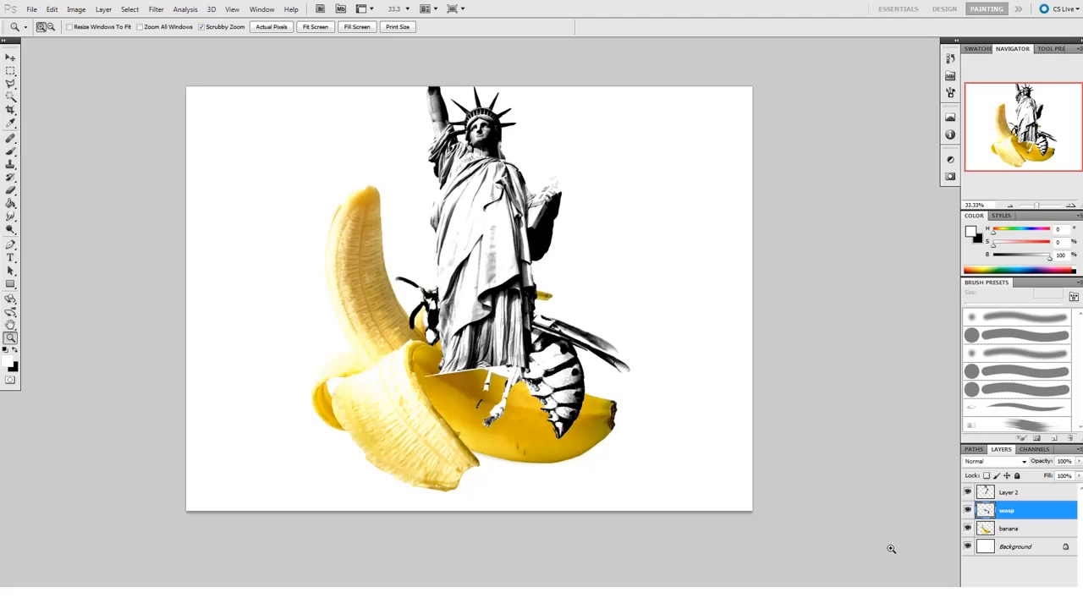
double_click(1009, 493)
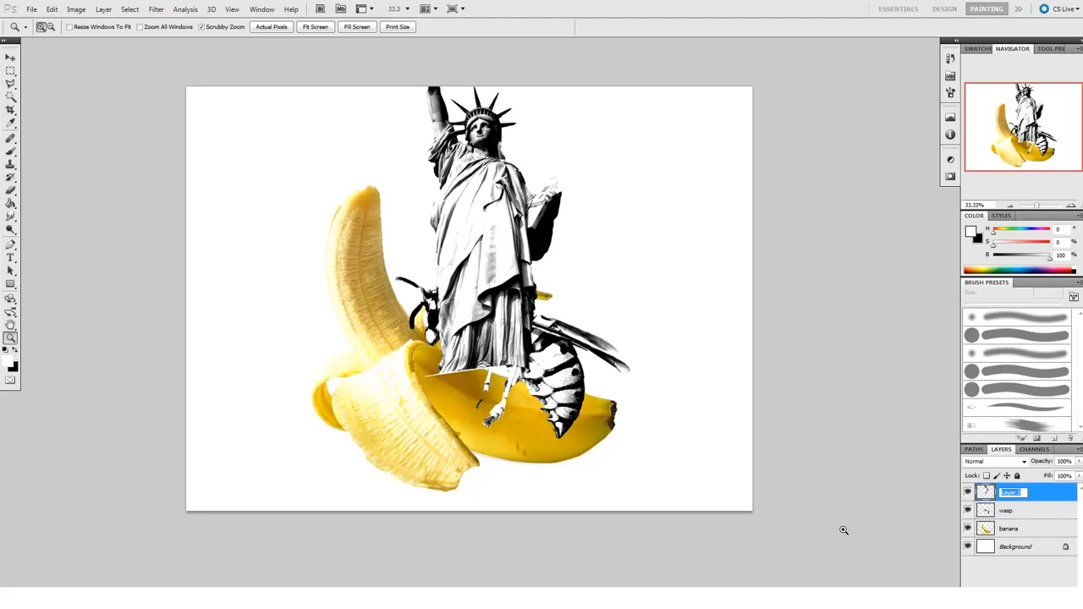
text(l)
key(Return)
Step: Hide the statue layer and rotate the banana layer about 10.5° clockwise with Free Transform
click(992, 530)
key(v)
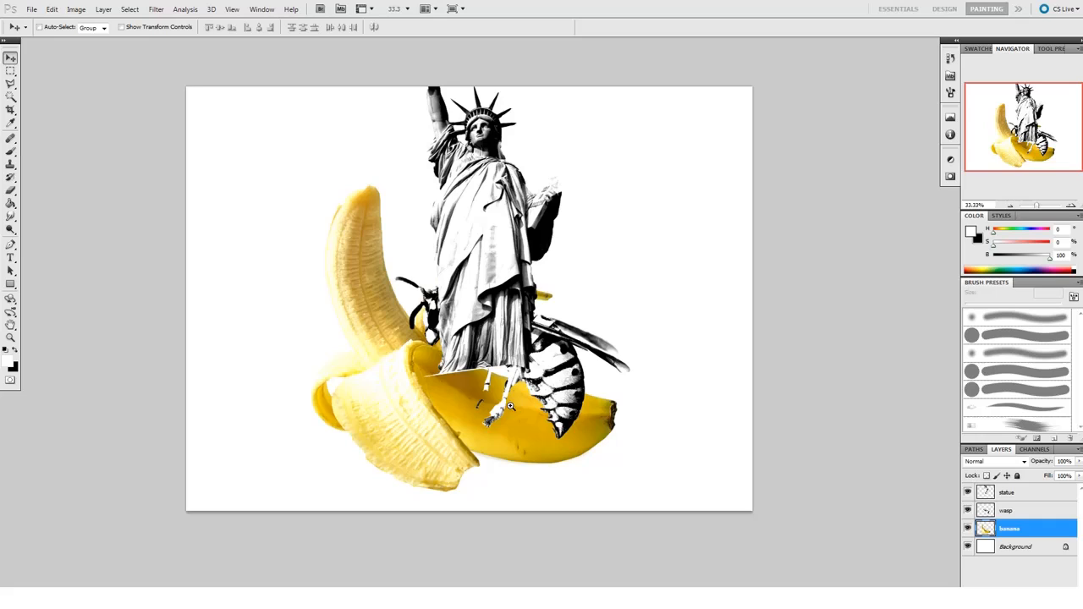
click(967, 493)
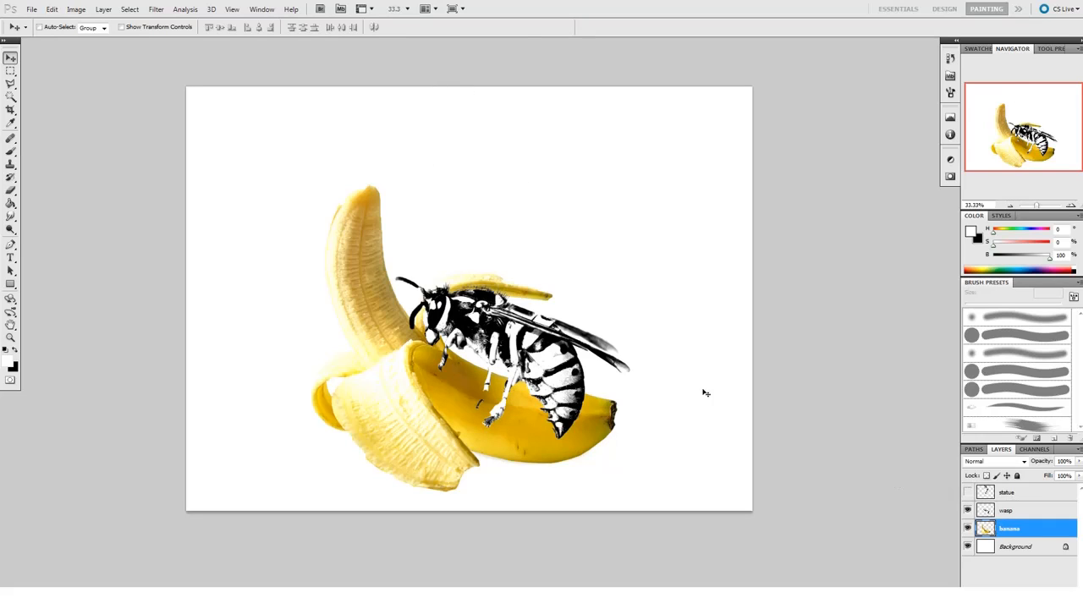
key(ctrl+t)
drag(651, 175, 676, 198)
key(ctrl+z)
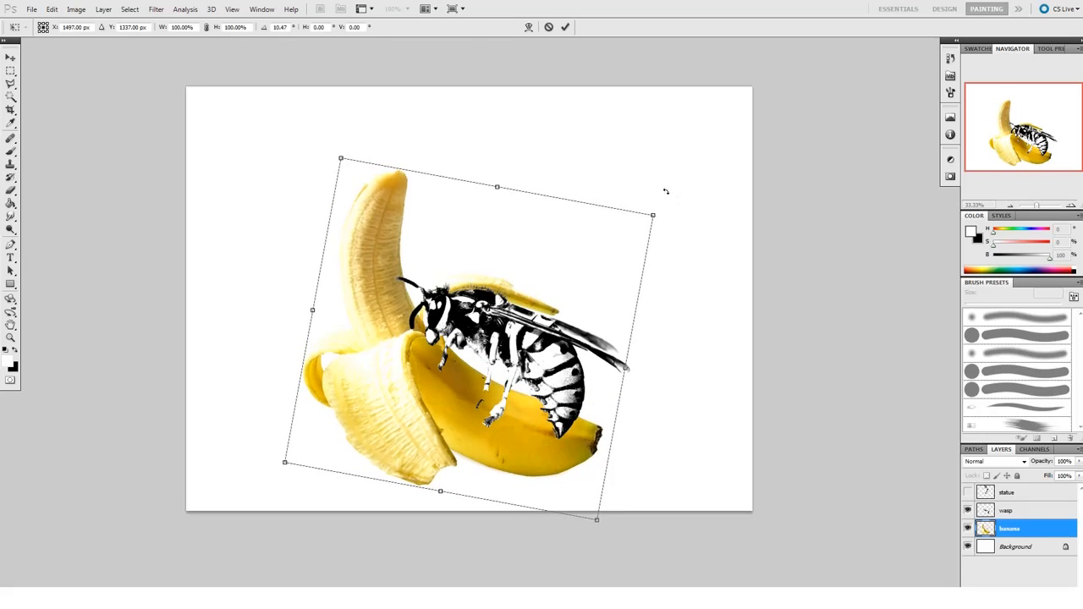
key(Return)
Step: Hide the wasp layer, outline the peeled fruit above the peel with the Polygonal Lasso, delete it from the banana layer and deselect
key(z)
click(438, 242)
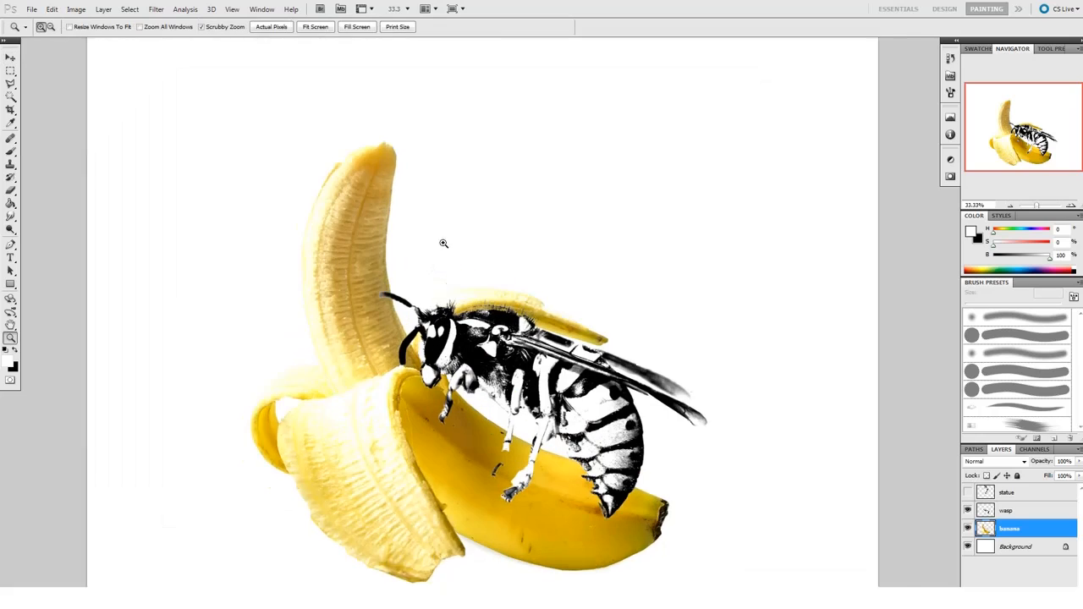
click(967, 511)
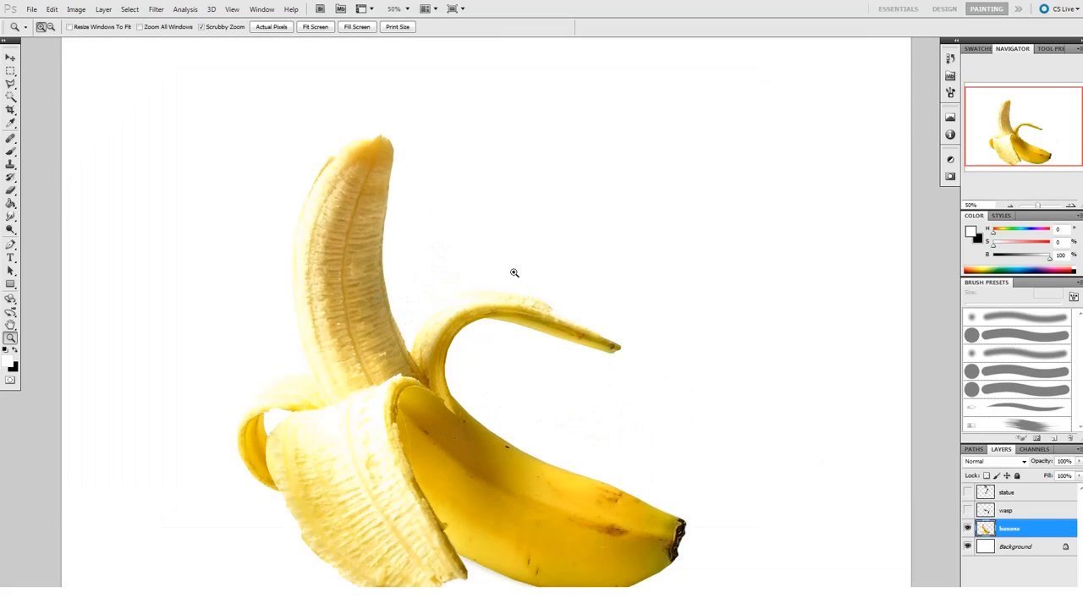
key(l)
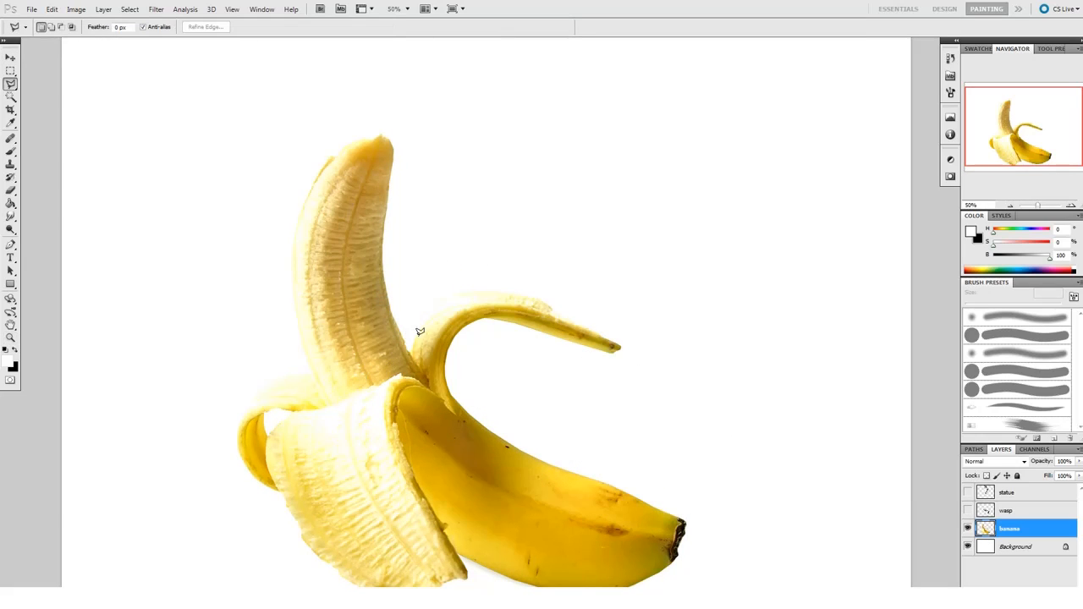
click(400, 378)
click(330, 404)
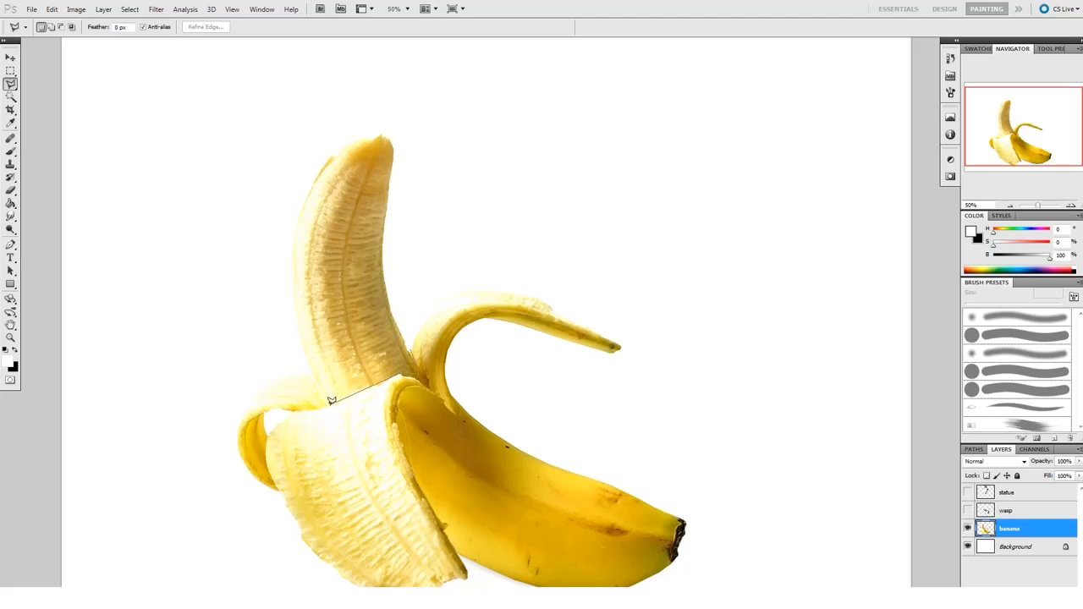
click(266, 196)
click(358, 116)
click(457, 144)
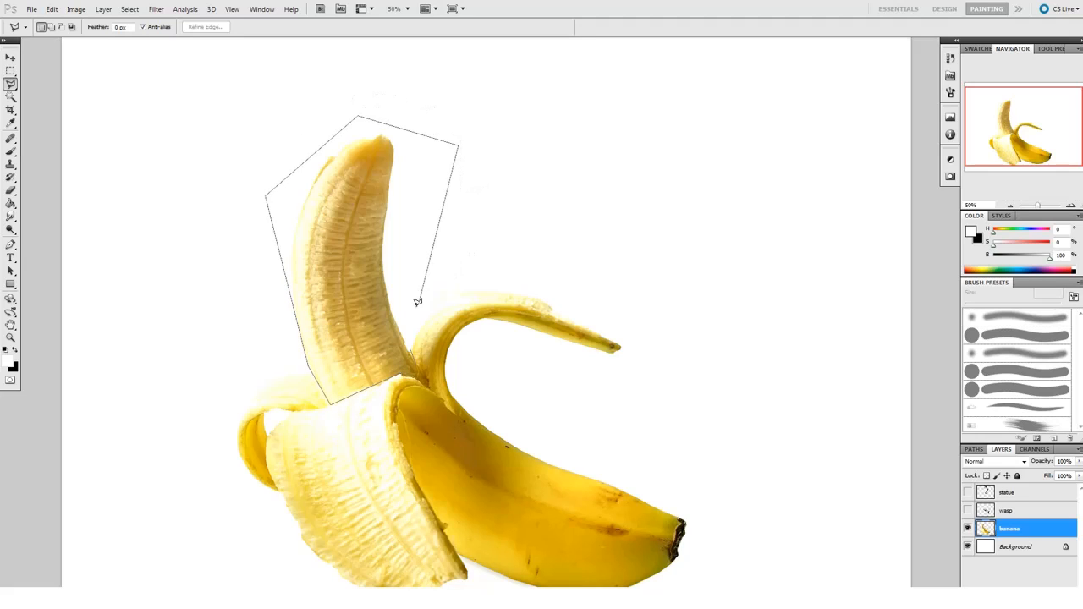
double_click(411, 347)
key(Delete)
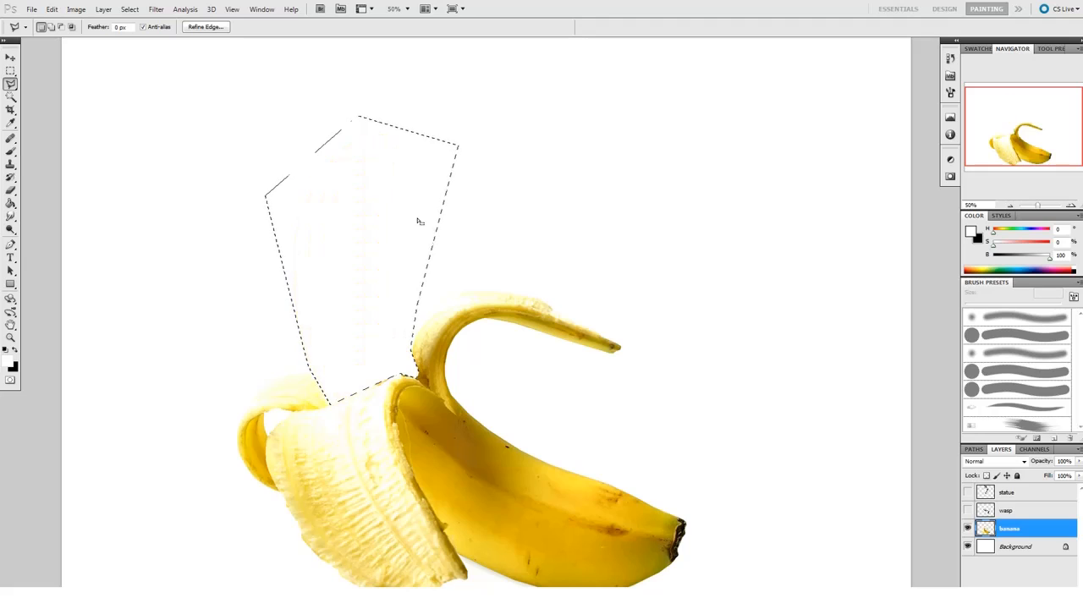
key(ctrl+d)
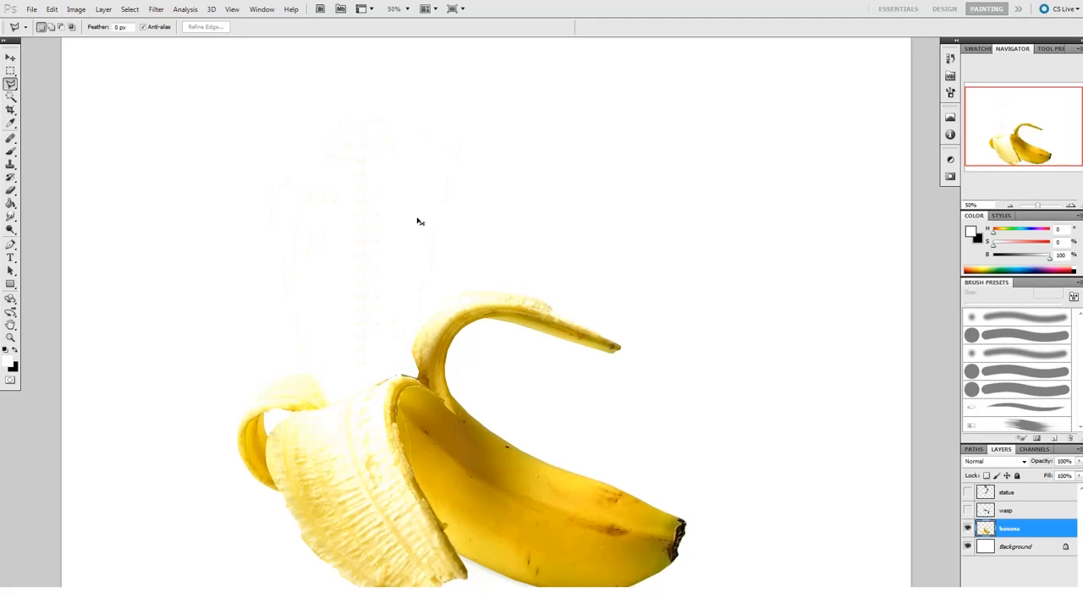
Step: Show the statue layer and scale the statue proportionally to about 89.5%, placing it over the banana peel
click(967, 492)
key(v)
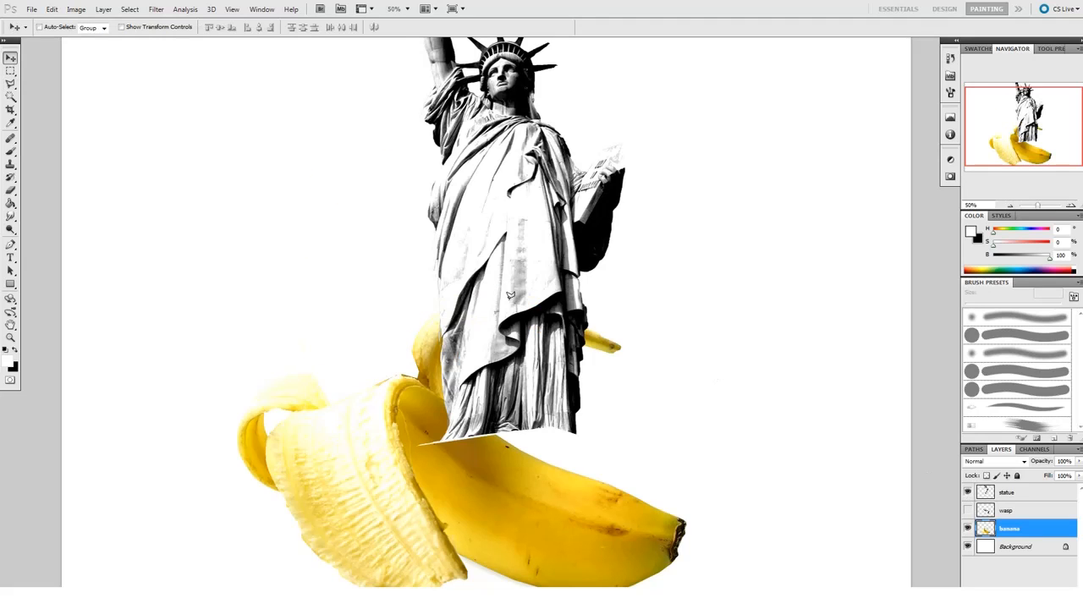
mouse_move(516, 315)
mouse_down()
mouse_move(495, 315)
mouse_move(523, 298)
mouse_move(518, 337)
mouse_move(461, 347)
mouse_up()
key(z)
alt+click(523, 297)
click(1006, 492)
key(v)
key(ctrl+t)
drag(618, 62, 668, 5)
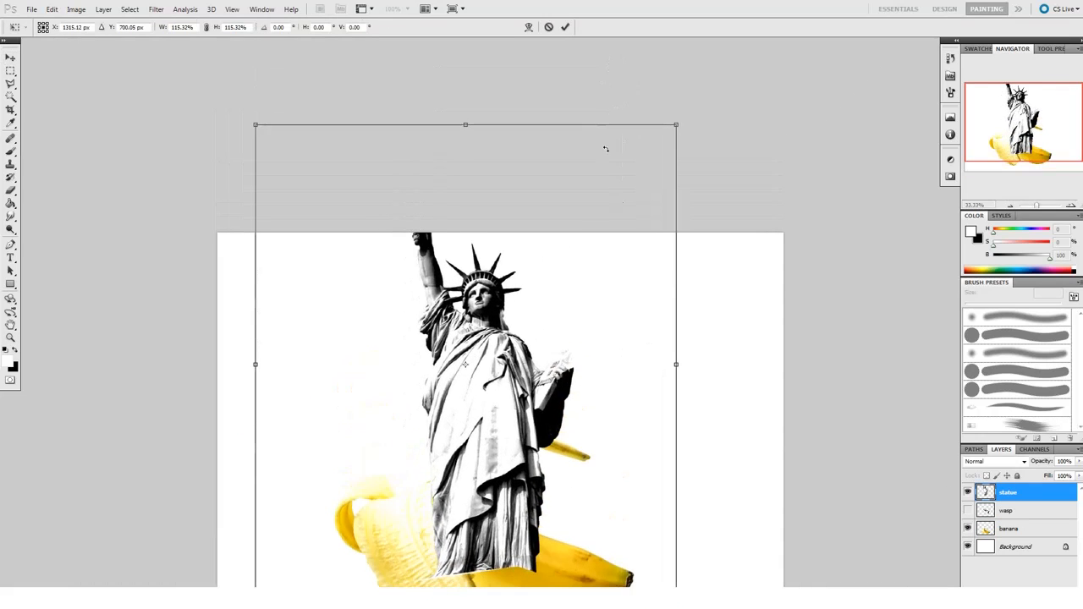
drag(726, 298, 691, 225)
drag(640, 53, 508, 265)
drag(598, 275, 570, 101)
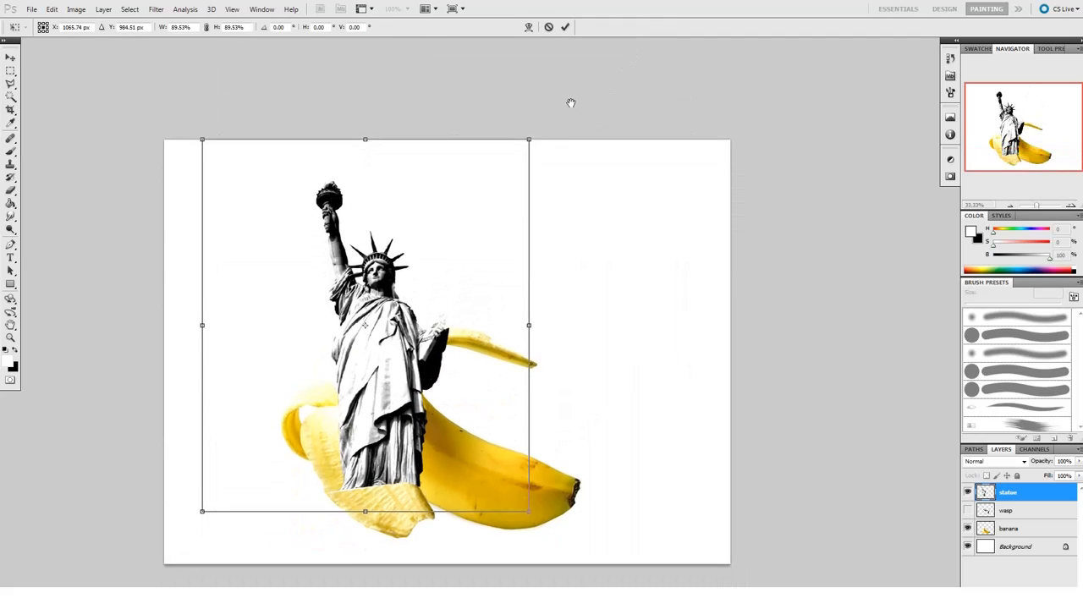
key(Return)
Step: Move the statue up into the banana's opening and place its layer beneath the banana layer
drag(402, 373, 381, 333)
drag(989, 493, 989, 538)
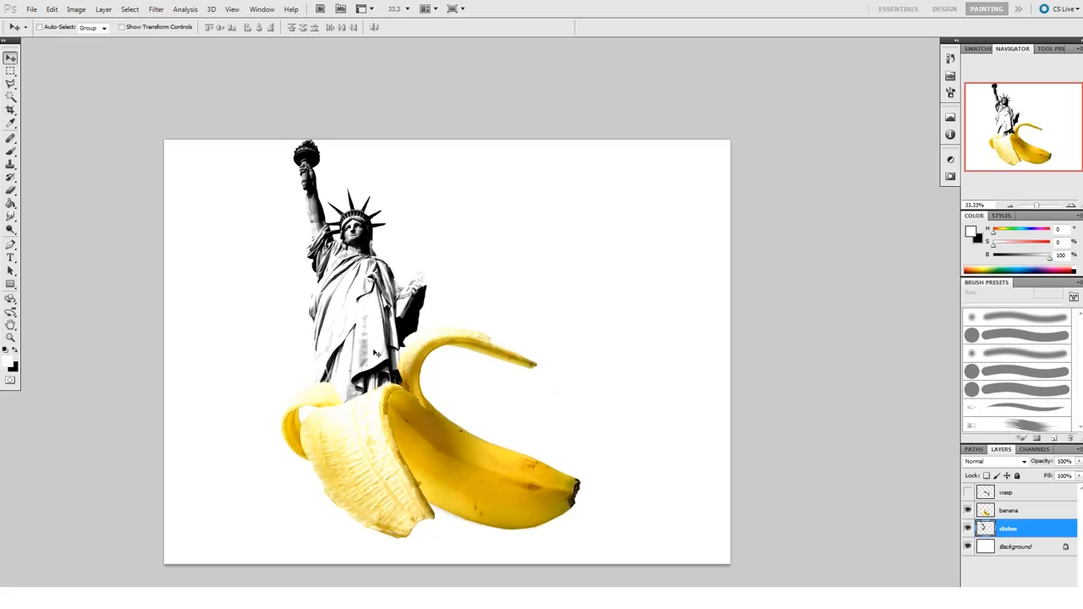
drag(379, 380, 374, 388)
Step: Rotate the statue about 9.9° counterclockwise, enlarge it proportionally to about 114%, and fit it into the peel opening
key(ctrl+t)
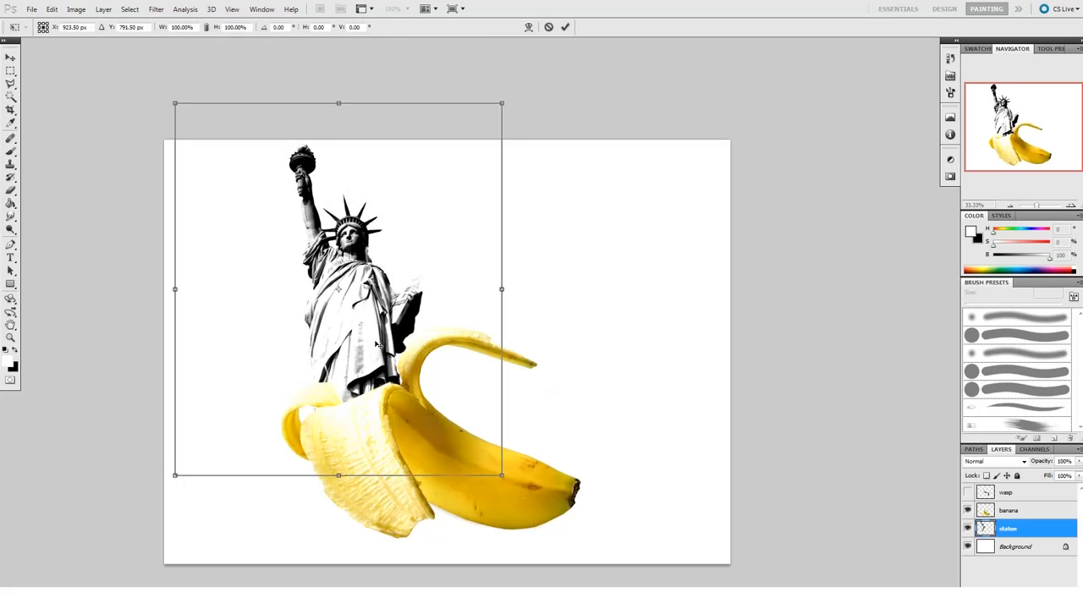
drag(237, 84, 97, 109)
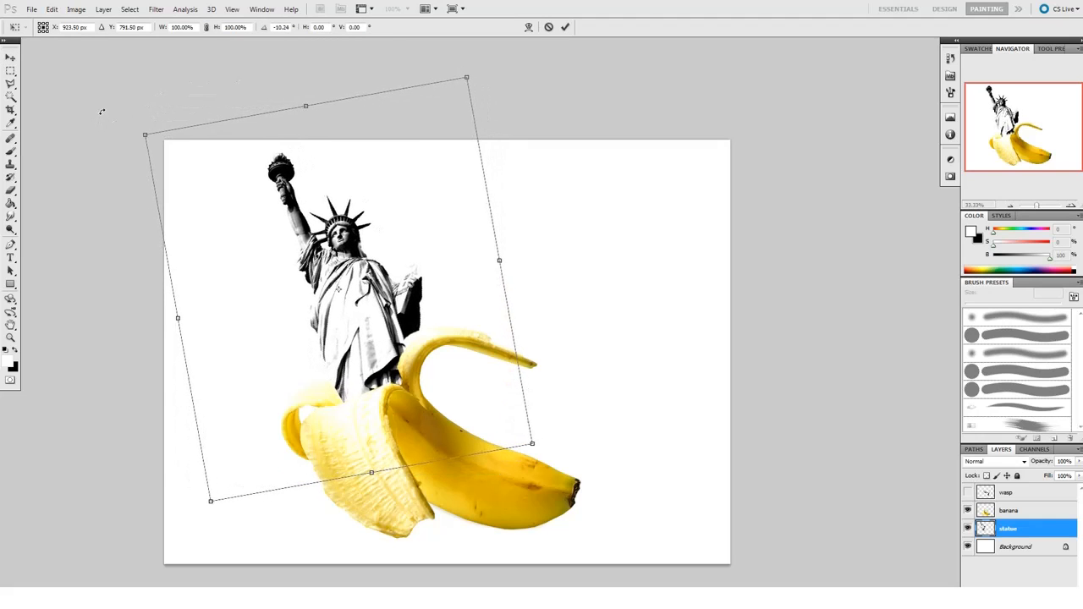
drag(379, 378, 366, 380)
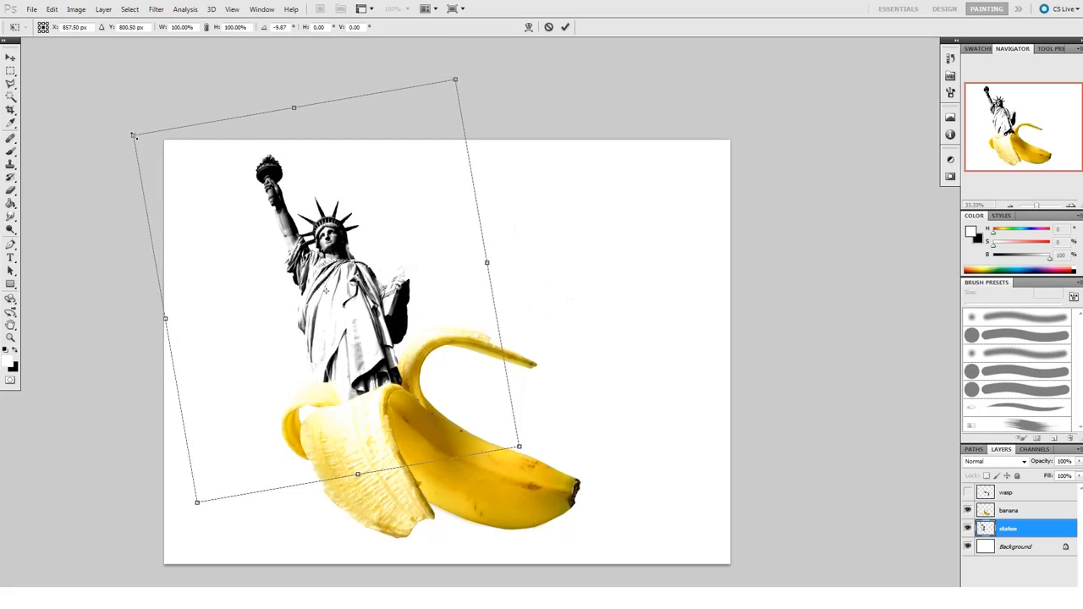
drag(132, 135, 115, 120)
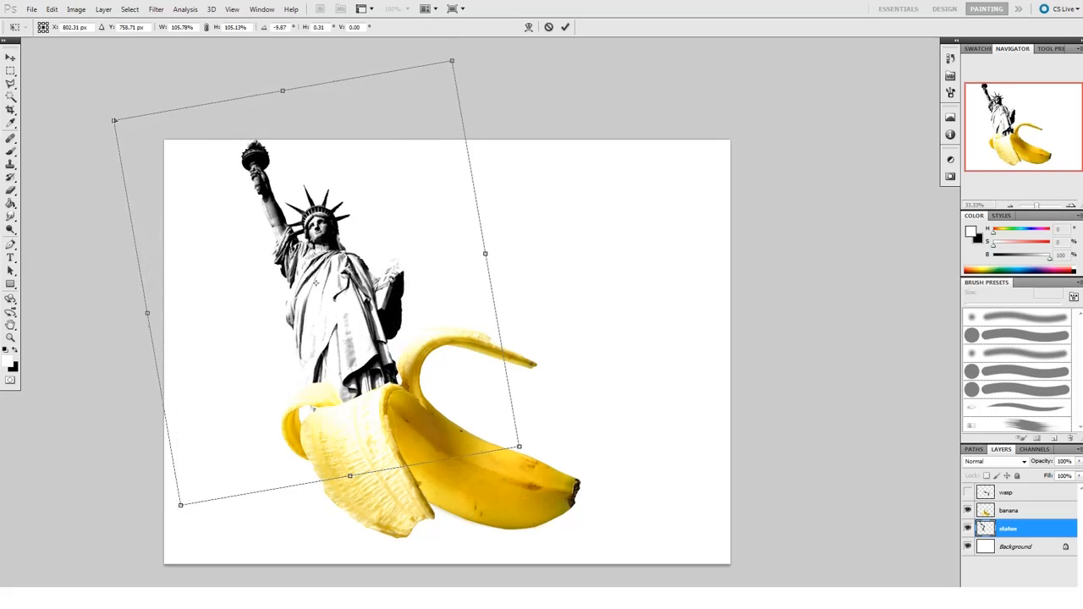
key(ctrl+z)
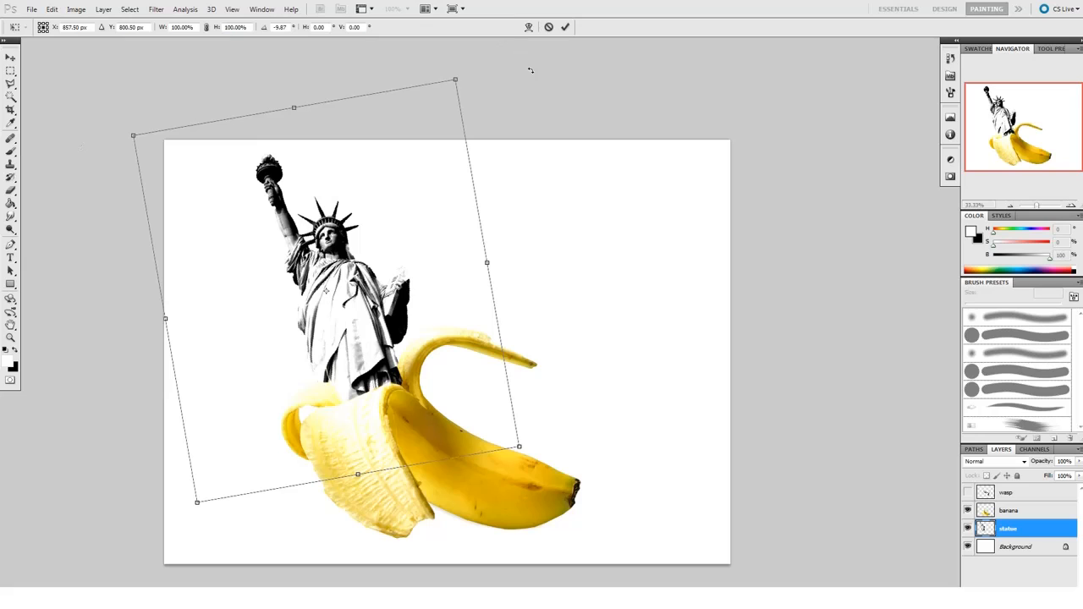
drag(457, 79, 471, 83)
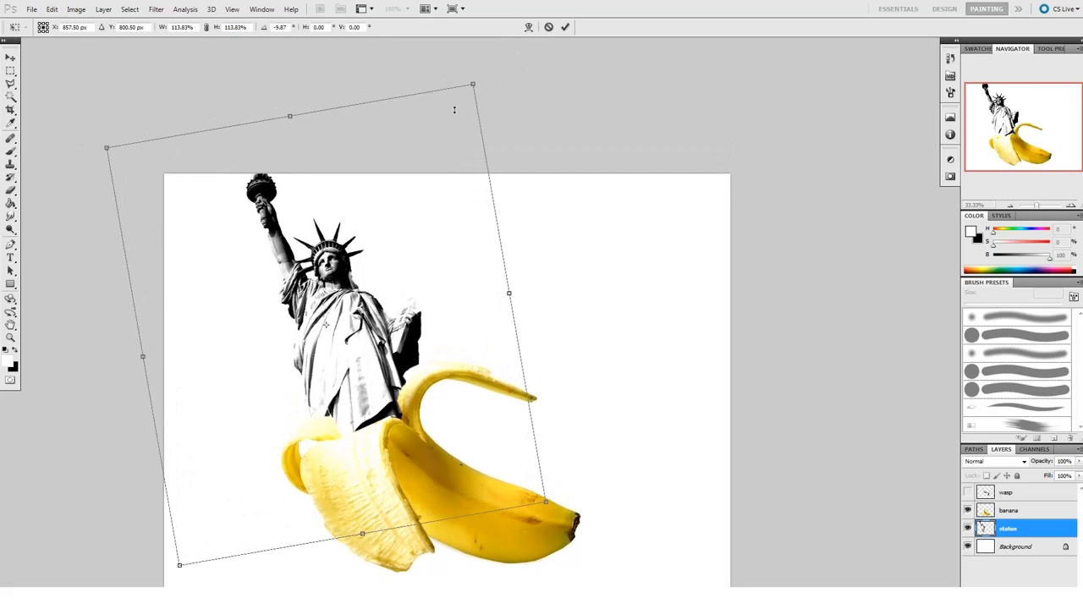
drag(576, 385, 579, 367)
key(Escape)
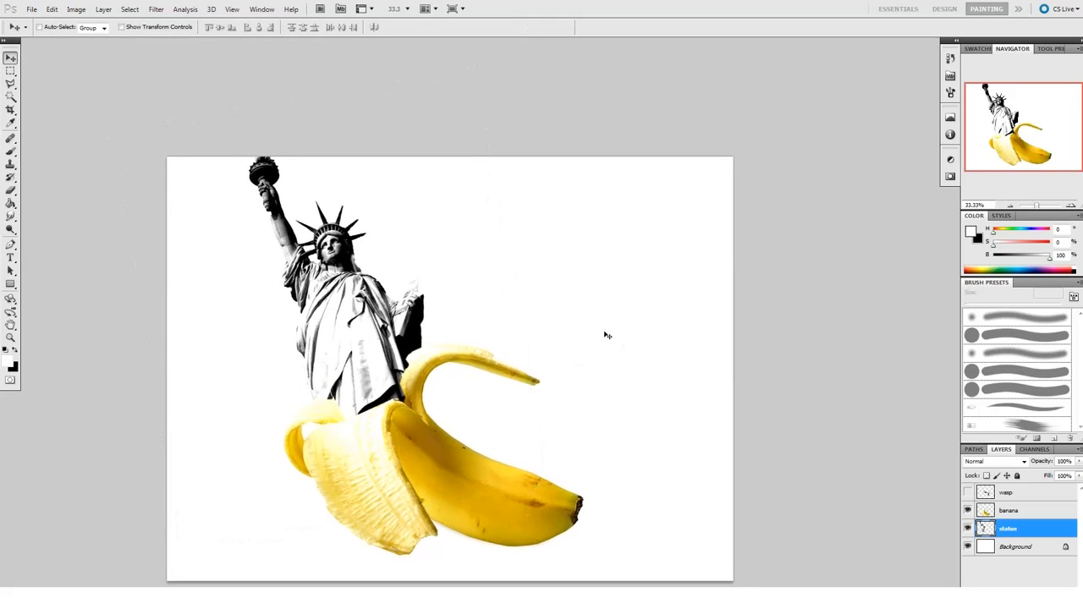
Step: Move the banana and statue layers together slightly down and right, and check the document's image size
shift+click(987, 511)
drag(535, 517, 582, 551)
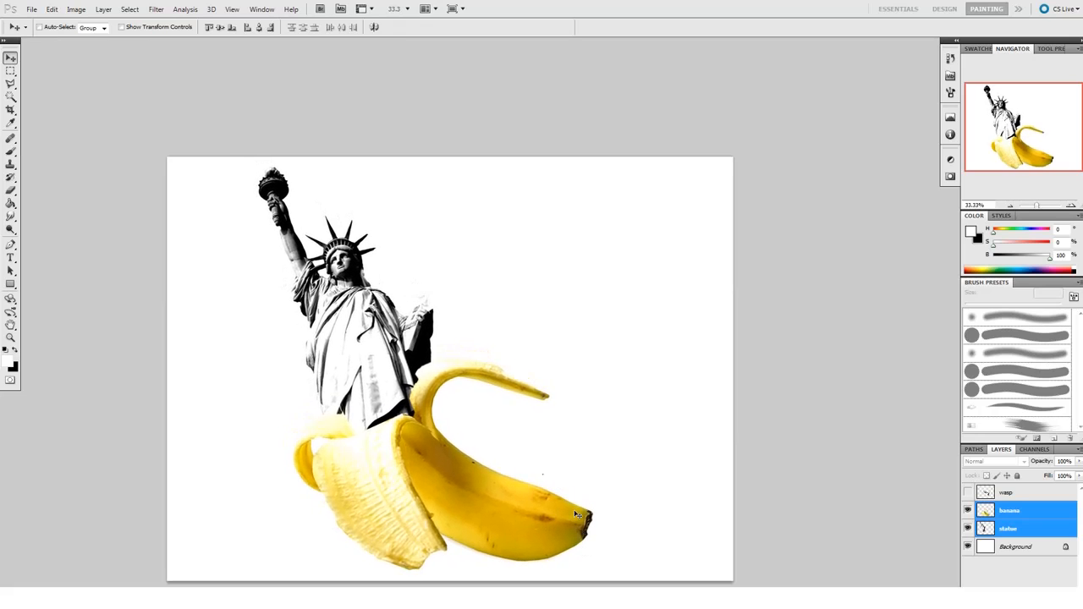
click(77, 10)
click(108, 91)
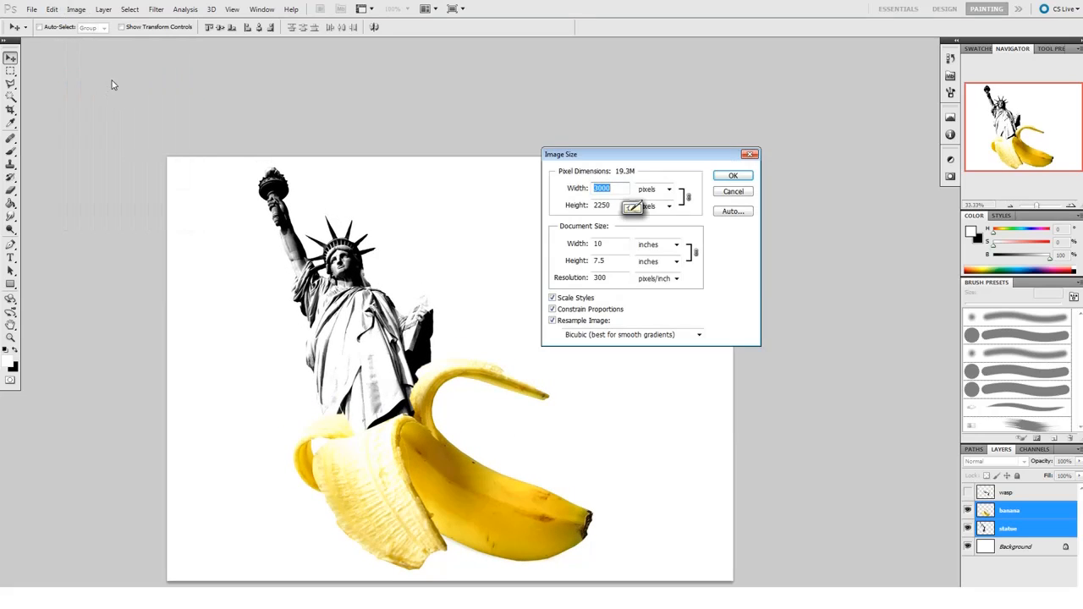
click(734, 174)
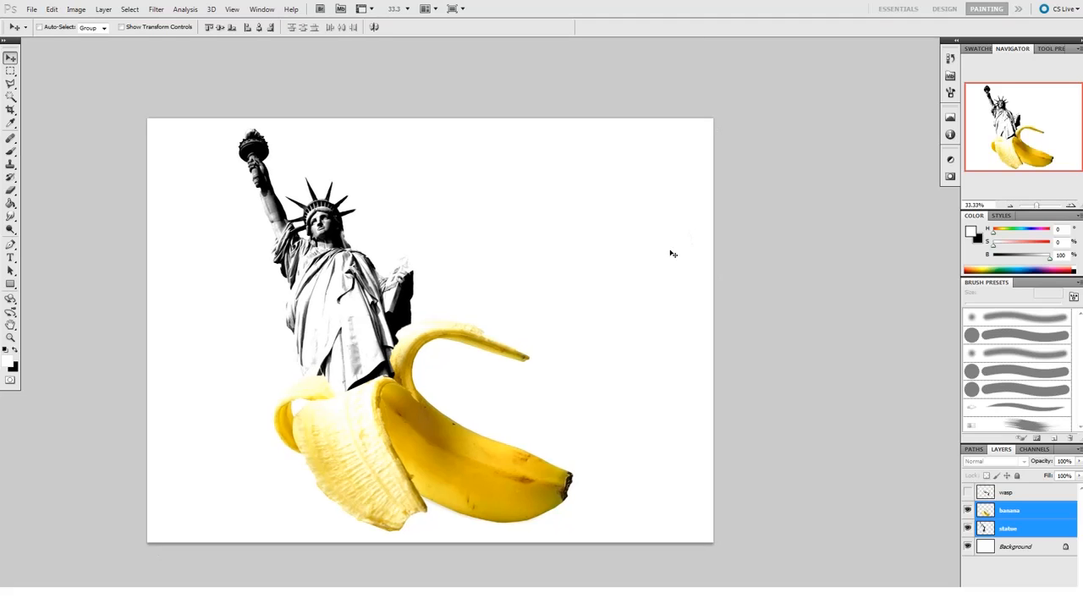
Step: Rotate the banana and statue together about 3° counterclockwise and shift them slightly up and right
key(i)
key(v)
key(ctrl+t)
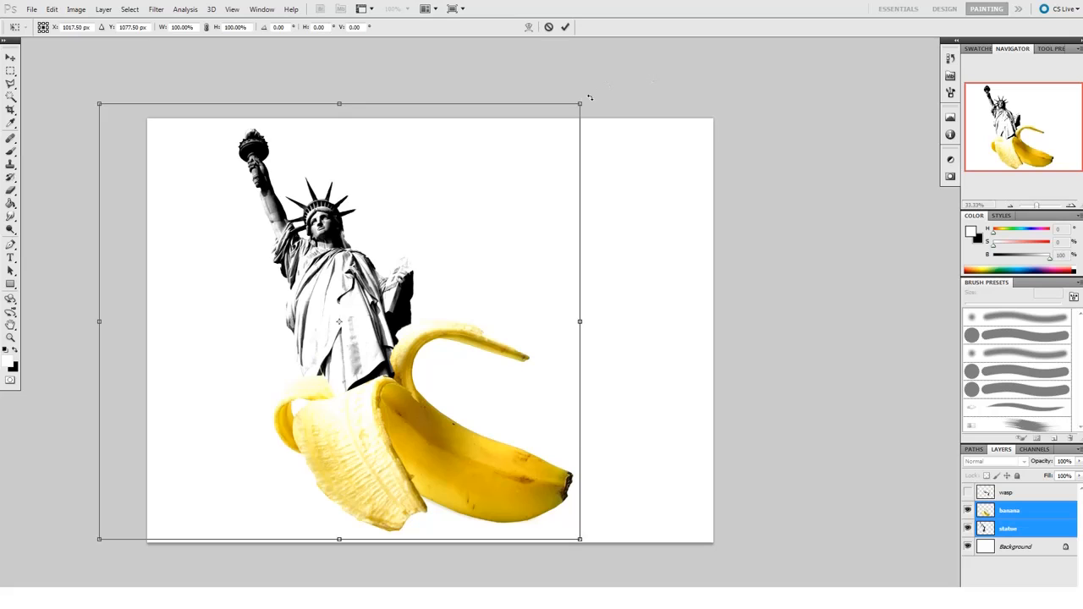
drag(590, 98, 563, 103)
key(ctrl+z)
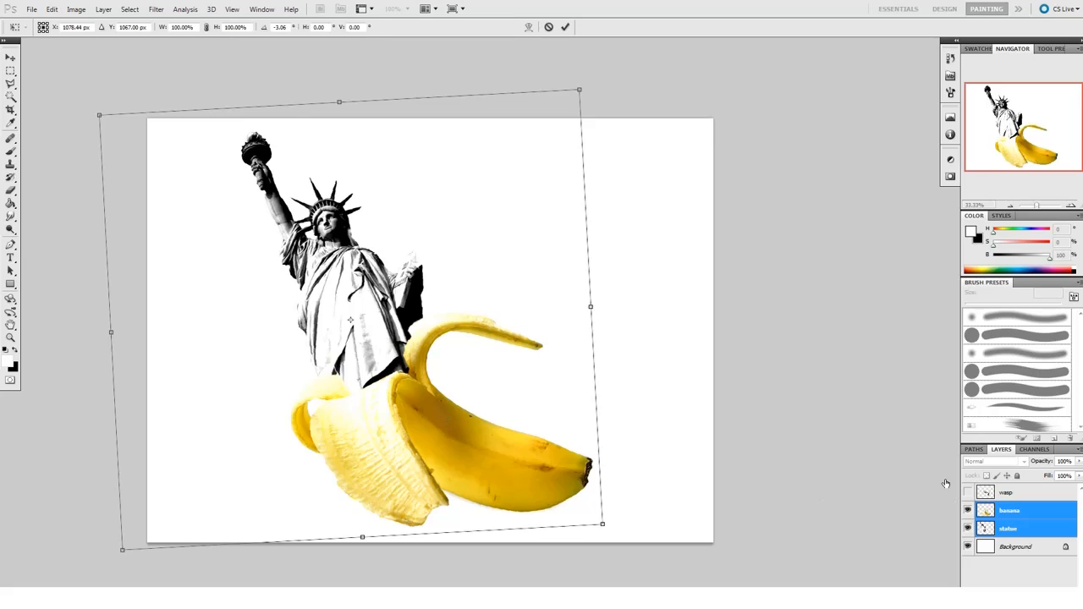
key(Return)
Step: Show the wasp layer and move the wasp slightly lower over the banana
click(967, 492)
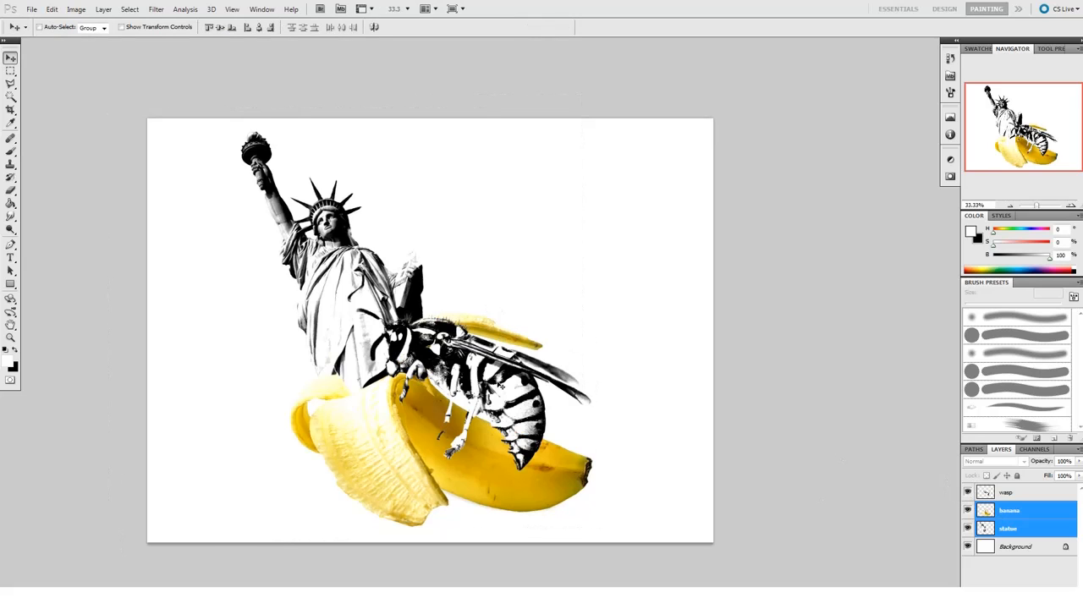
click(514, 399)
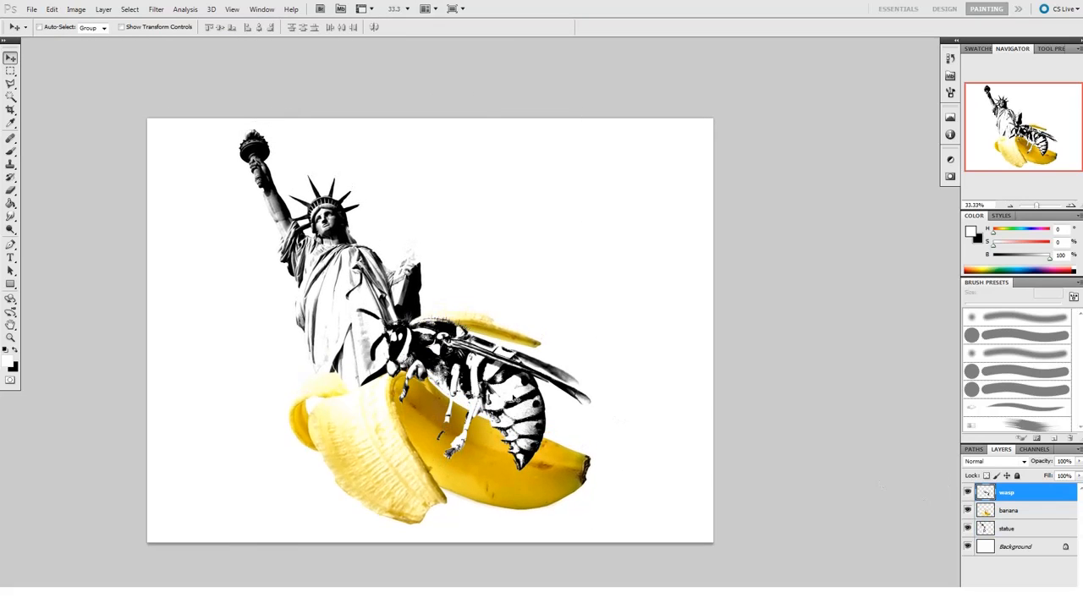
drag(514, 398, 517, 451)
Step: Enlarge the wasp proportionally to 122.5%, rotate it about 18.3° clockwise, and place it against the statue's back above the banana
key(ctrl+t)
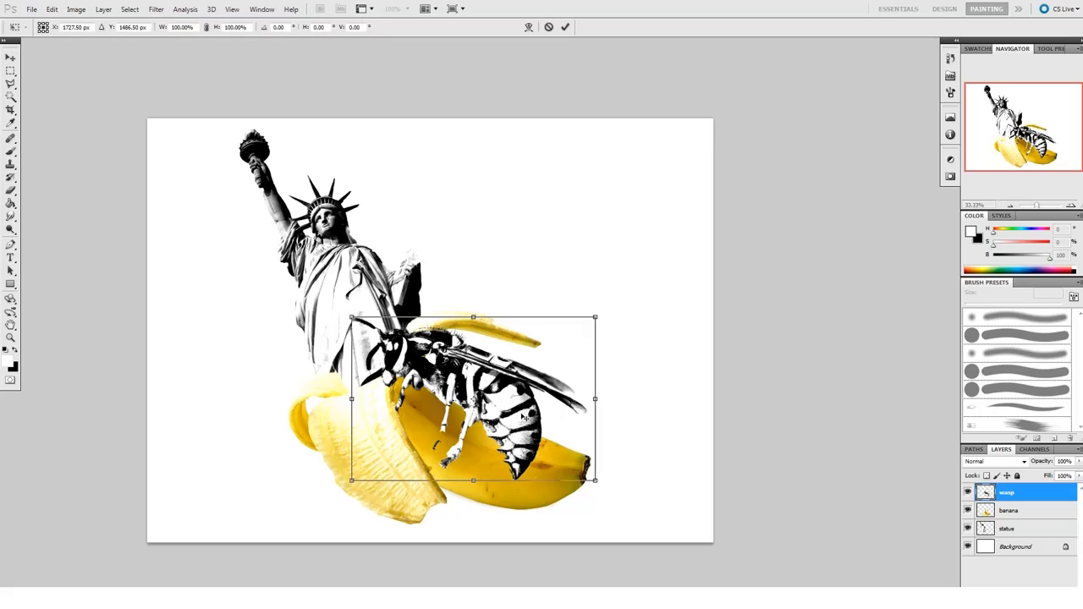
drag(594, 318, 616, 289)
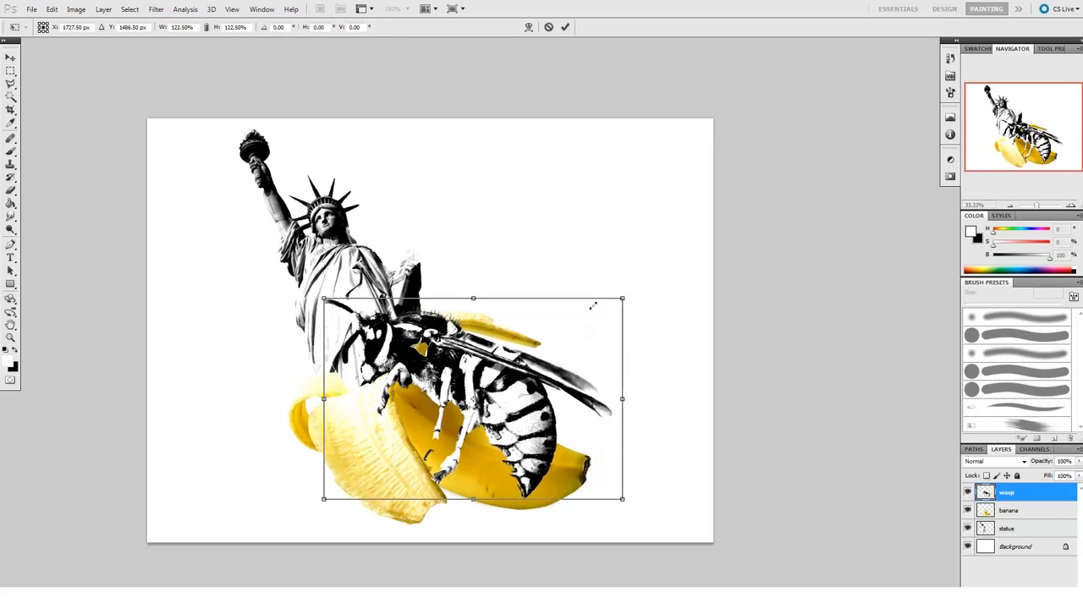
drag(532, 395, 523, 327)
drag(630, 232, 641, 290)
drag(508, 330, 499, 350)
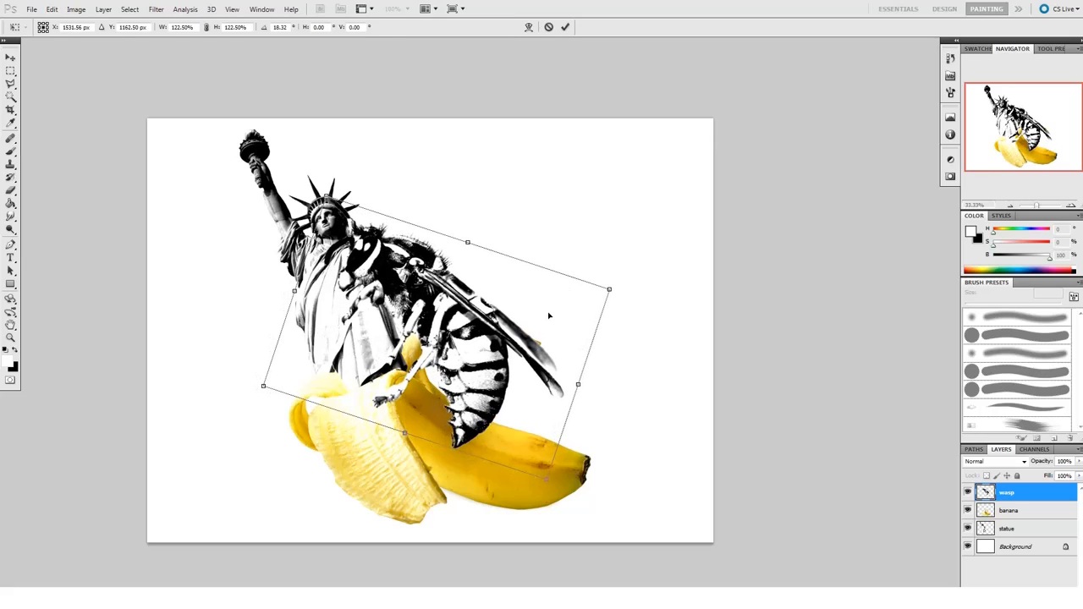
key(Return)
Step: Compare earlier statue, banana and wasp arrangements in the document history, and return to the latest state
click(951, 58)
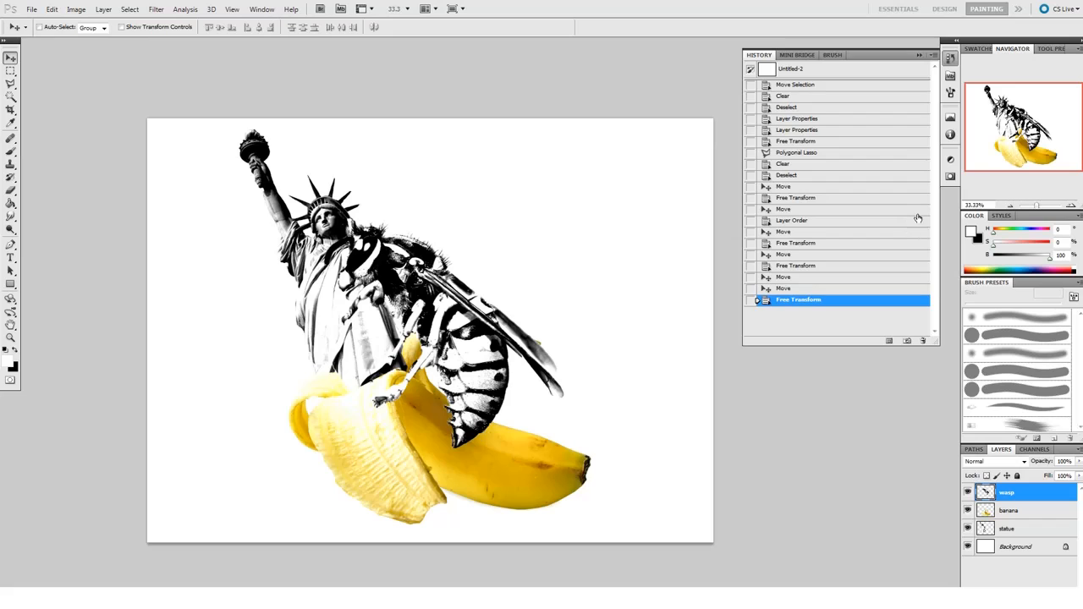
click(799, 267)
click(796, 245)
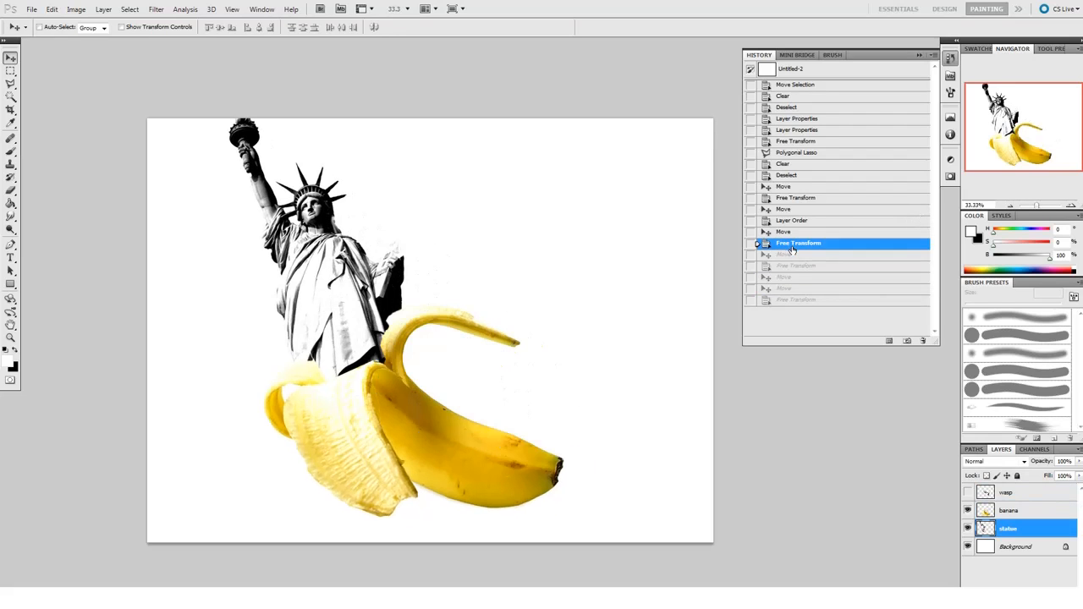
click(793, 254)
click(793, 267)
click(789, 301)
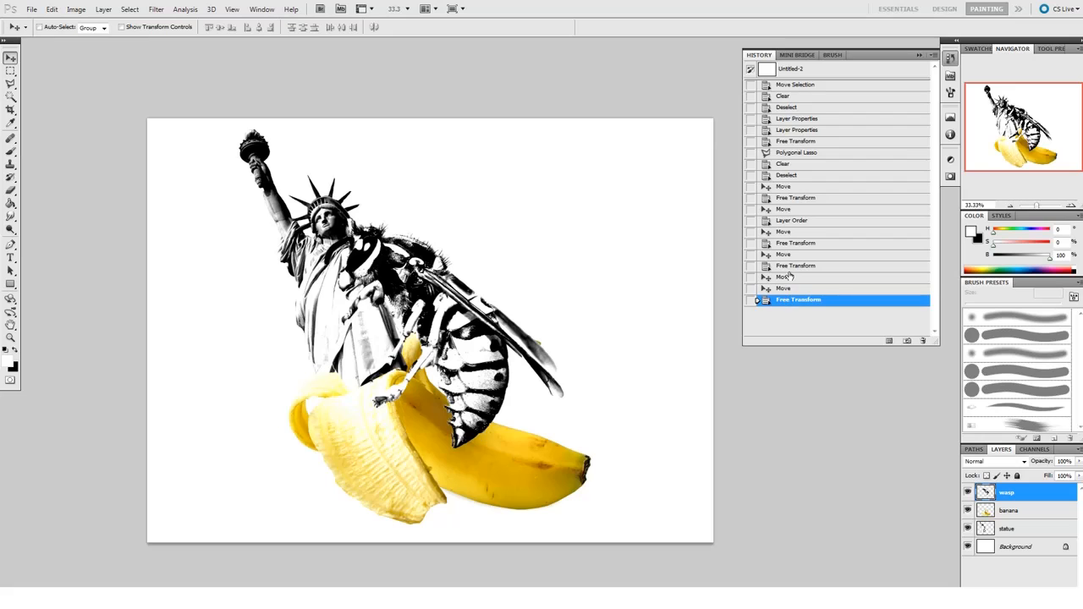
click(789, 255)
click(788, 243)
click(784, 231)
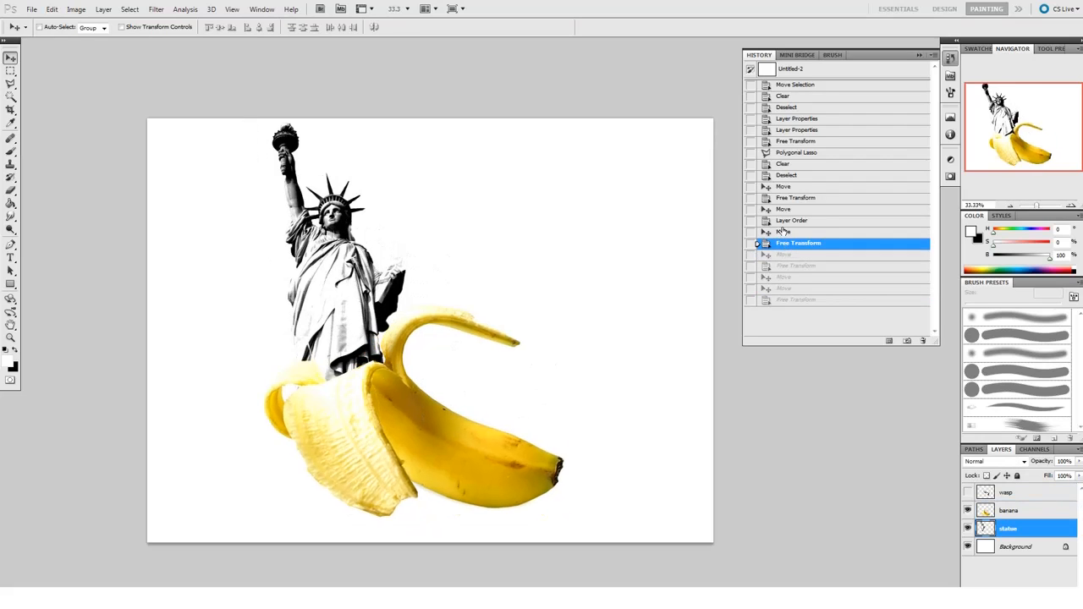
click(784, 221)
click(785, 232)
click(791, 244)
click(791, 254)
click(793, 266)
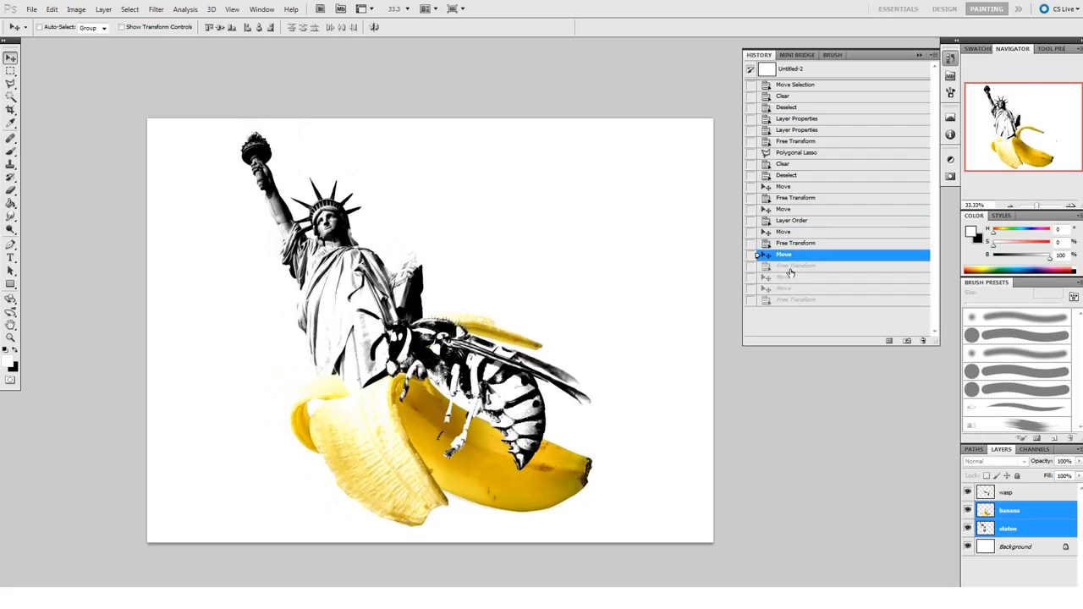
click(798, 301)
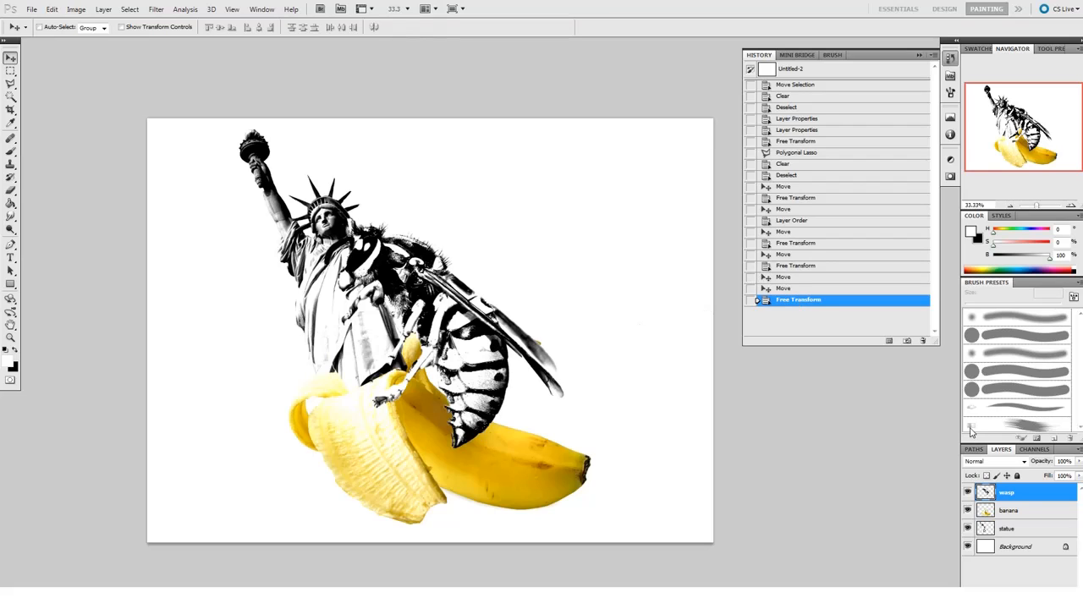
Step: Rotate the wasp, banana and statue layers together very slightly clockwise and shift them slightly down and right
shift+click(986, 529)
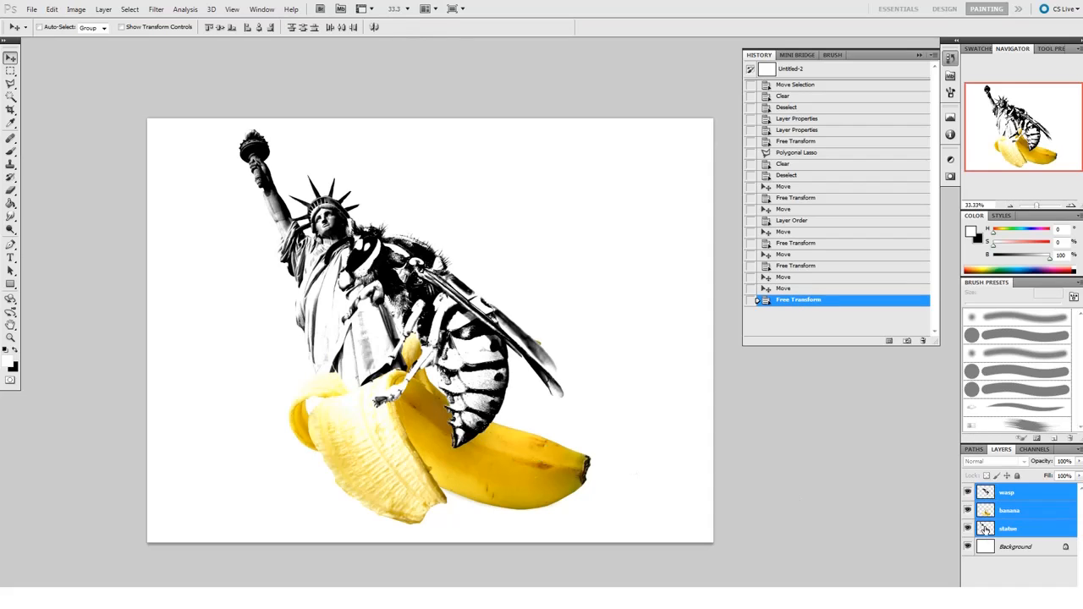
key(ctrl+t)
mouse_move(607, 100)
mouse_down()
mouse_move(618, 115)
mouse_move(605, 86)
mouse_move(614, 95)
mouse_up()
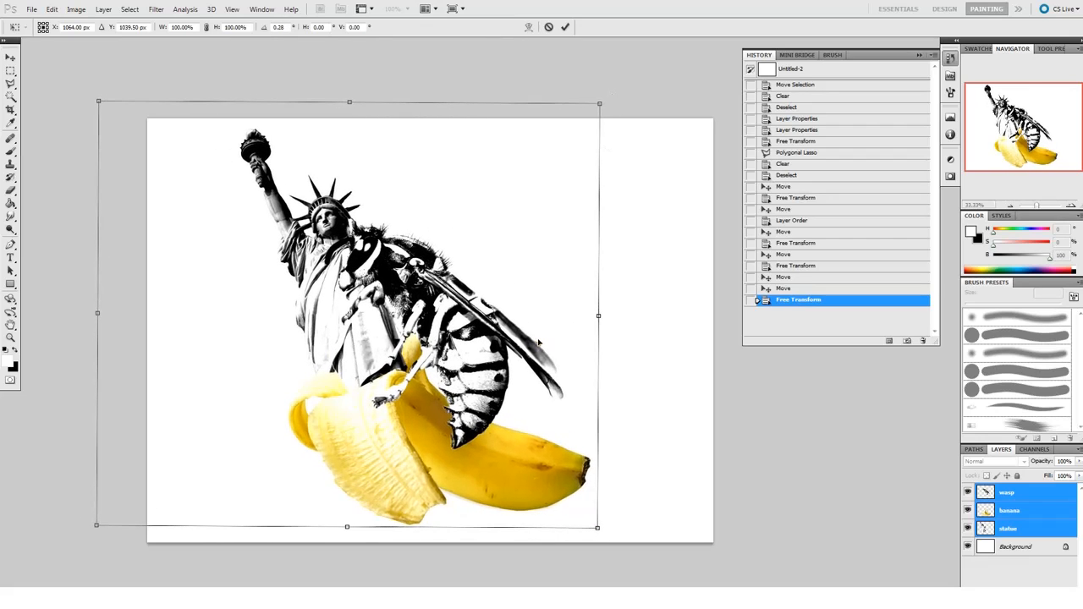
mouse_move(514, 448)
mouse_down()
mouse_move(530, 451)
mouse_move(530, 467)
mouse_move(525, 455)
mouse_up()
key(Return)
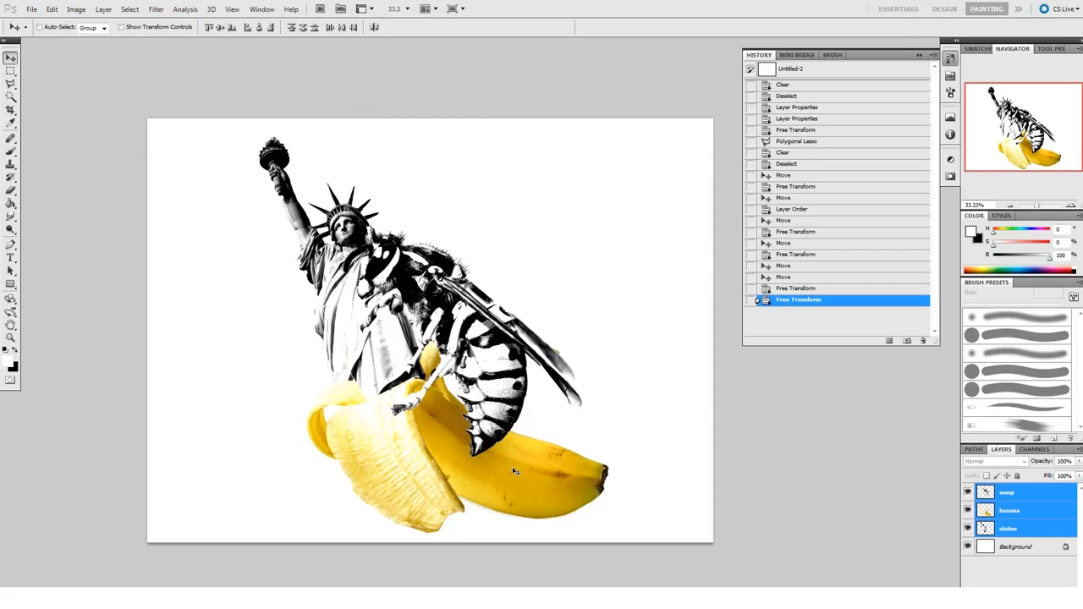
drag(516, 470, 516, 468)
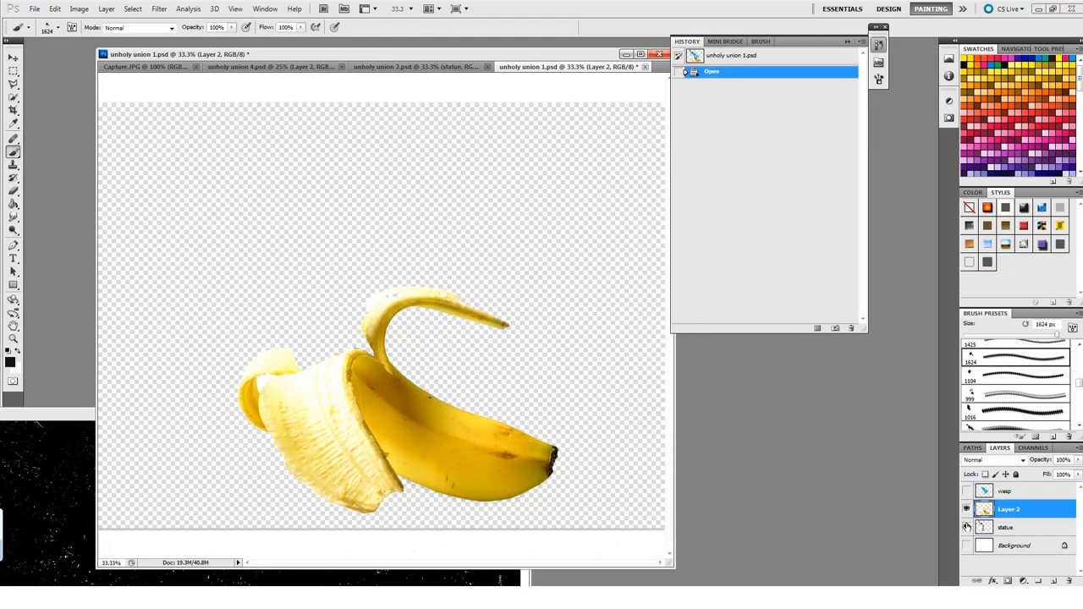
Step: Preview the statue and wasp layers in unholy union 1.psd, and leave only the banana visible on the white background
click(966, 527)
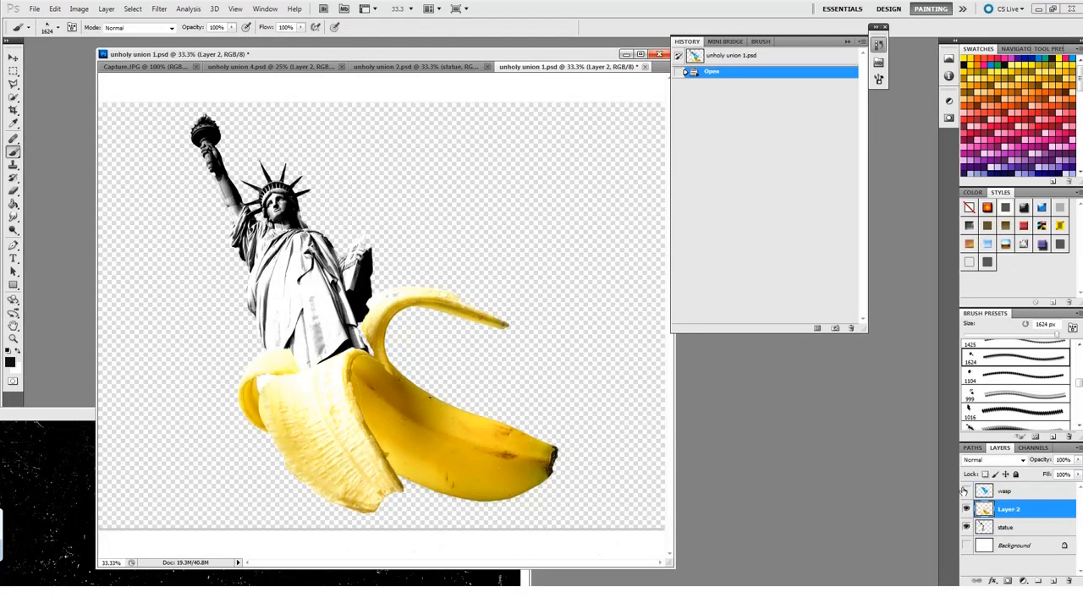
click(966, 491)
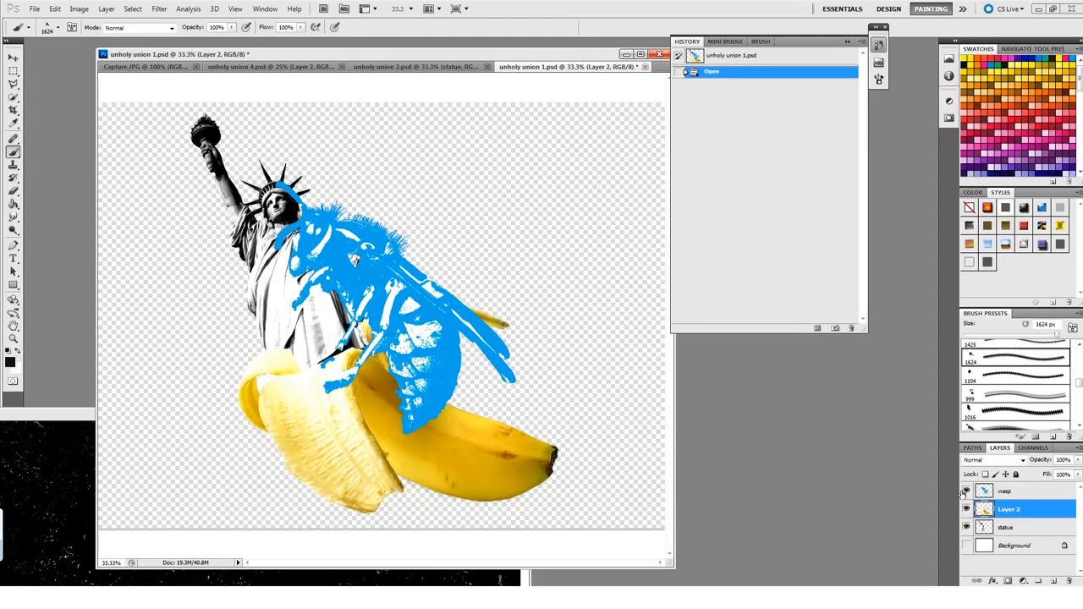
click(966, 545)
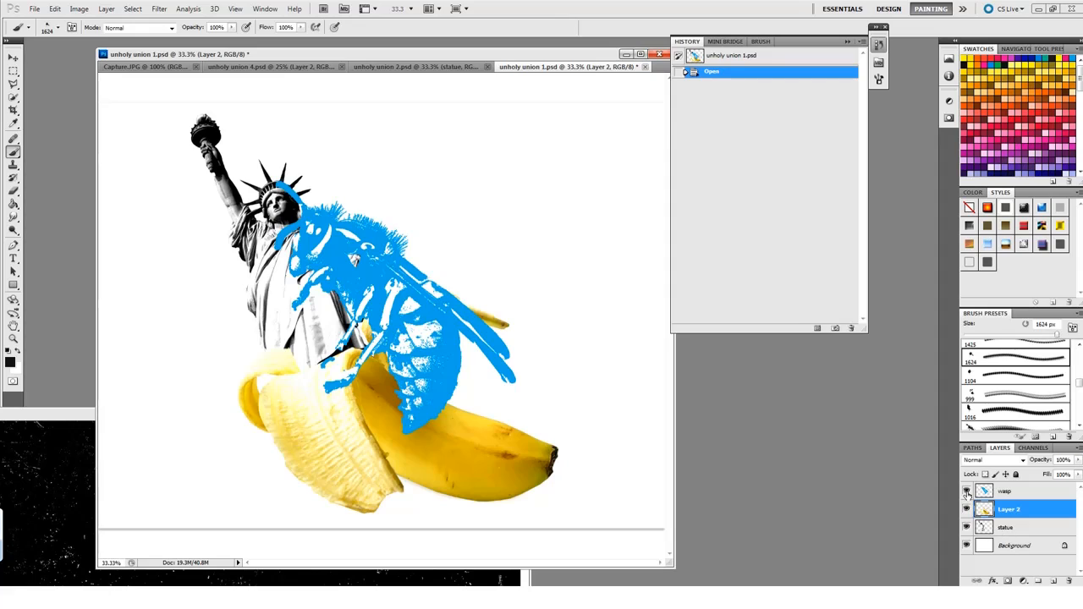
click(966, 491)
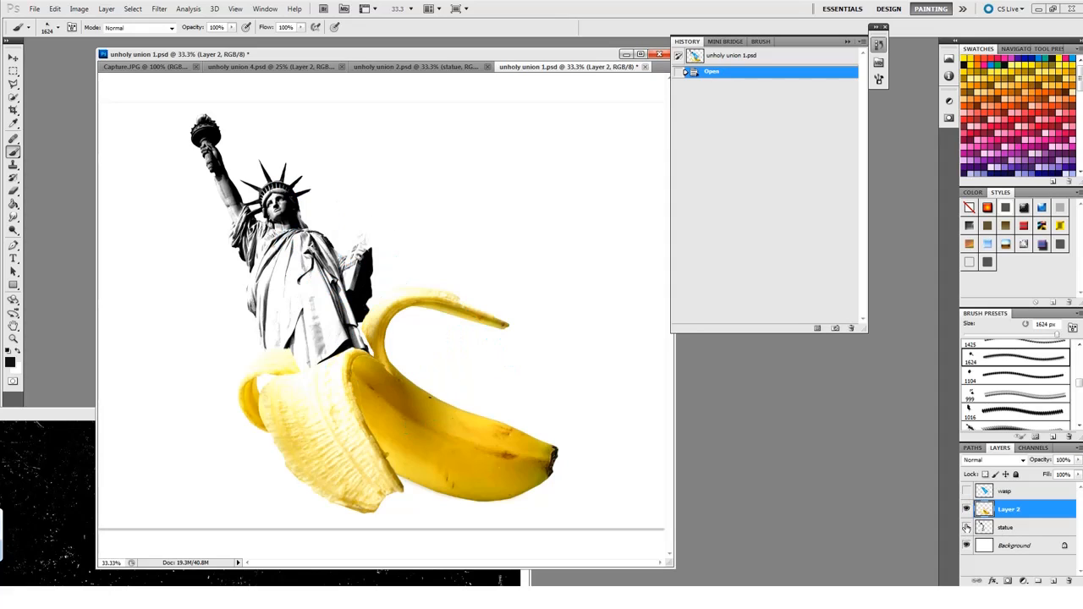
click(967, 527)
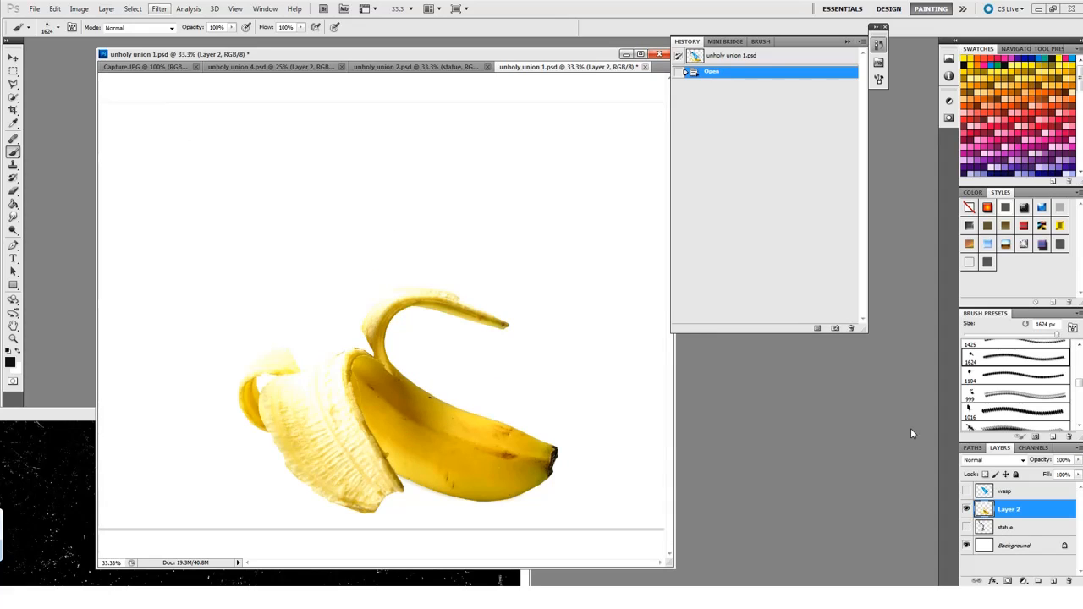
Step: Remove the banana layer's colour with Hue/Saturation, setting saturation to -100 and lightness to +1
click(78, 8)
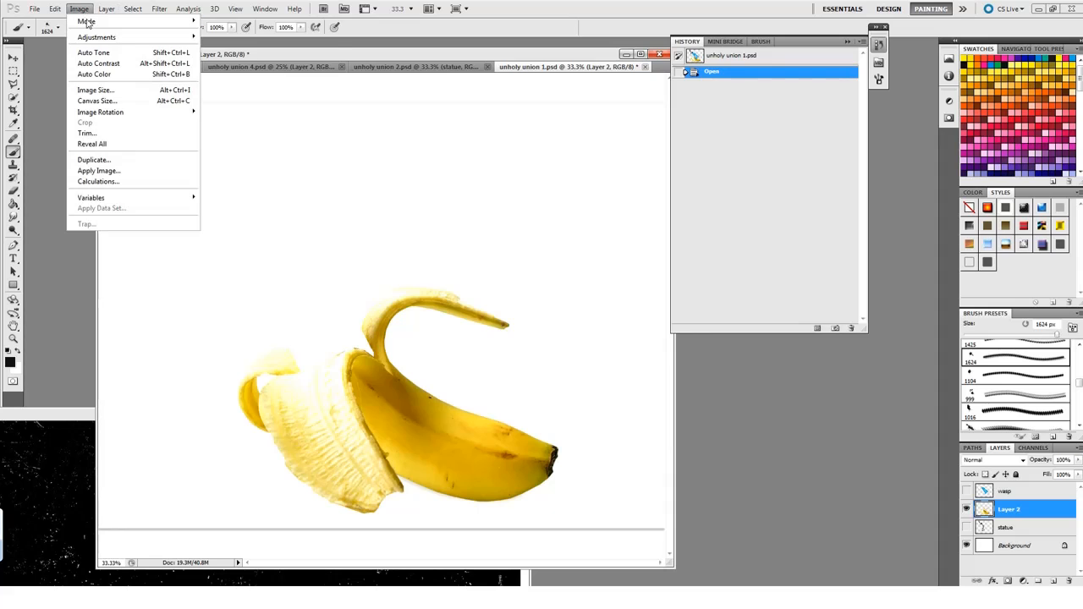
mouse_move(98, 39)
click(274, 95)
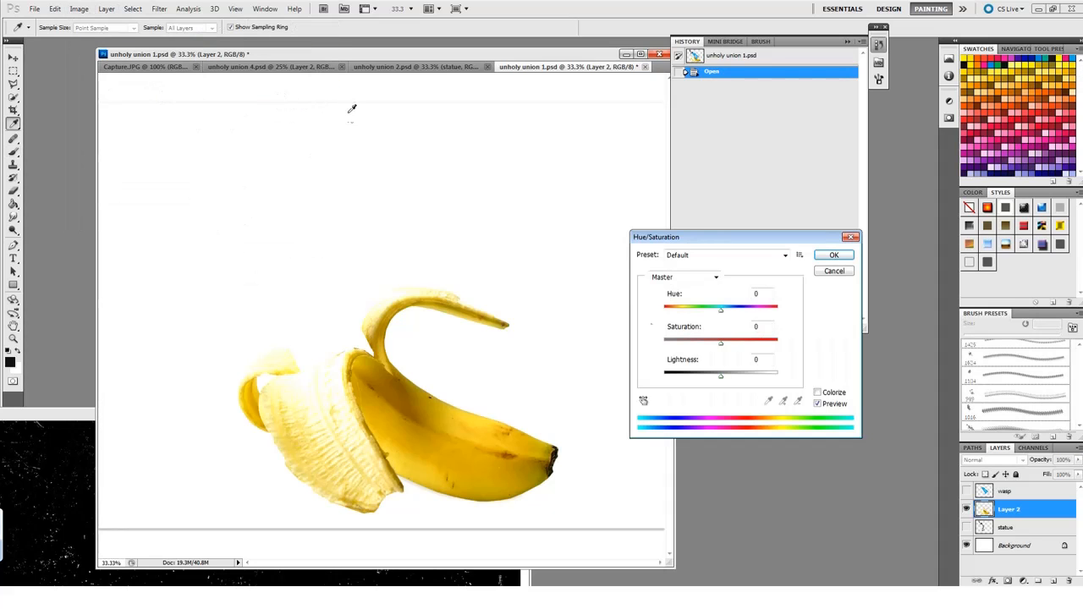
drag(717, 381, 662, 346)
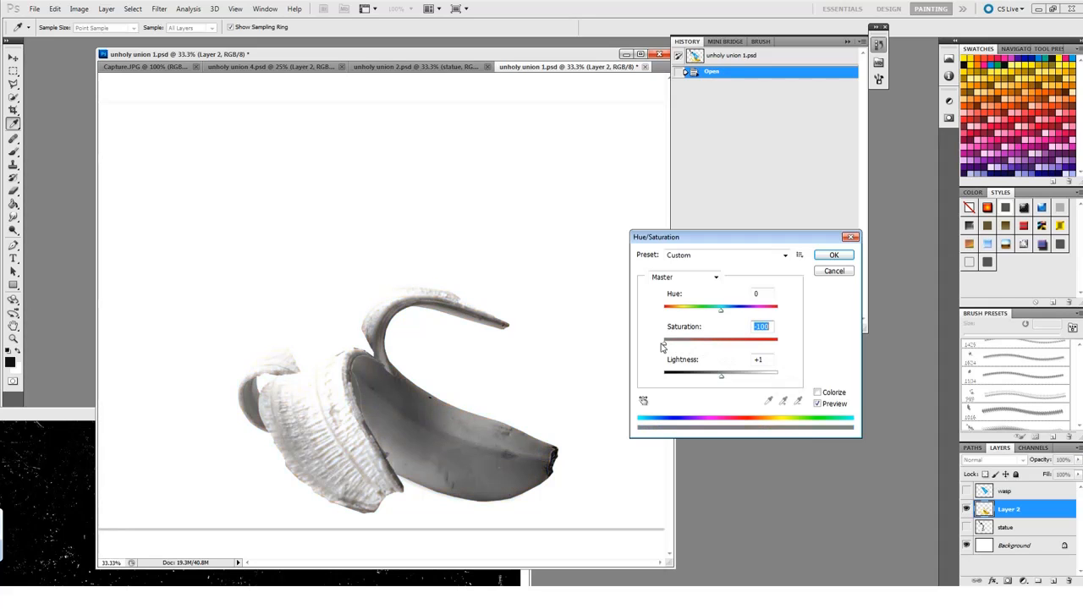
click(832, 256)
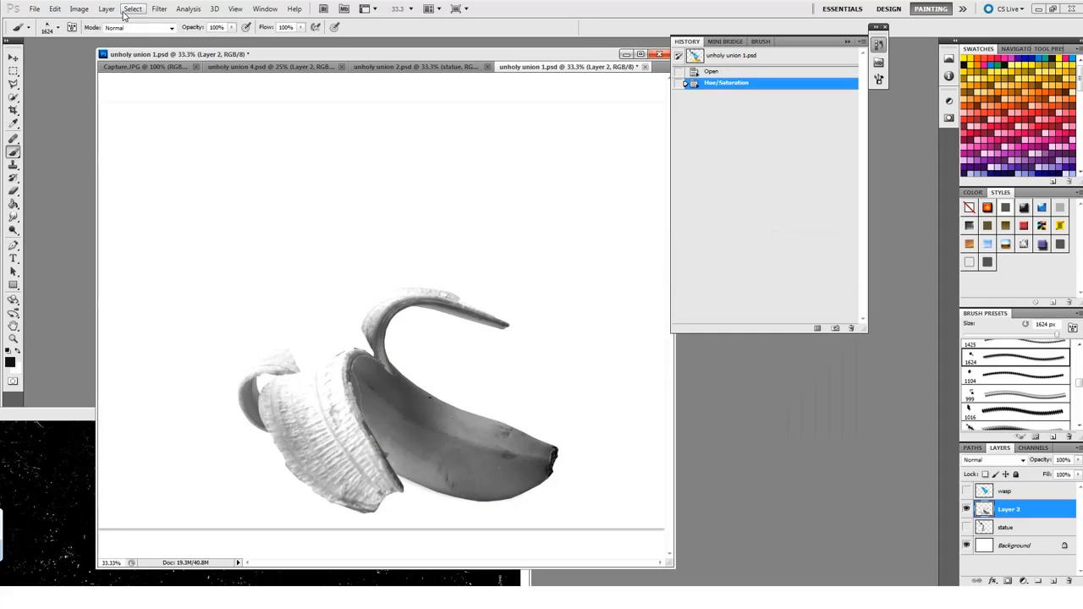
click(81, 8)
mouse_move(152, 37)
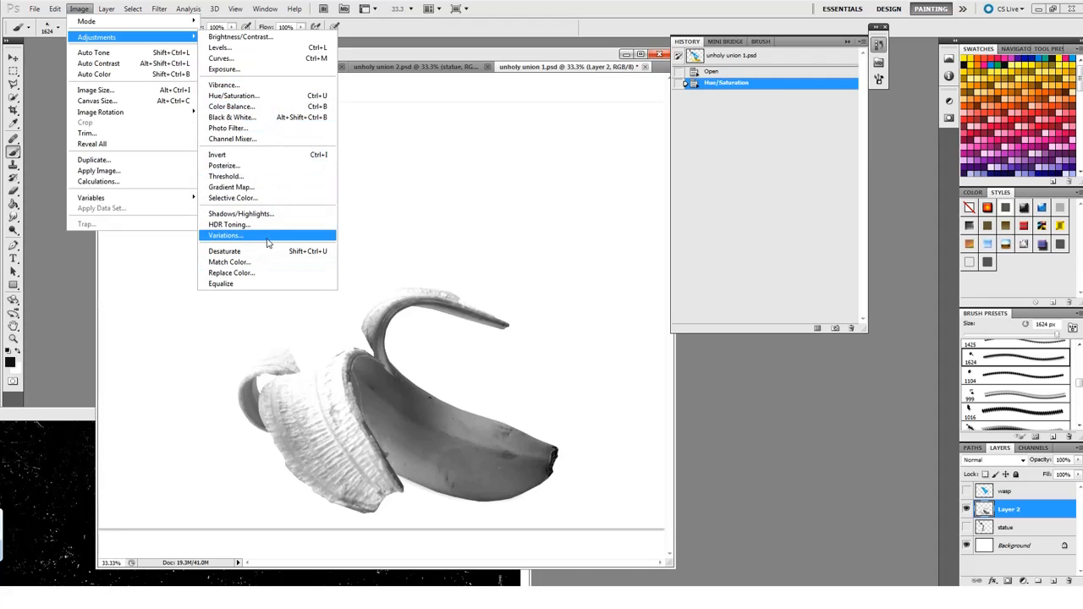
click(224, 165)
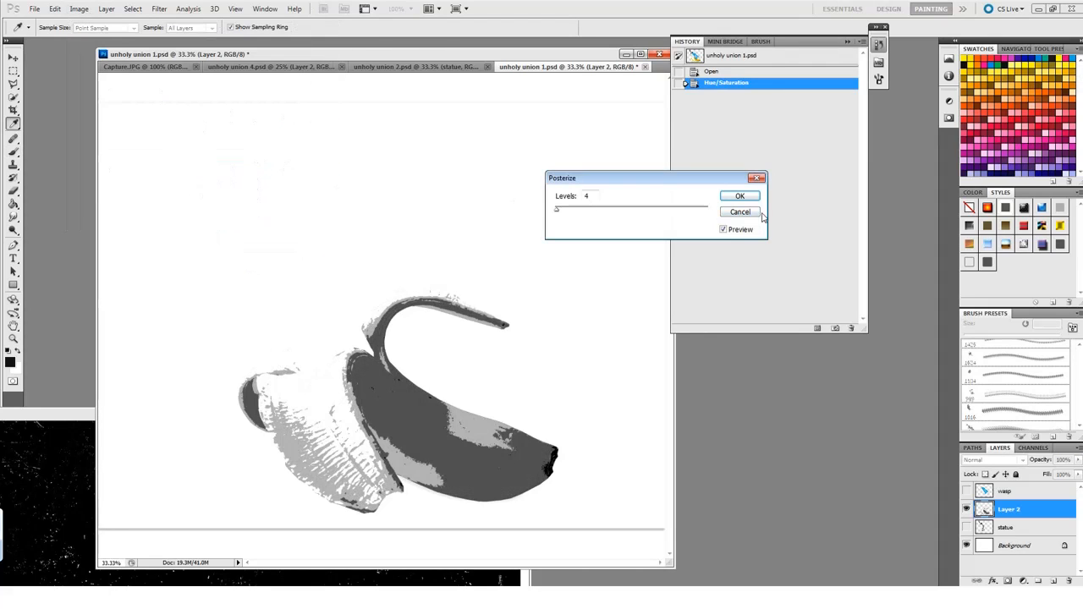
click(740, 211)
key(b)
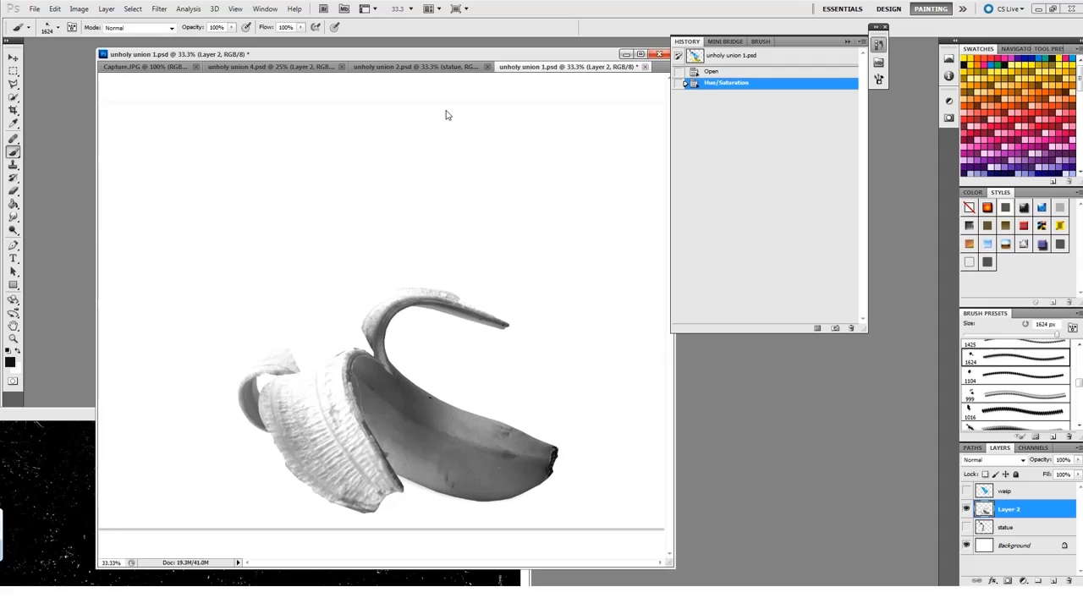
Step: Convert the grey banana to pure black and white with a Threshold level of 207
click(81, 12)
mouse_move(164, 39)
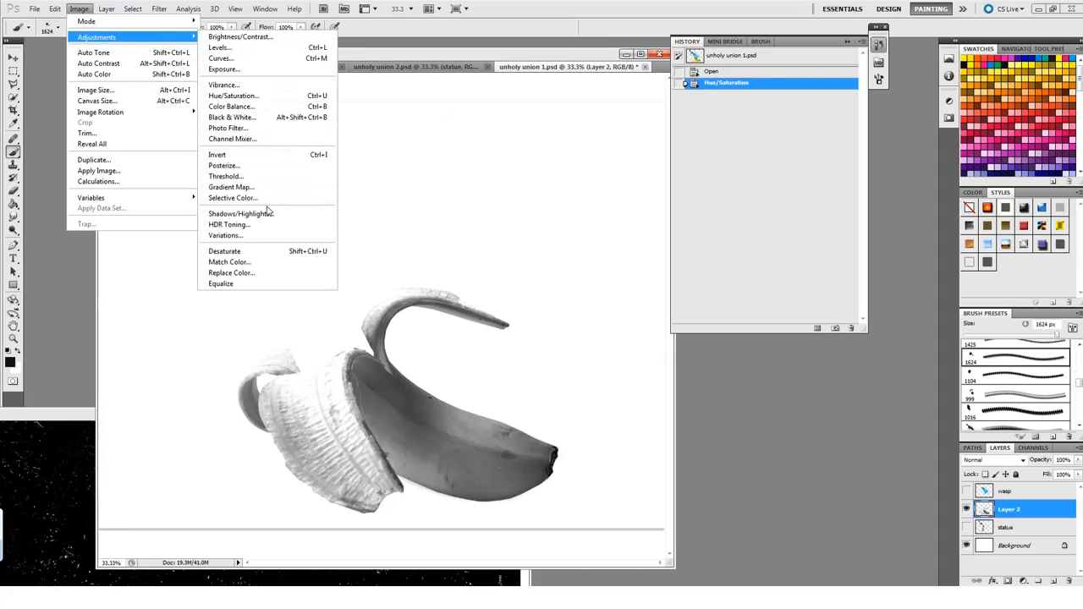
click(254, 177)
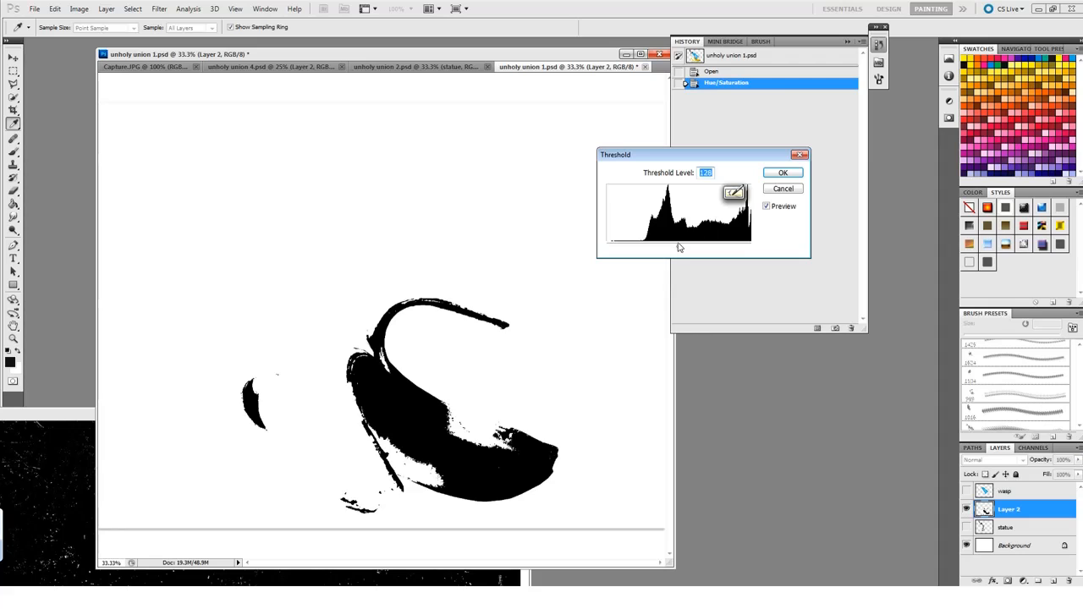
drag(678, 247, 723, 246)
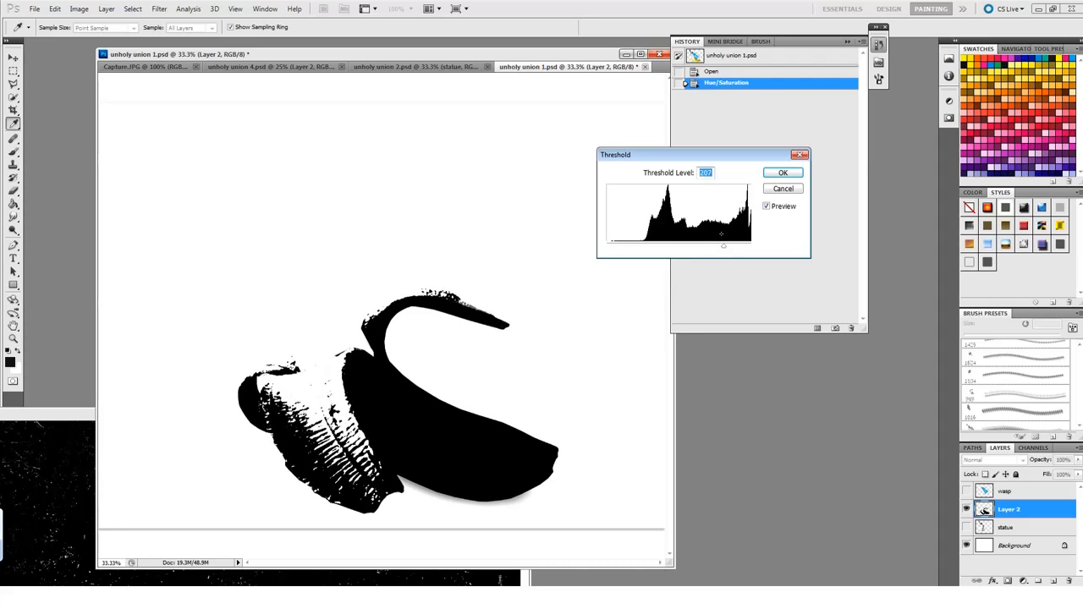
click(777, 174)
key(b)
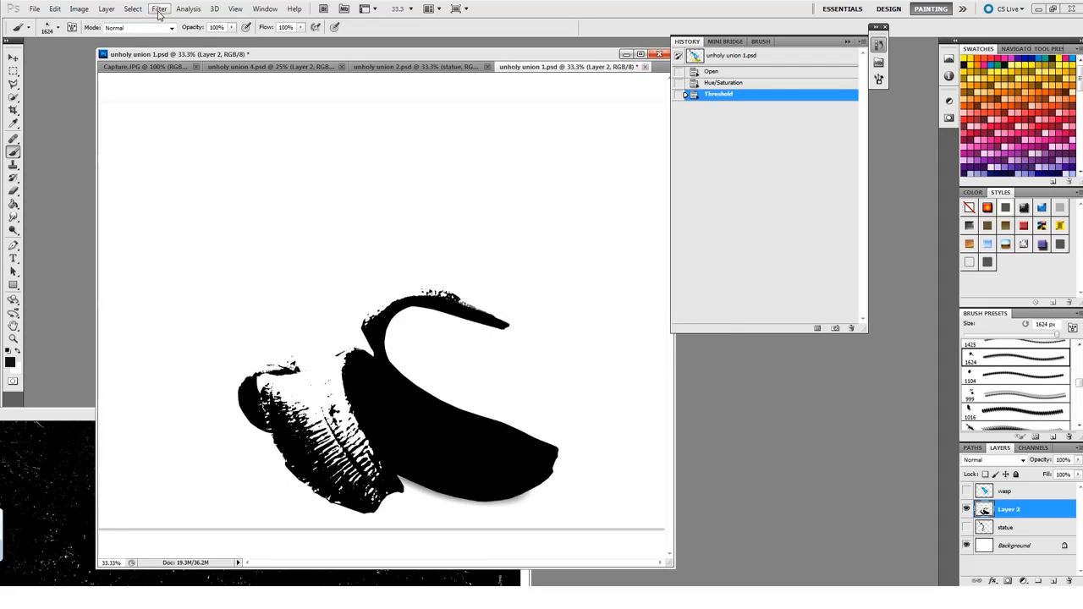
Step: Sample the wasp's blue as the foreground colour, hide the wasp layer again, and make the banana layer active
click(965, 492)
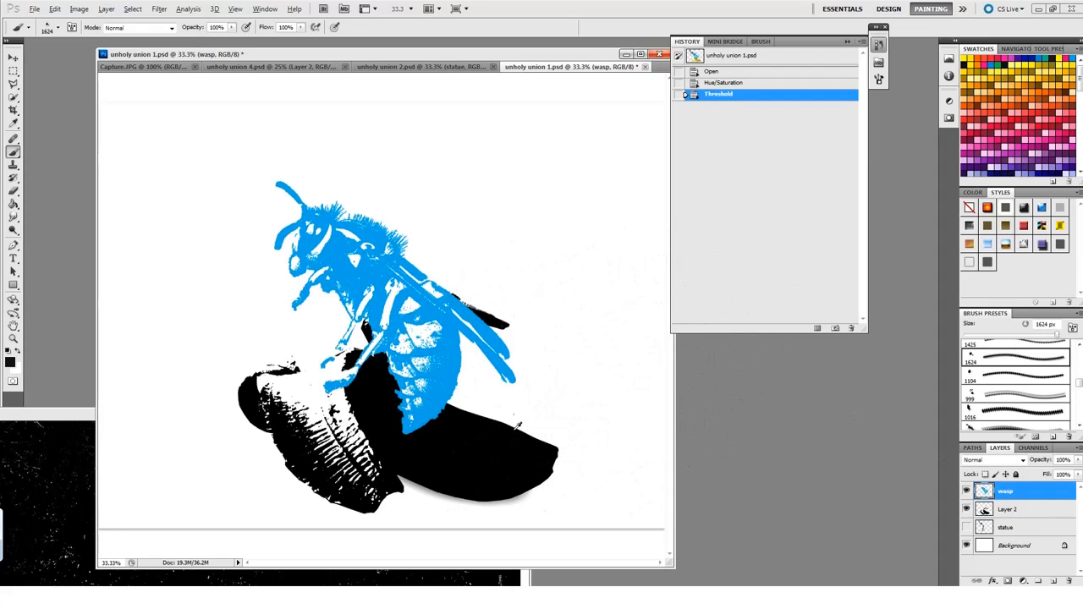
alt+click(490, 331)
click(966, 492)
click(981, 510)
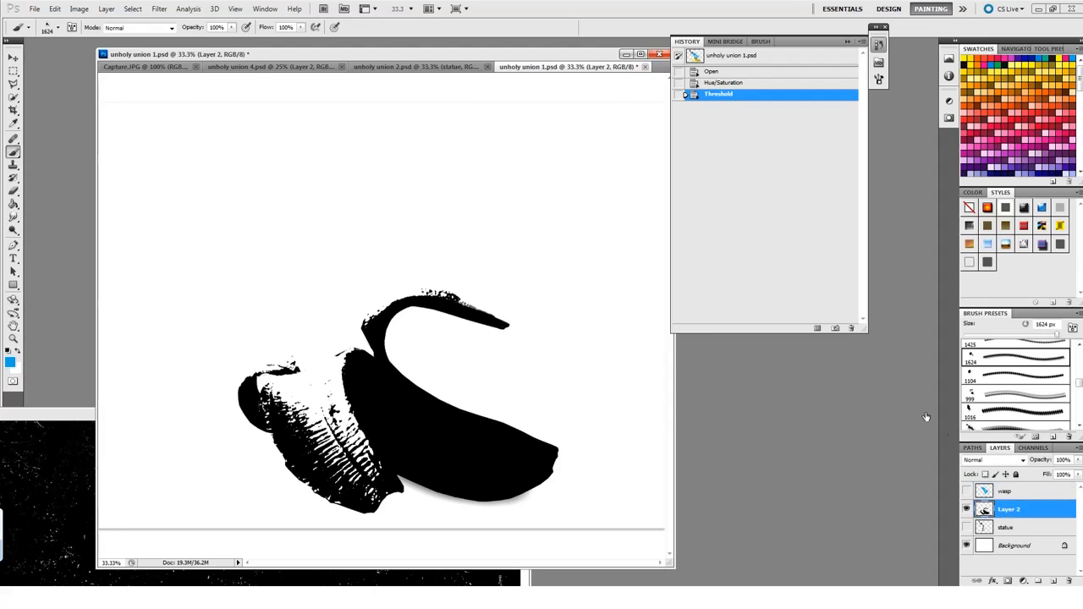
Step: Select the banana's black areas with Color Range by sampling its black, and hide the white background layer
click(105, 8)
mouse_move(133, 9)
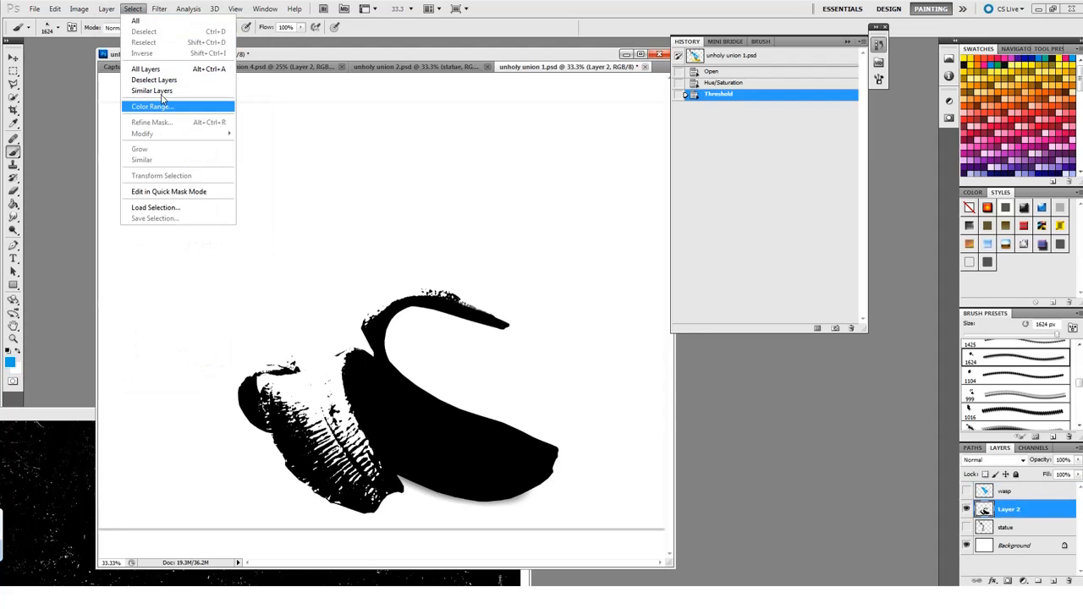
click(145, 106)
click(449, 423)
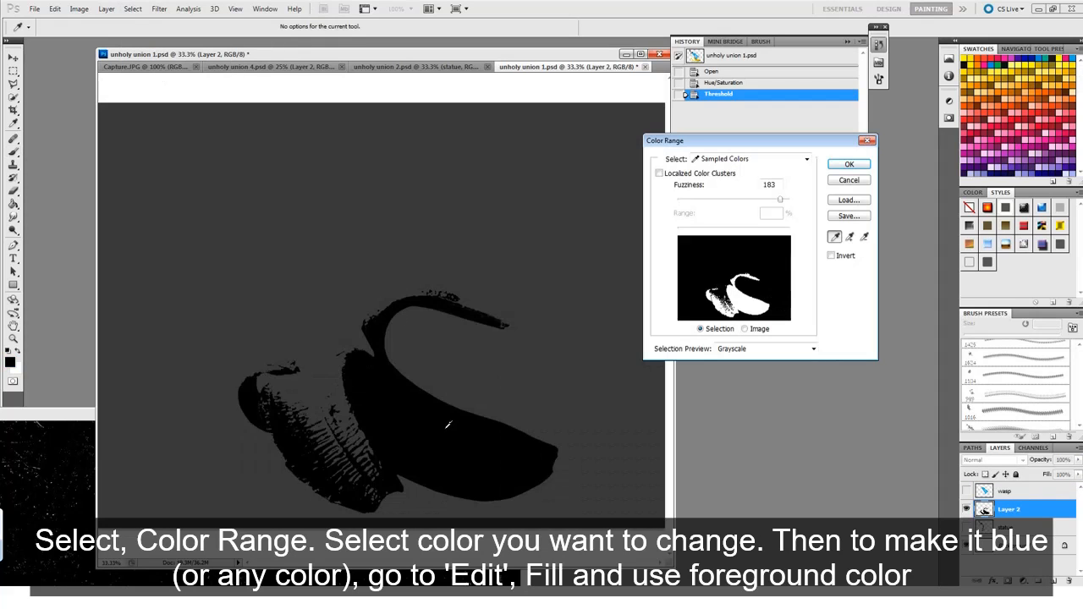
click(846, 166)
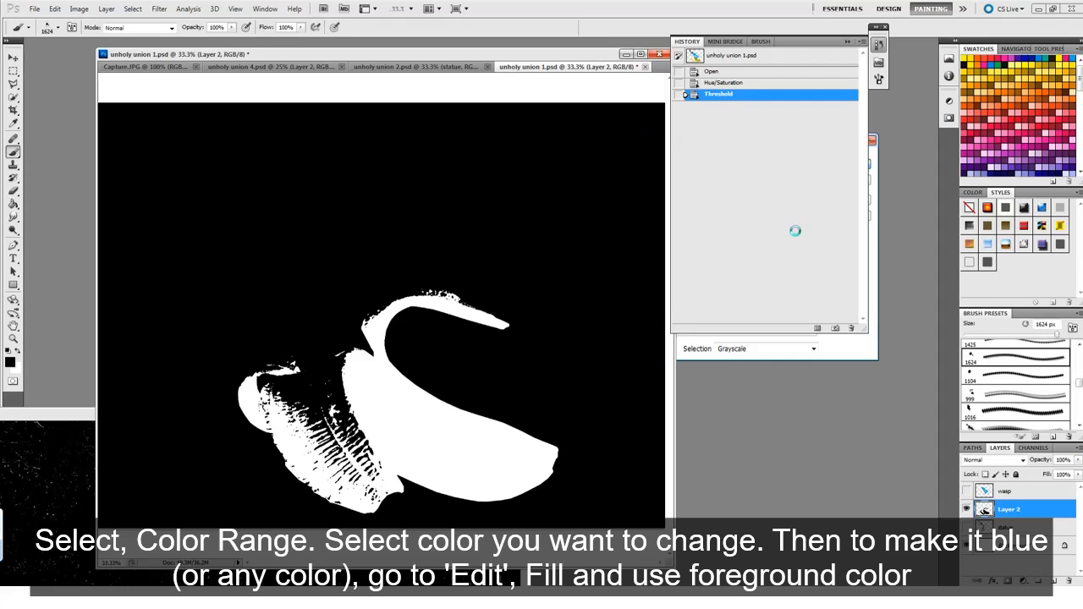
click(967, 546)
click(967, 546)
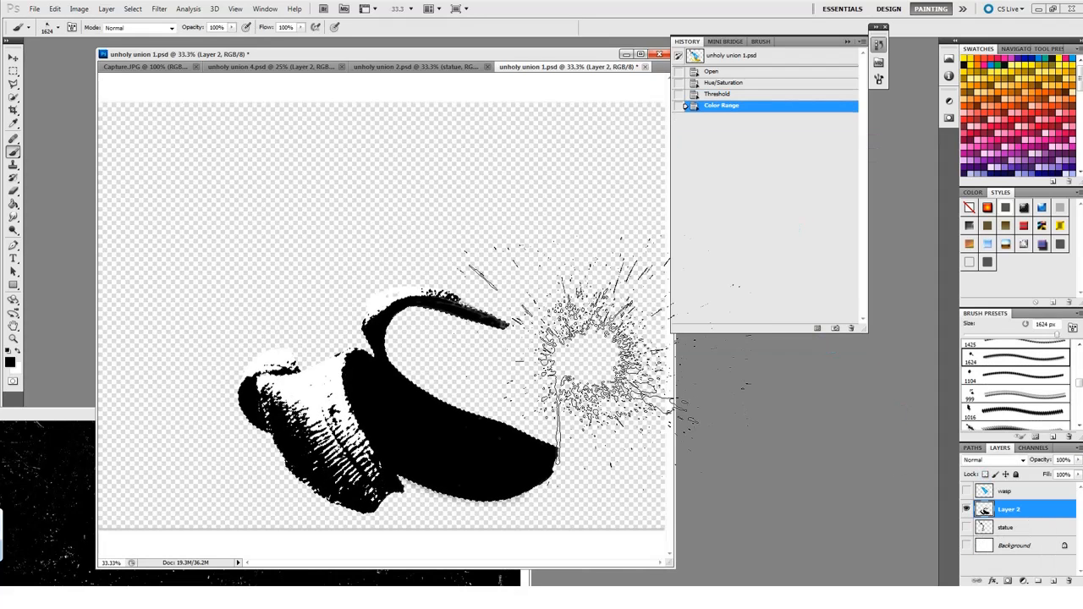
Step: Deselect and reselect the banana's black areas with Color Range using sampled colours at fuzziness 183
key(ctrl+d)
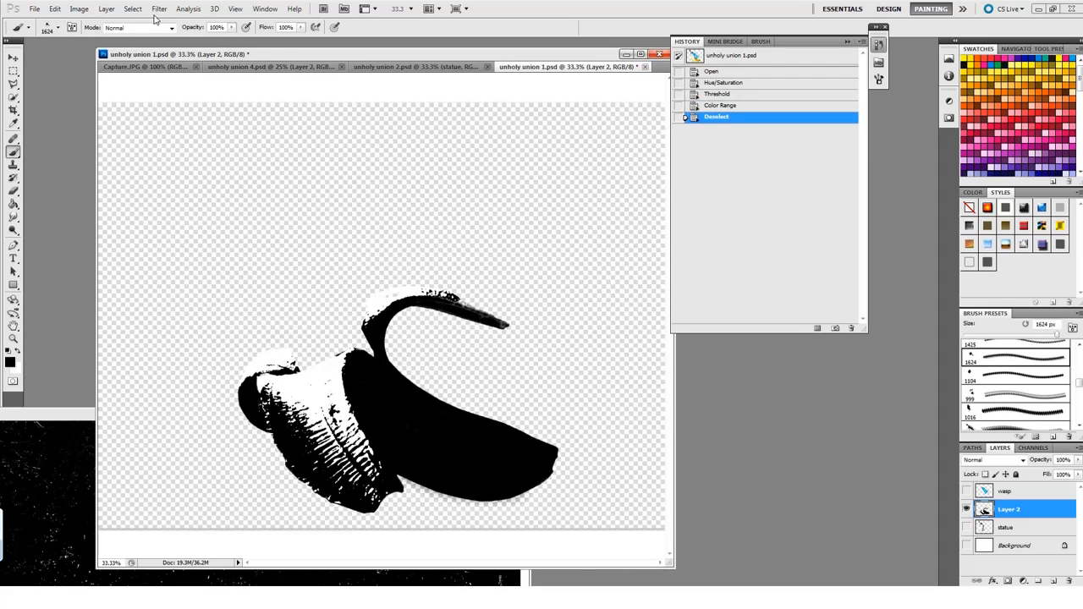
click(133, 10)
click(151, 106)
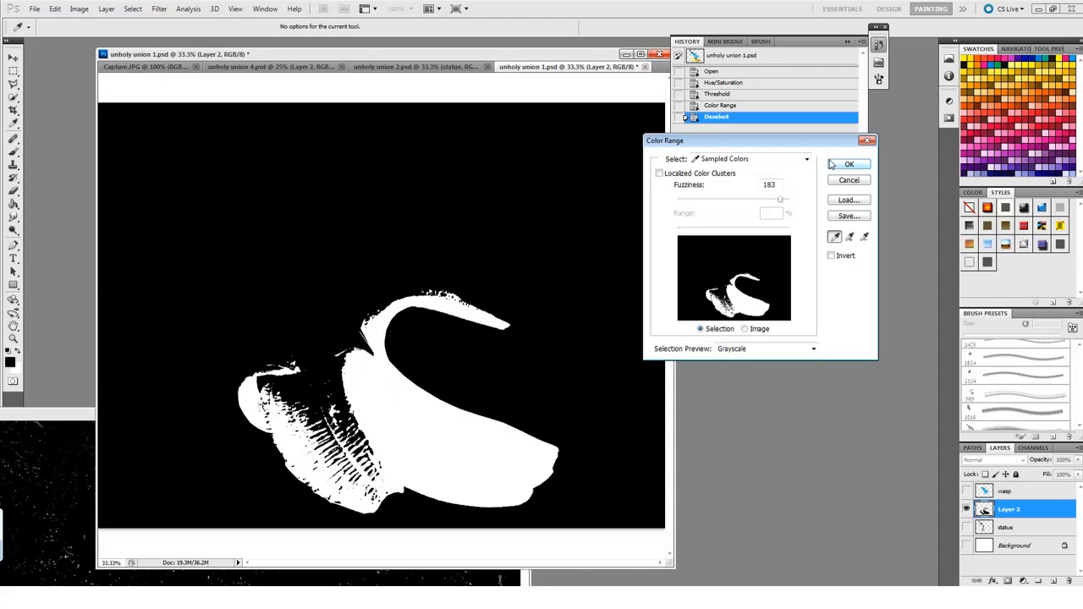
click(832, 164)
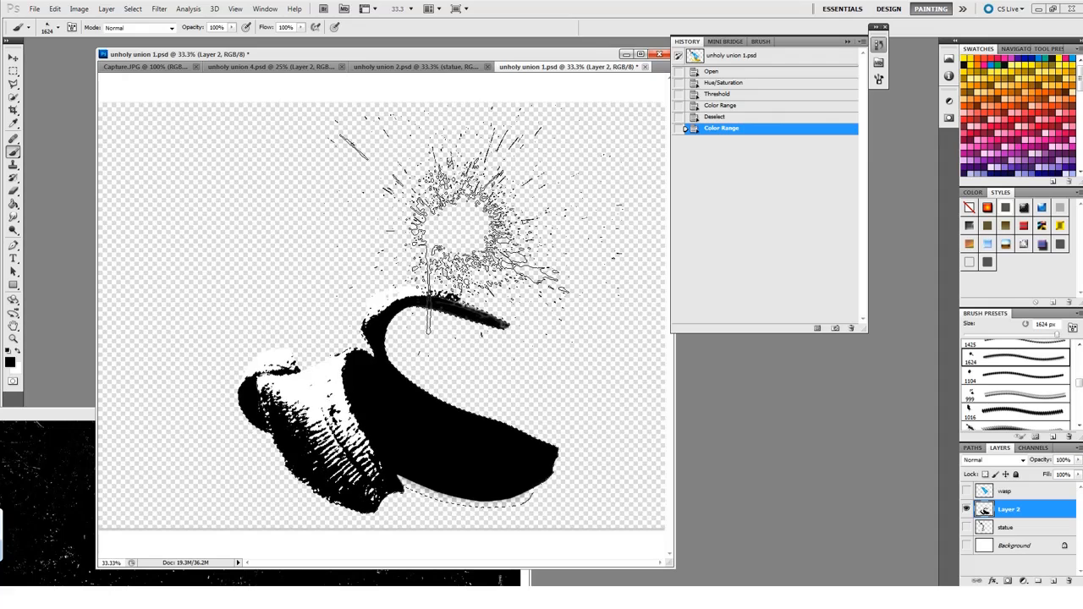
Step: Show the wasp layer, sample its blue as the foreground colour, and hide the wasp layer again
click(967, 491)
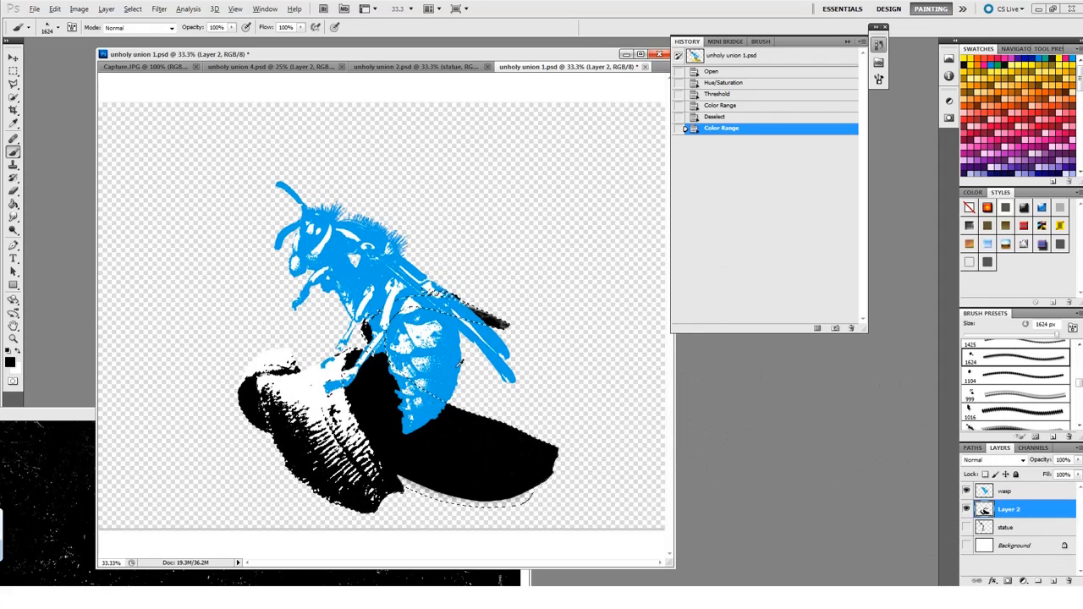
alt+click(429, 271)
click(966, 491)
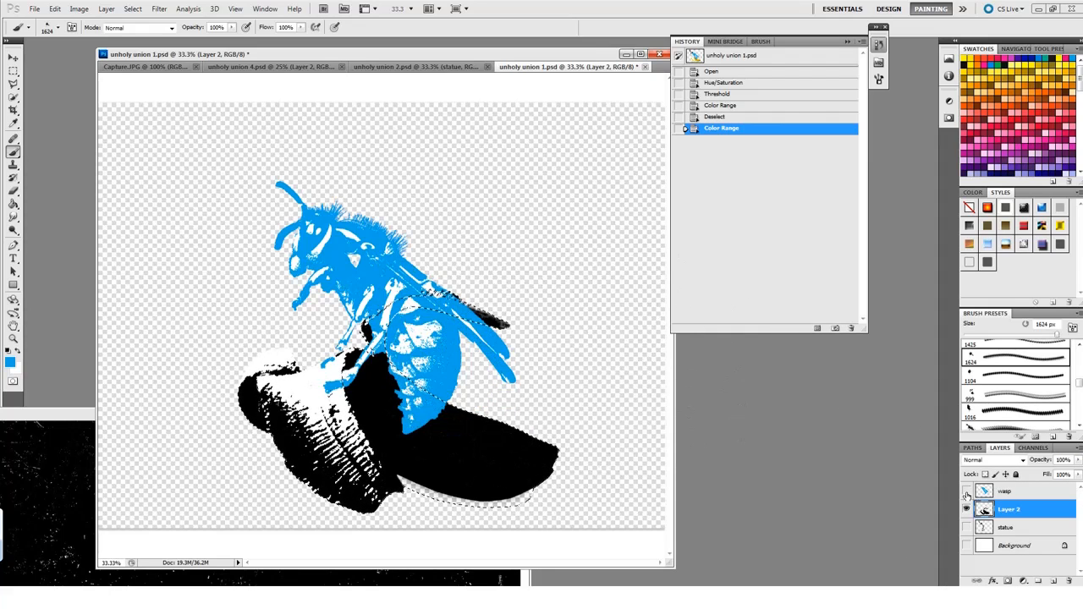
Step: Fill the selected black areas of the banana with the blue foreground colour in Normal mode at 100% opacity, and deselect
click(80, 10)
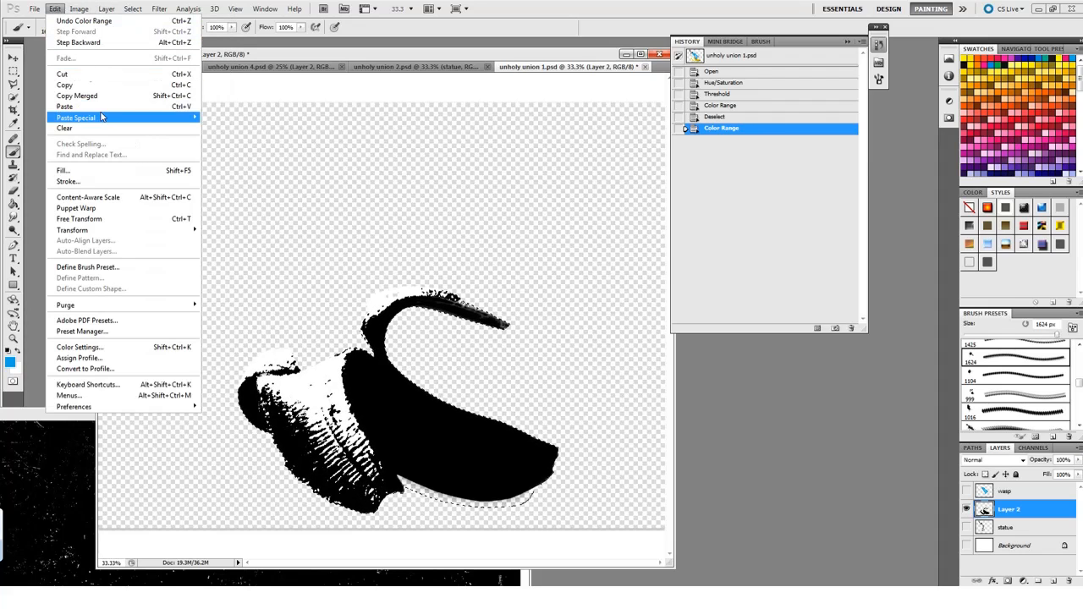
click(63, 170)
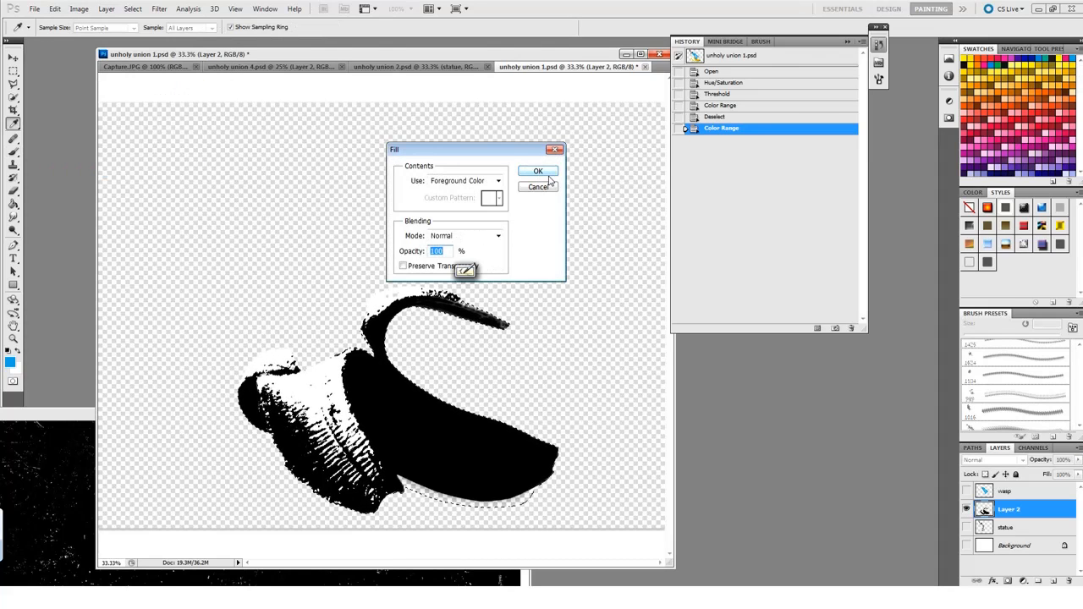
click(538, 171)
key(b)
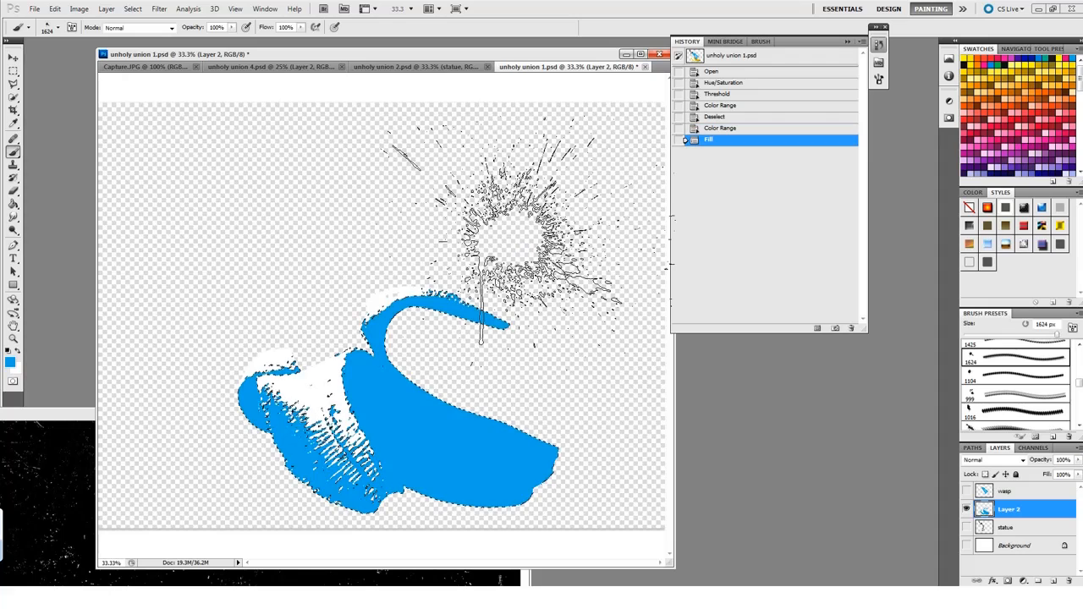
key(ctrl+d)
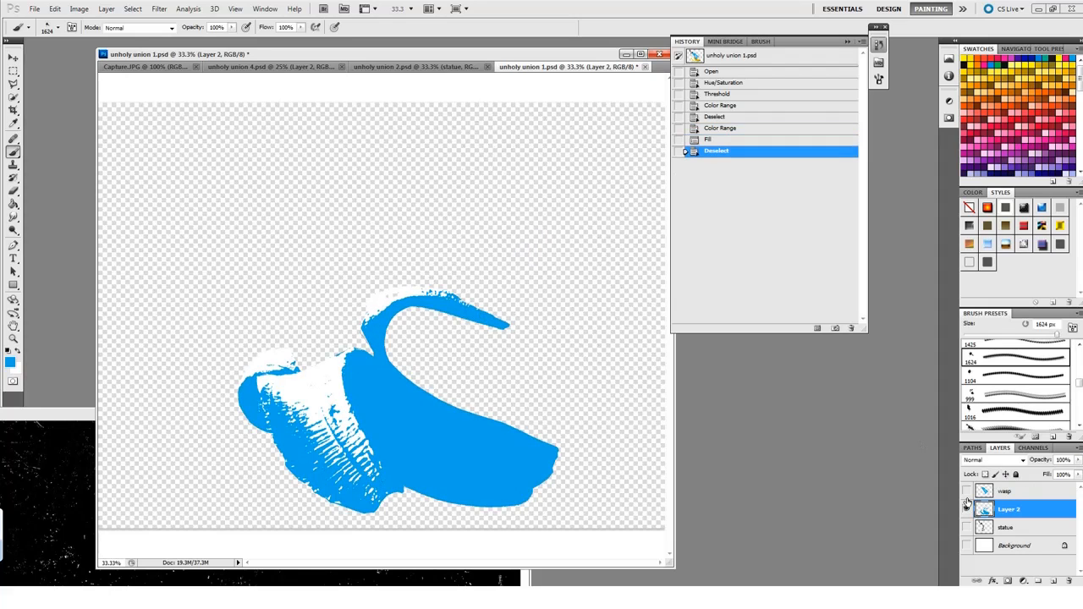
Step: Compare the banana with the wasp, hide both layers, and show the statue layer and make it active
click(965, 491)
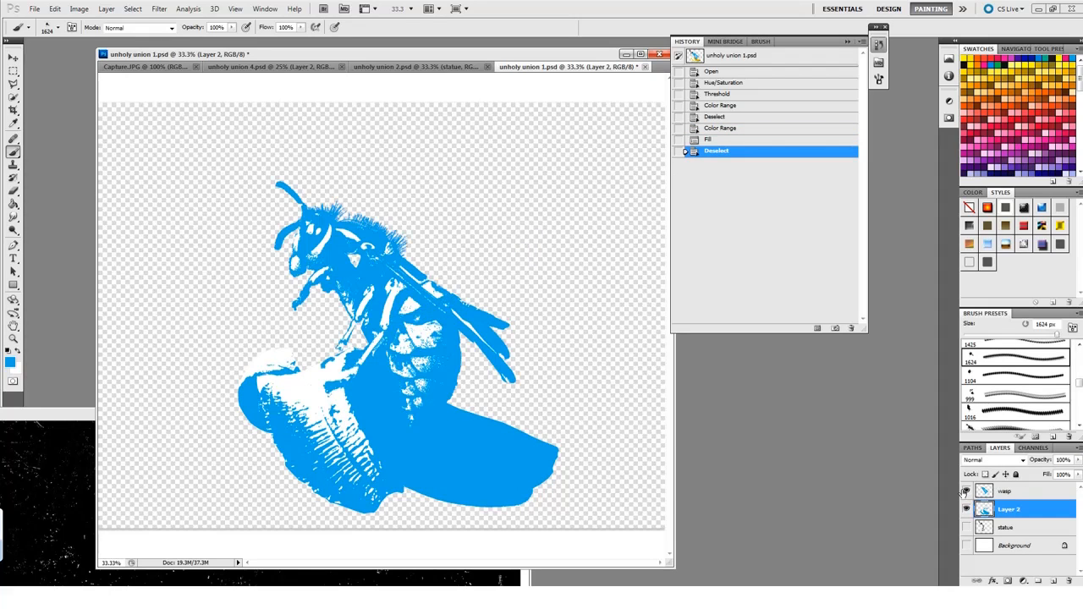
click(966, 491)
click(965, 509)
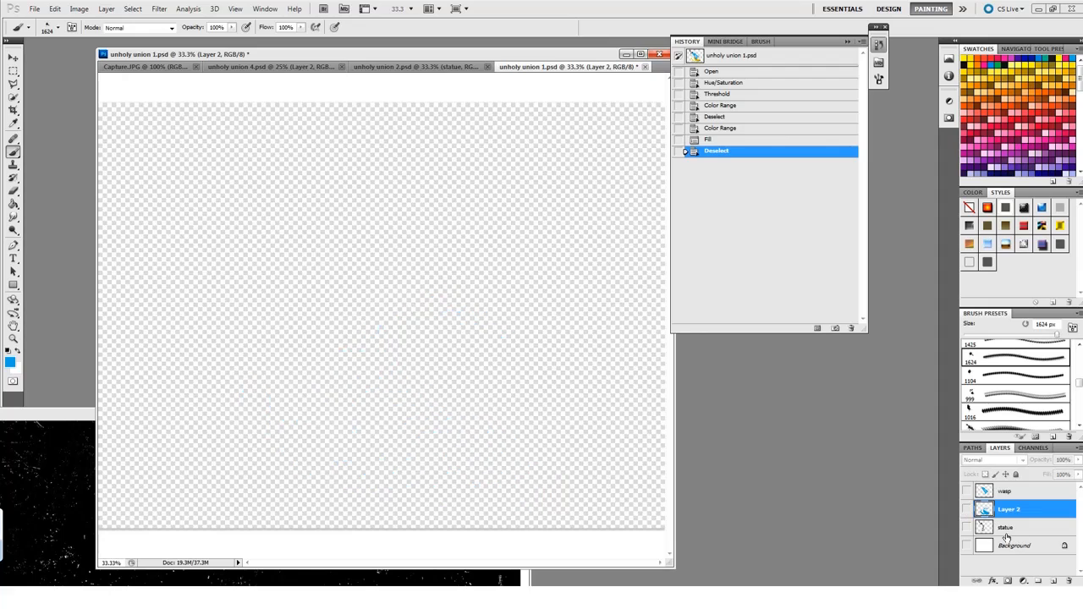
click(966, 527)
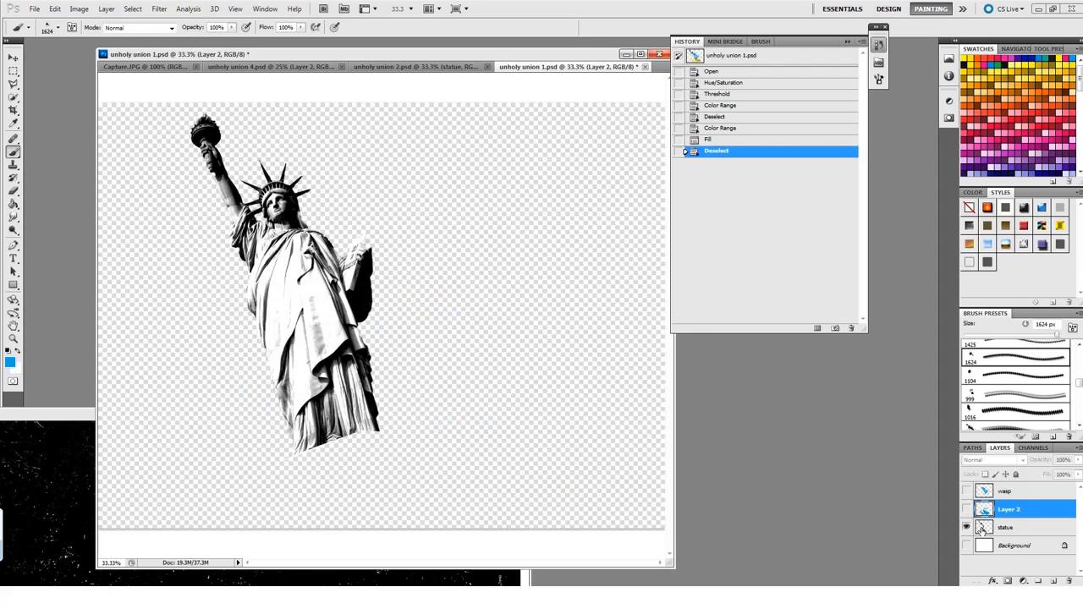
click(983, 527)
click(131, 9)
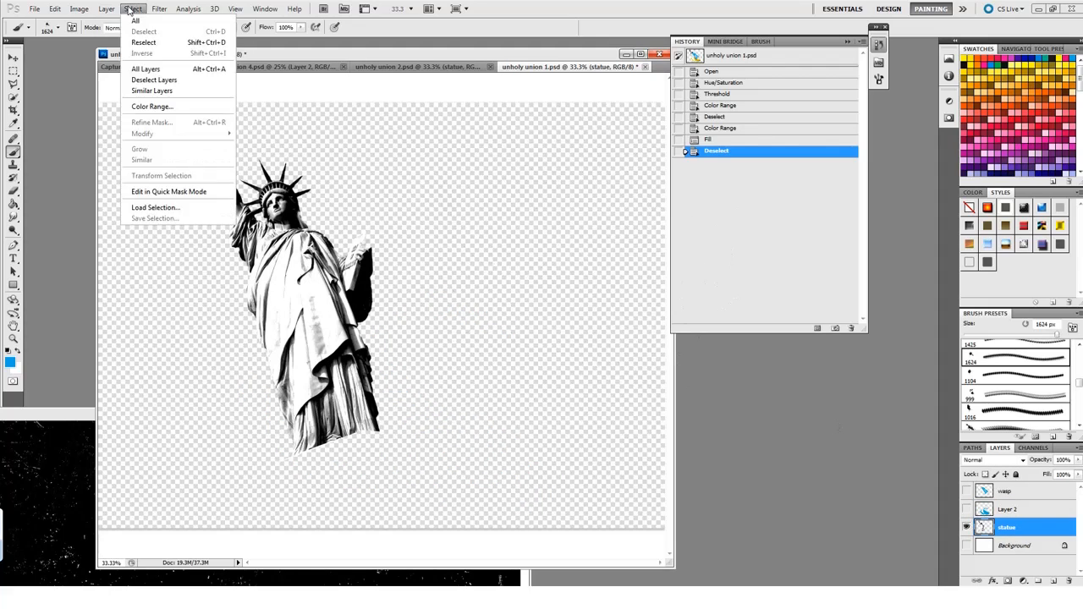
mouse_move(146, 37)
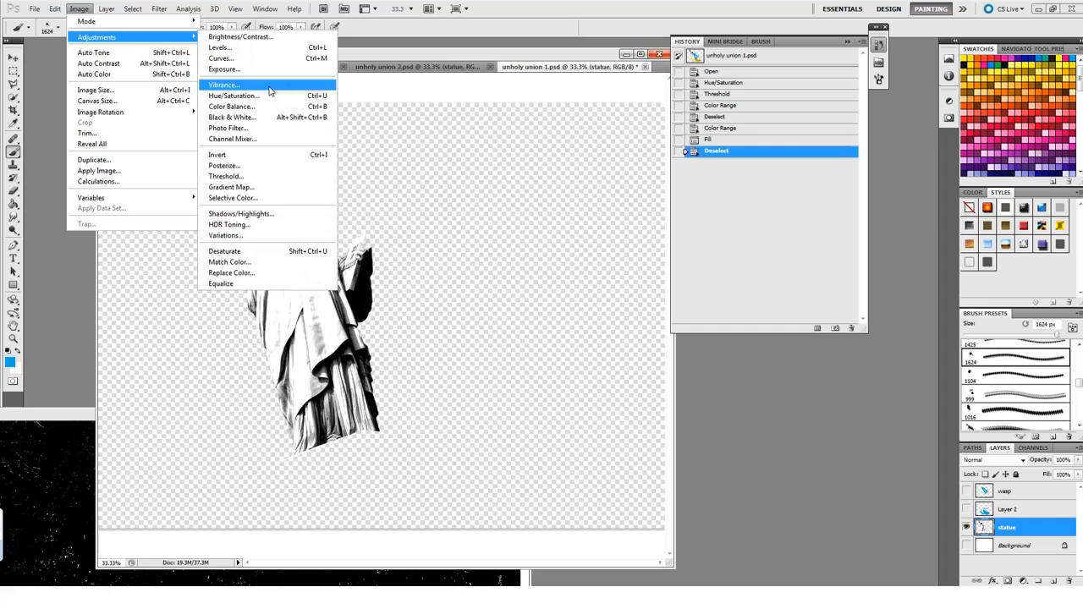
click(245, 105)
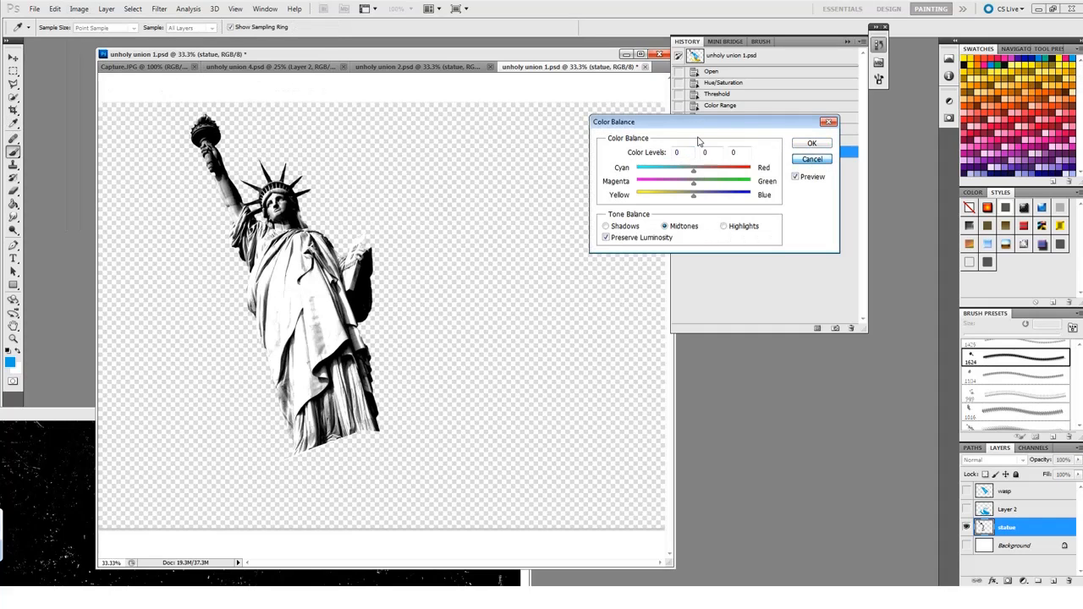
click(811, 160)
Step: Desaturate the statue layer
click(106, 8)
mouse_move(145, 39)
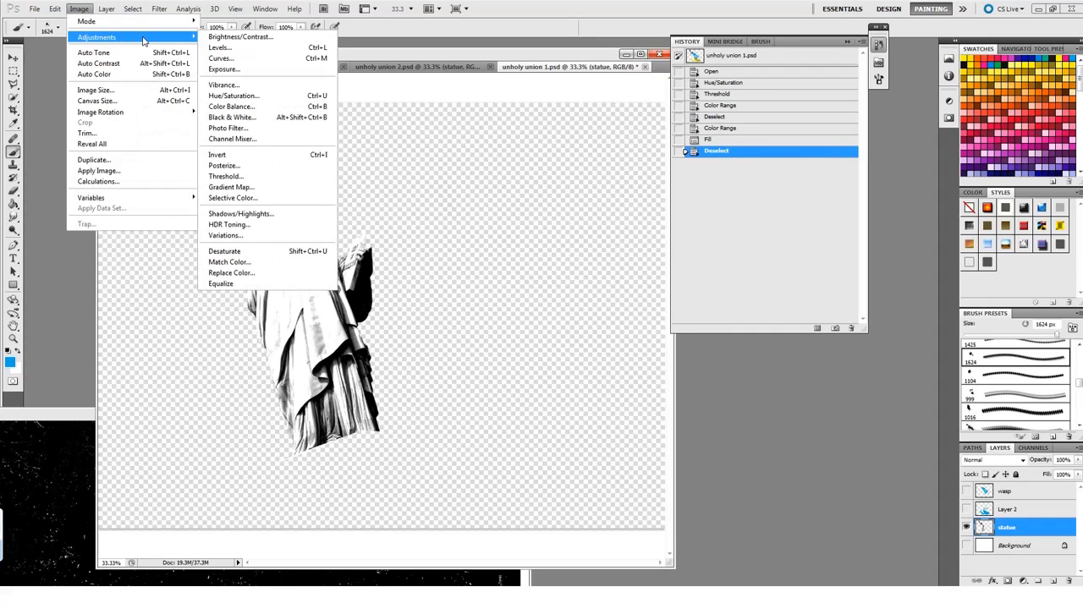
click(265, 252)
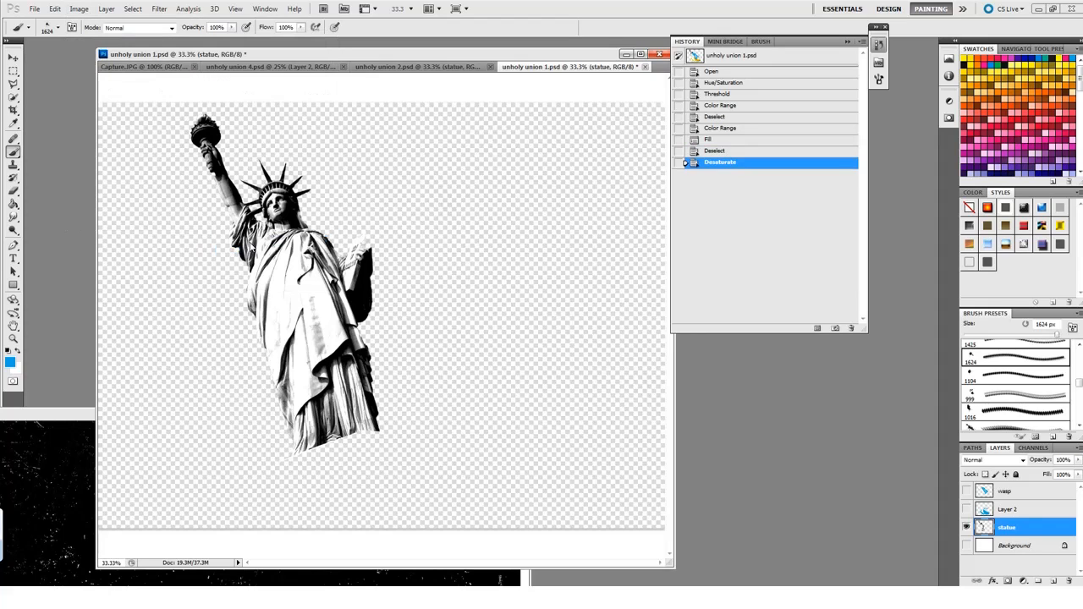
Step: Convert the statue to pure black and white with a Threshold level of 118
click(107, 11)
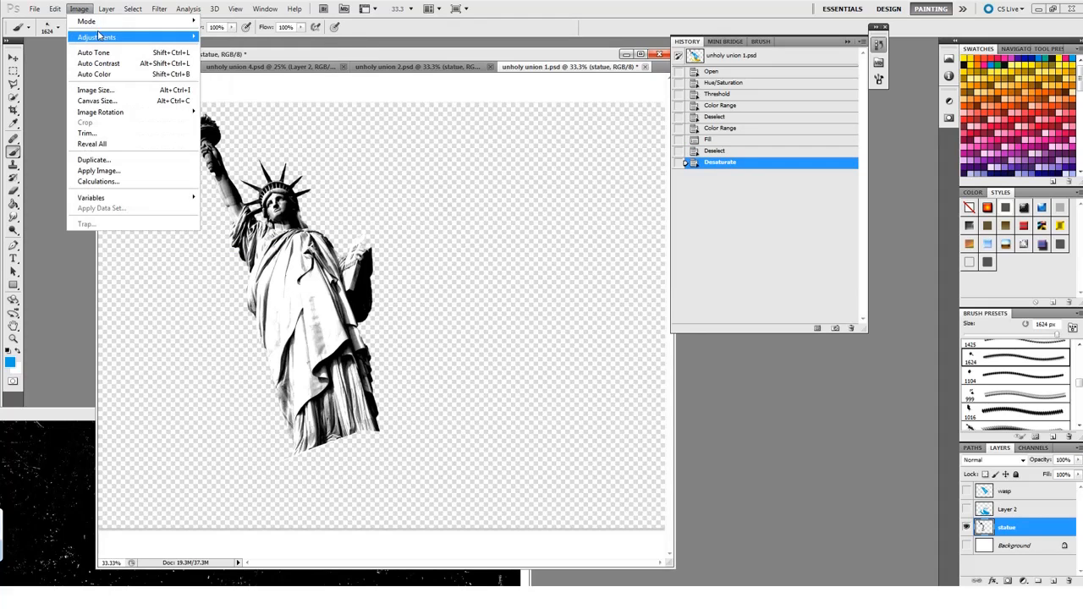
mouse_move(115, 37)
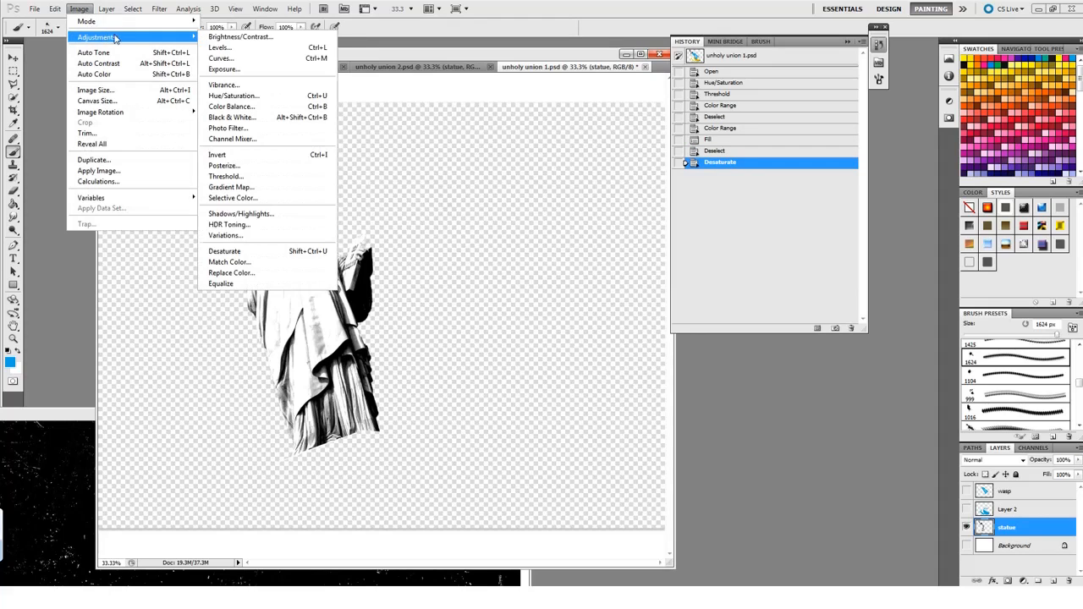
click(260, 177)
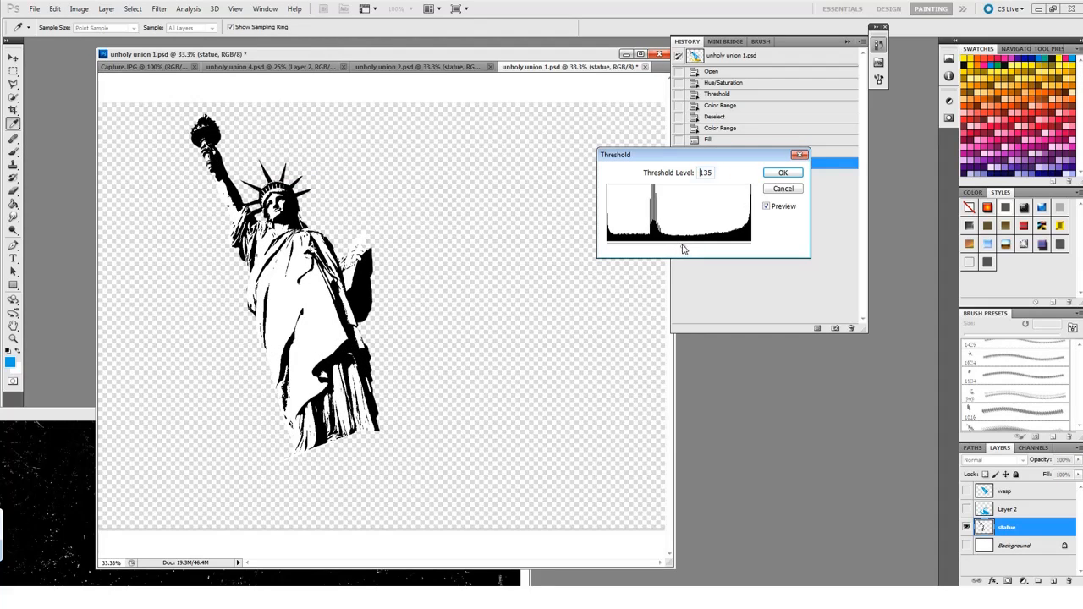
mouse_move(683, 249)
mouse_down()
mouse_move(693, 249)
mouse_move(675, 250)
mouse_up()
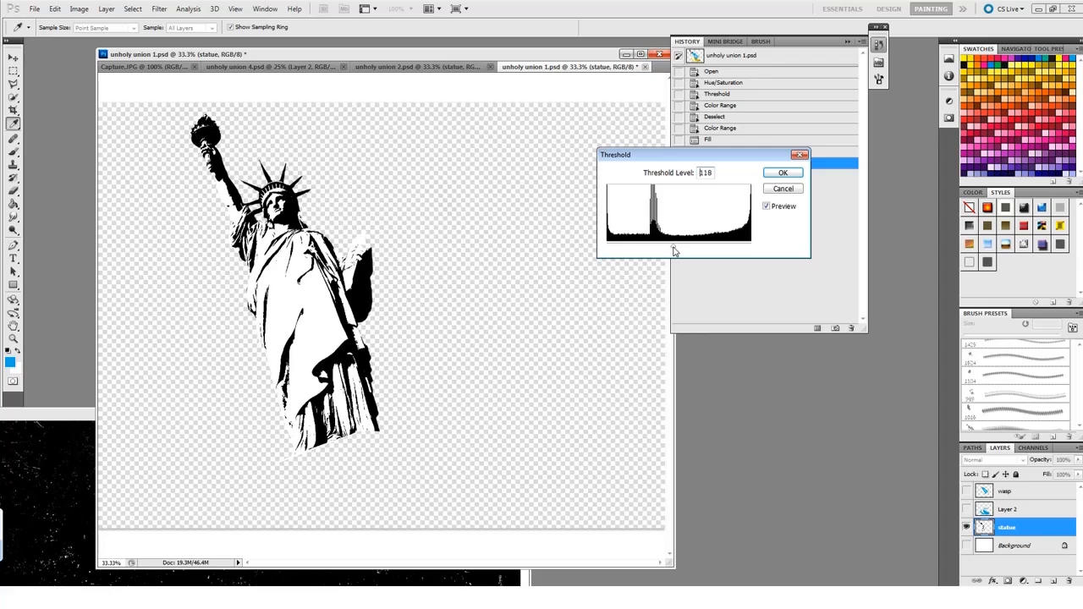
click(780, 174)
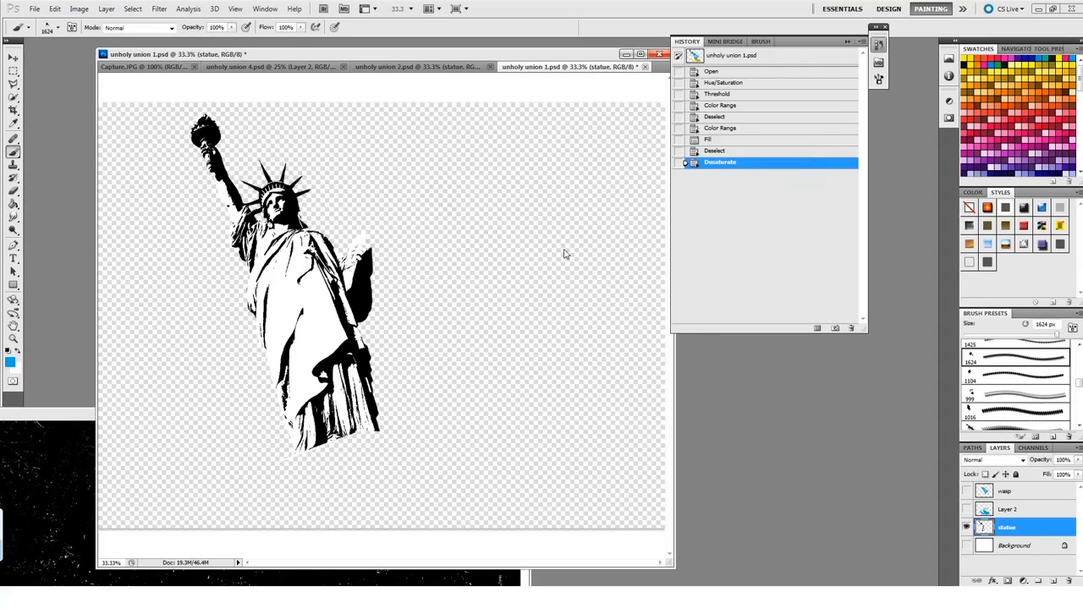
Step: Select the statue's white areas with Color Range by sampling its white robe at fuzziness 183
click(161, 14)
mouse_move(144, 16)
click(173, 105)
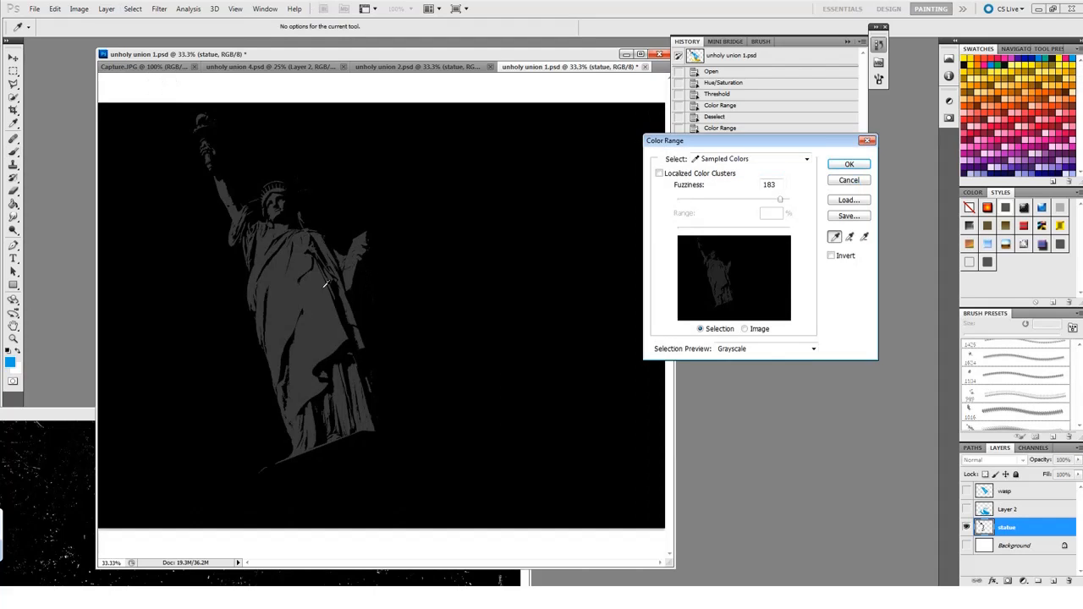
click(326, 284)
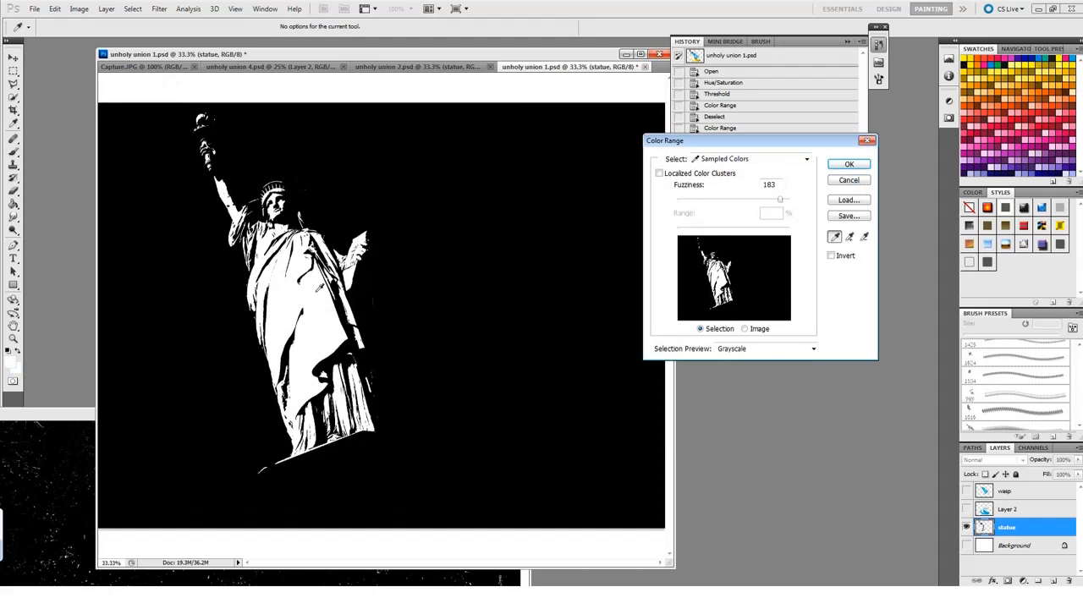
click(846, 166)
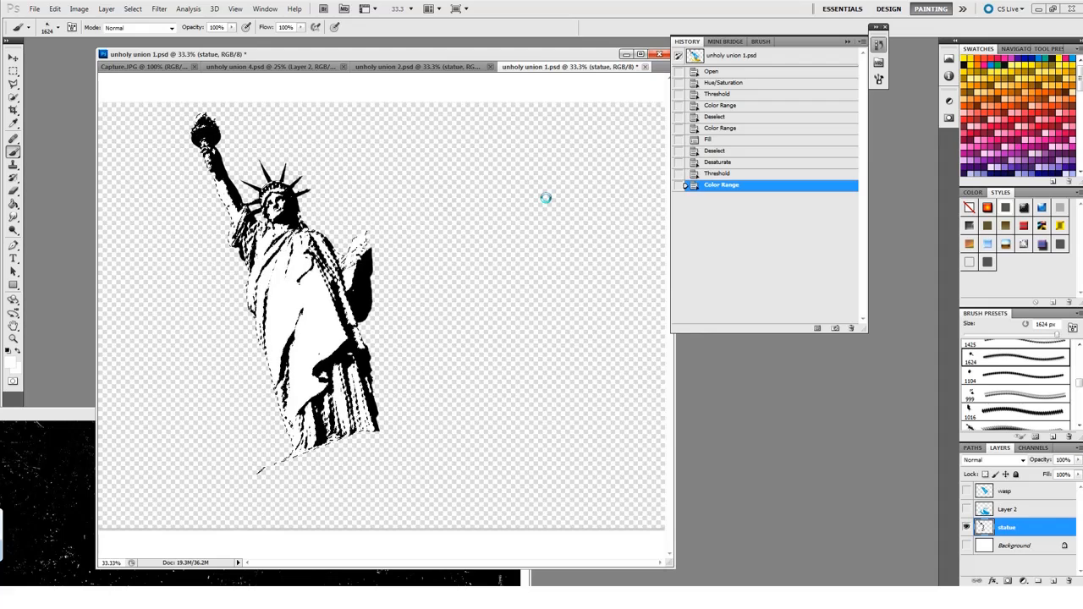
Step: Show the wasp layer to sample its blue as the foreground colour, and leave only the statue layer visible
click(966, 492)
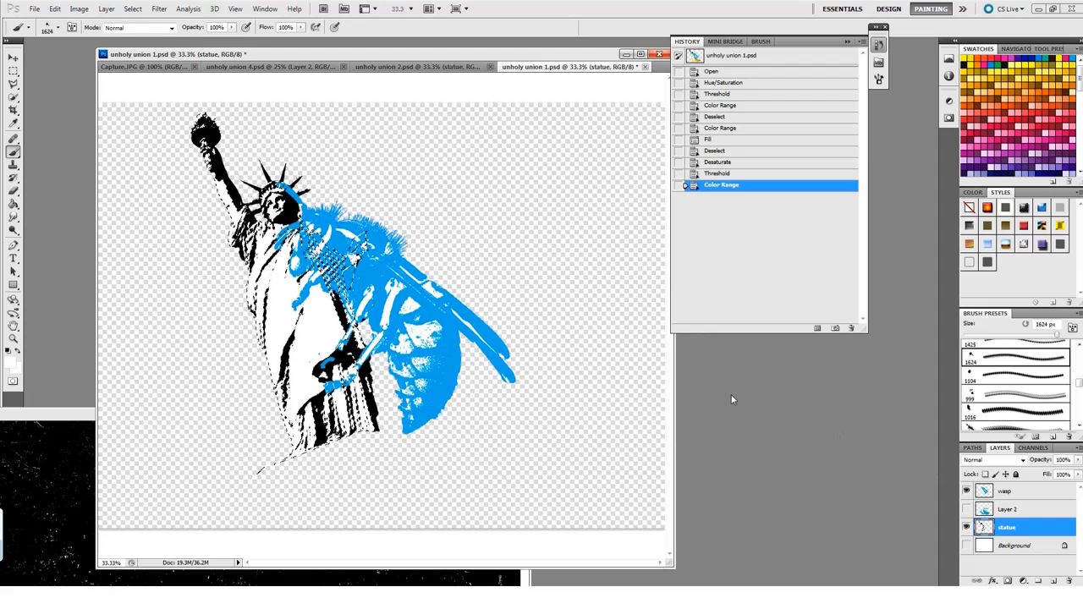
alt+click(488, 318)
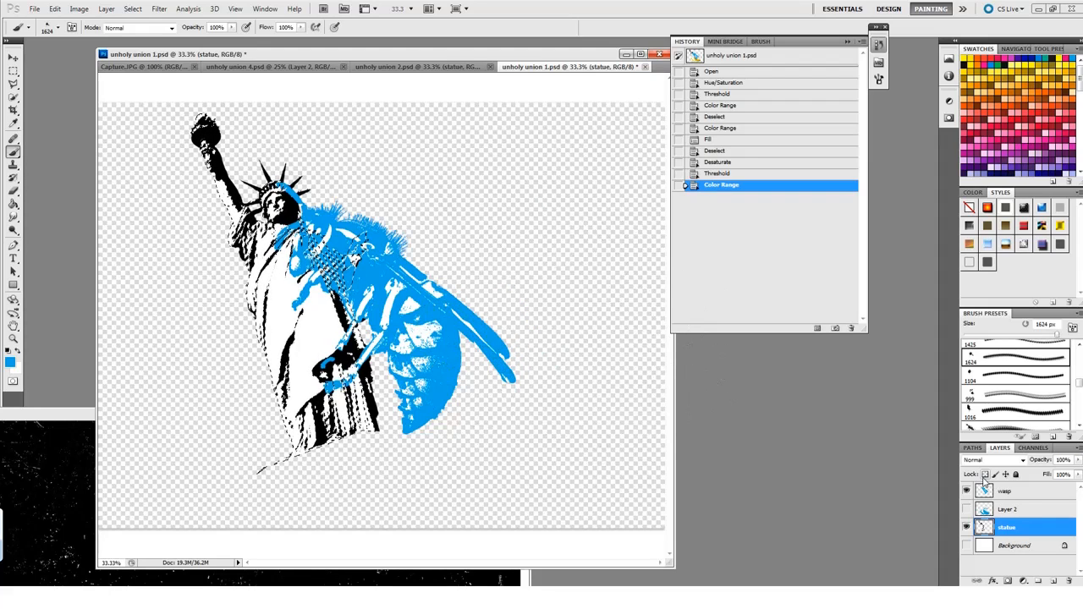
click(967, 528)
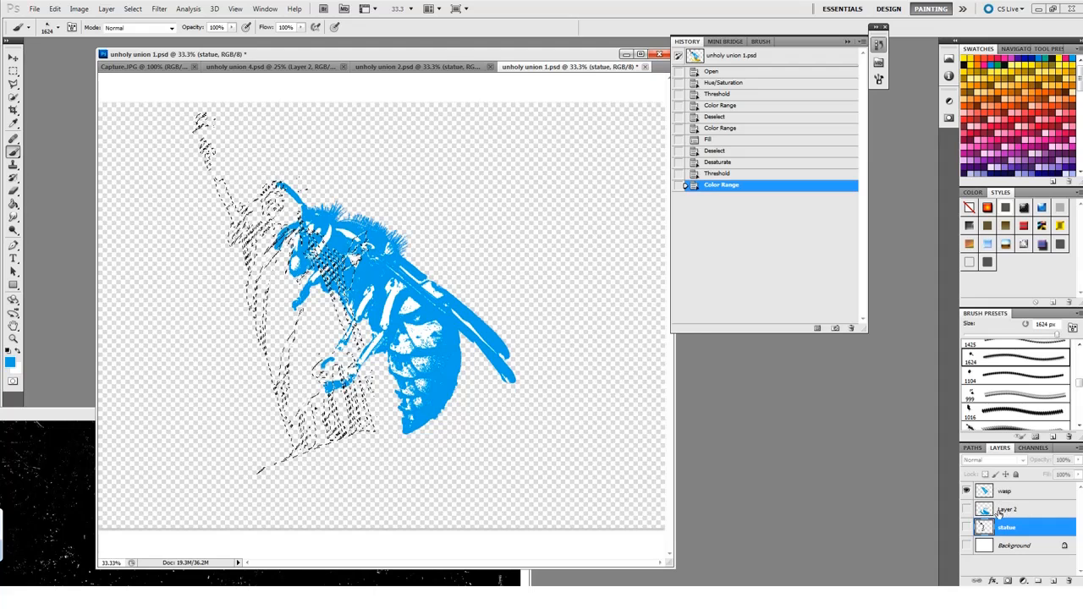
alt+click(967, 527)
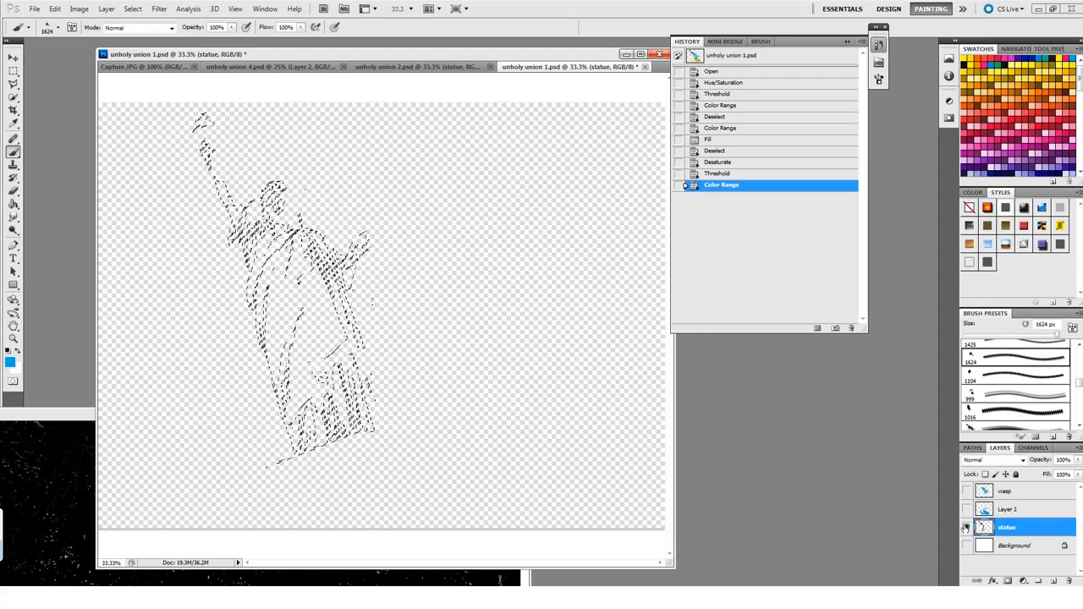
Step: Try filling the statue selection with the blue foreground colour at 100% opacity, and undo the fill
click(54, 8)
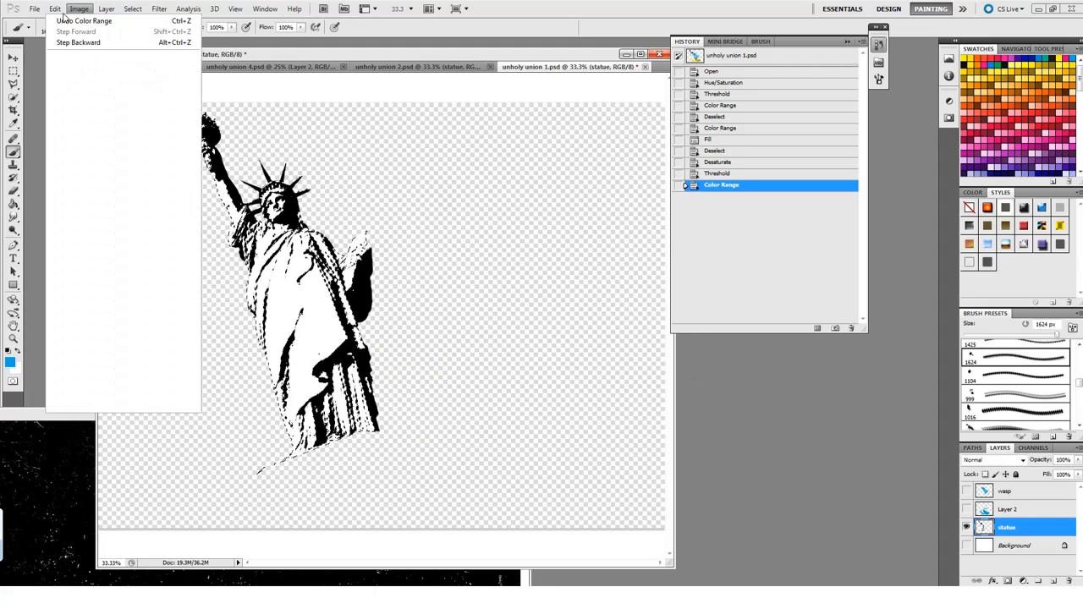
click(98, 170)
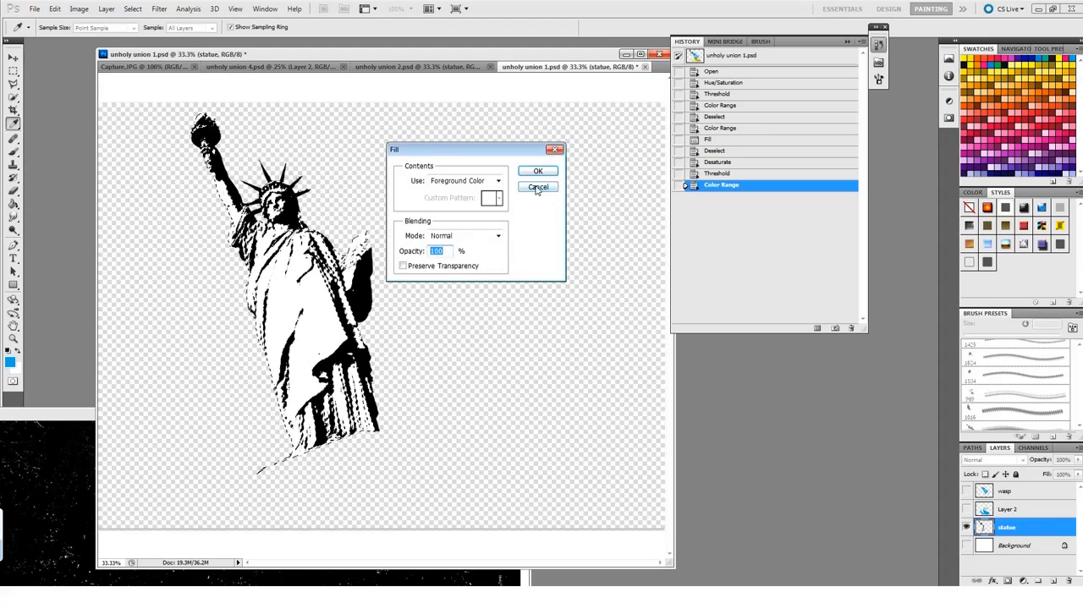
click(536, 174)
key(b)
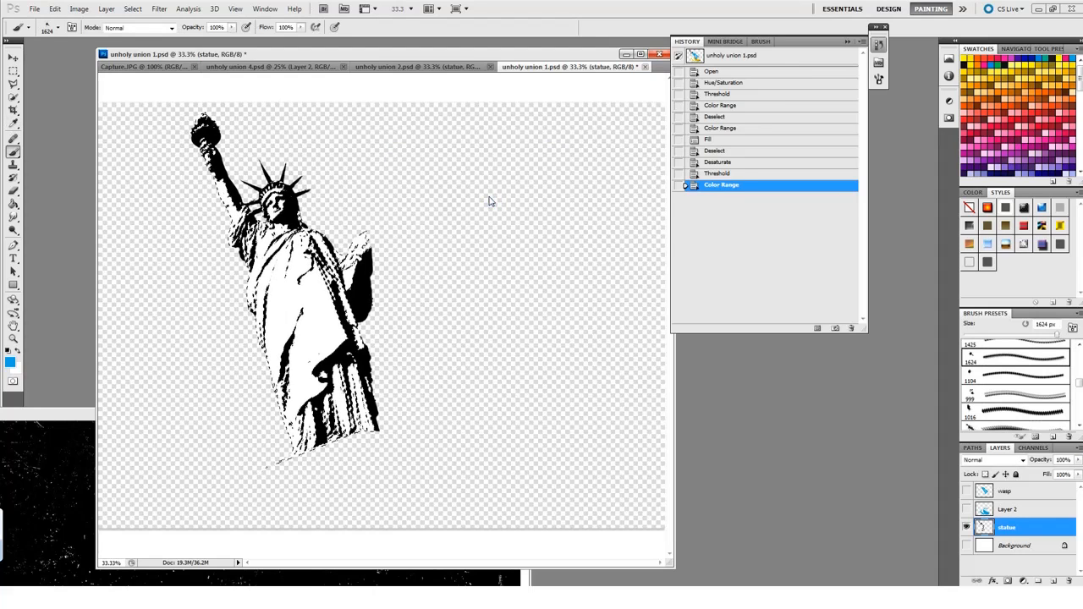
key(ctrl+z)
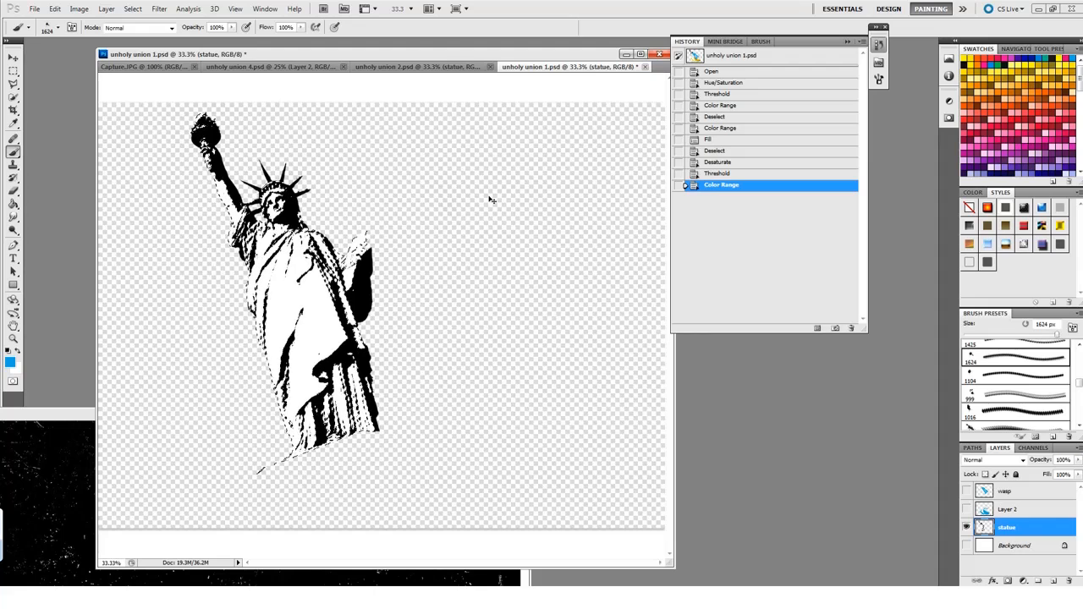
Step: Try inverting the statue selection, and deselect everything
key(ctrl+shift+i)
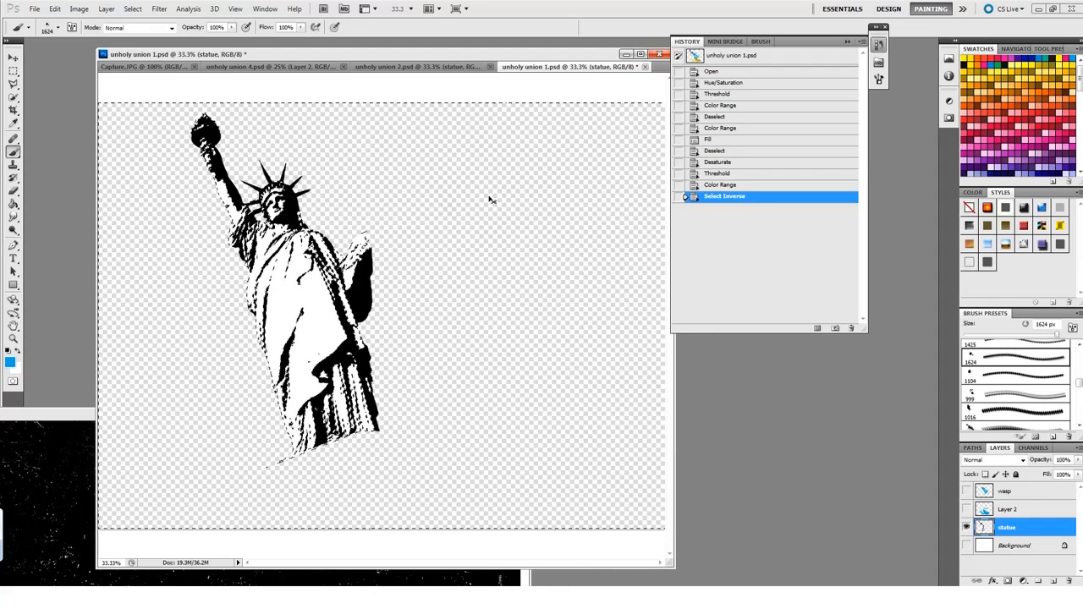
key(ctrl+d)
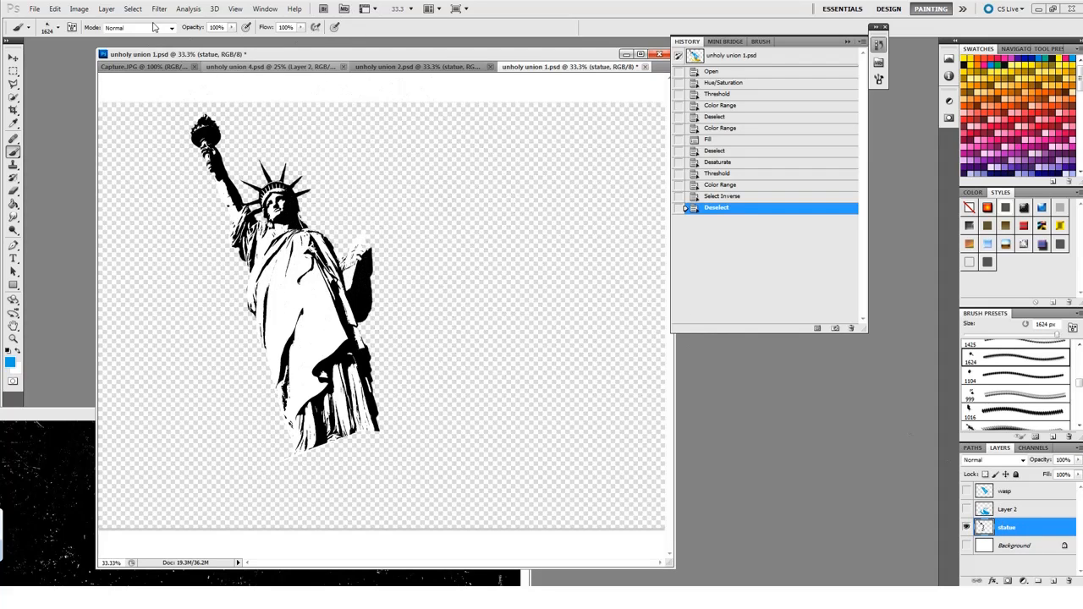
Step: Select the statue's black areas with Color Range by sampling black beside its face at fuzziness 183
click(106, 8)
mouse_move(133, 9)
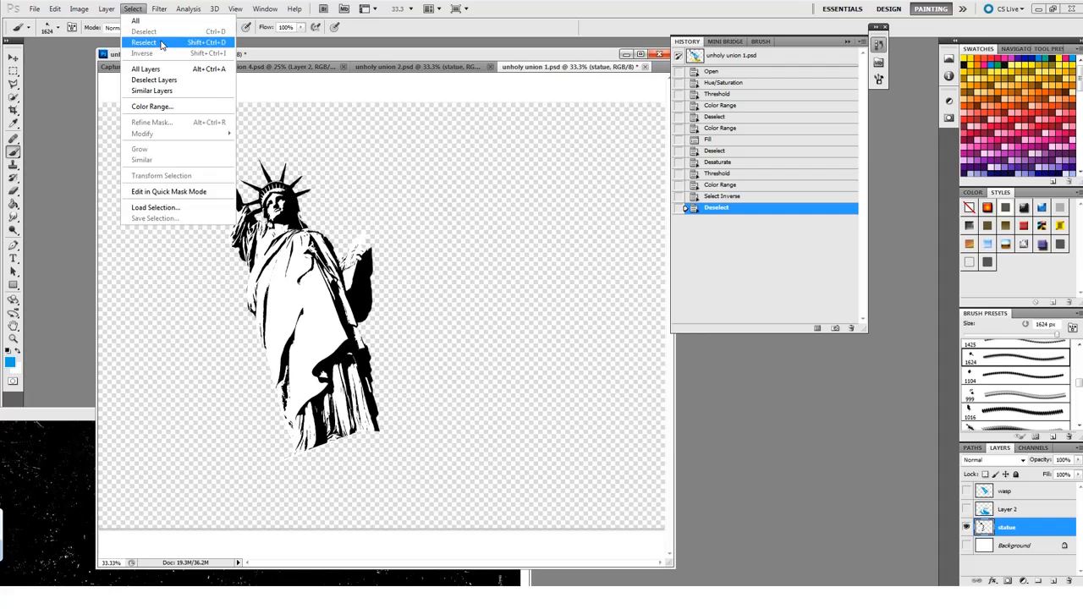
click(167, 110)
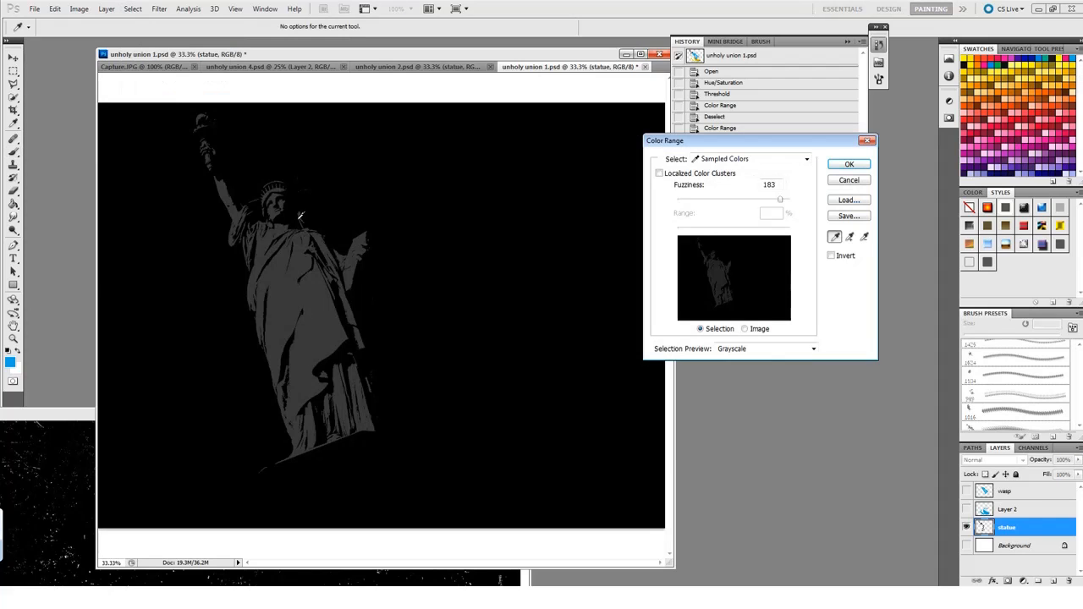
click(295, 205)
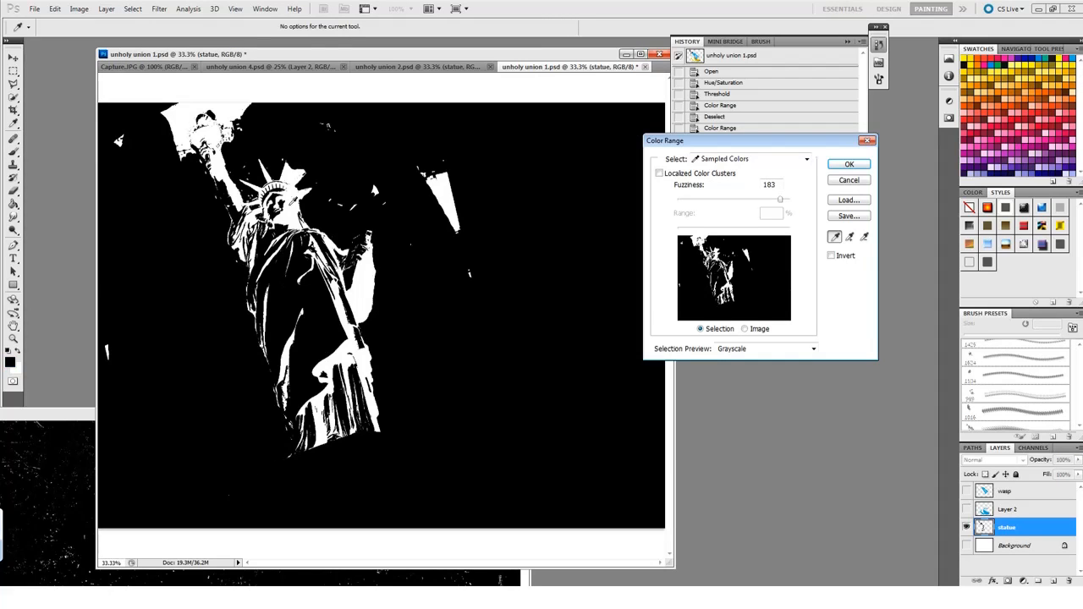
click(828, 166)
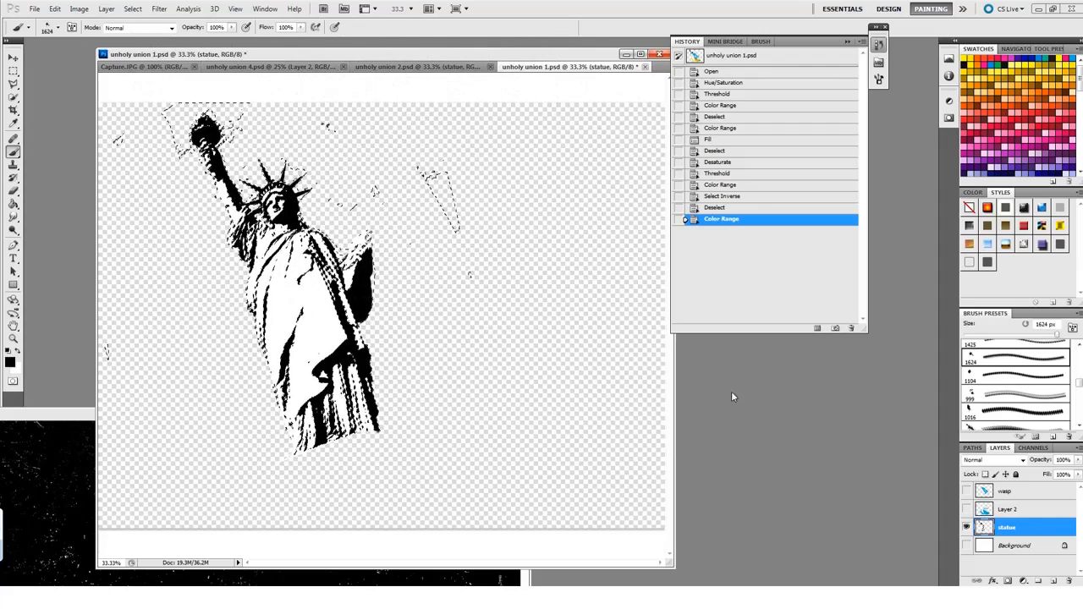
Step: Show the wasp layer to sample its blue as the foreground colour, and hide the wasp layer again
click(1007, 491)
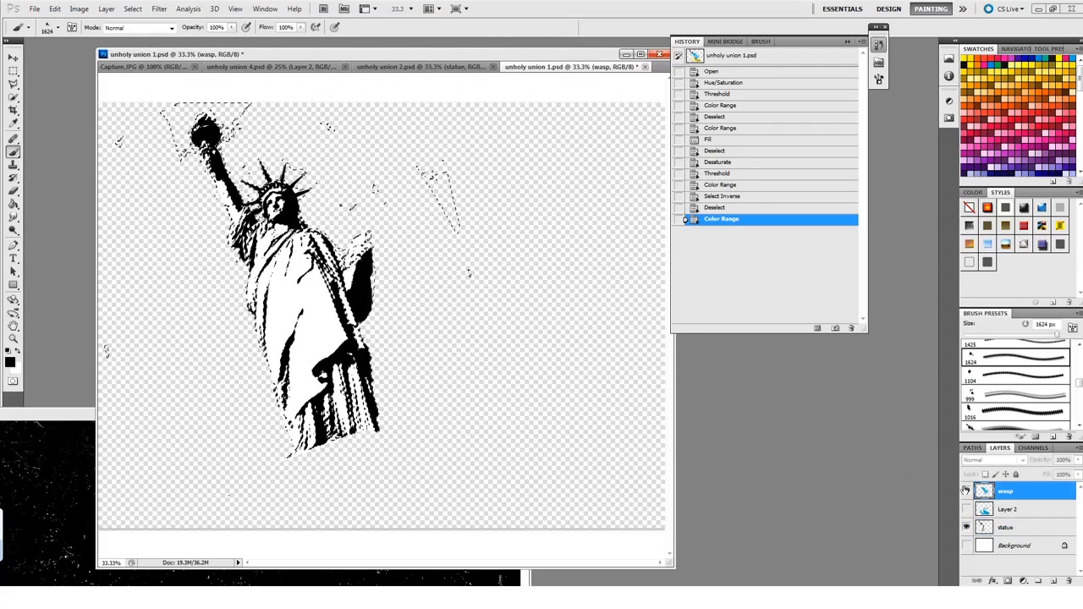
click(965, 491)
alt+click(447, 423)
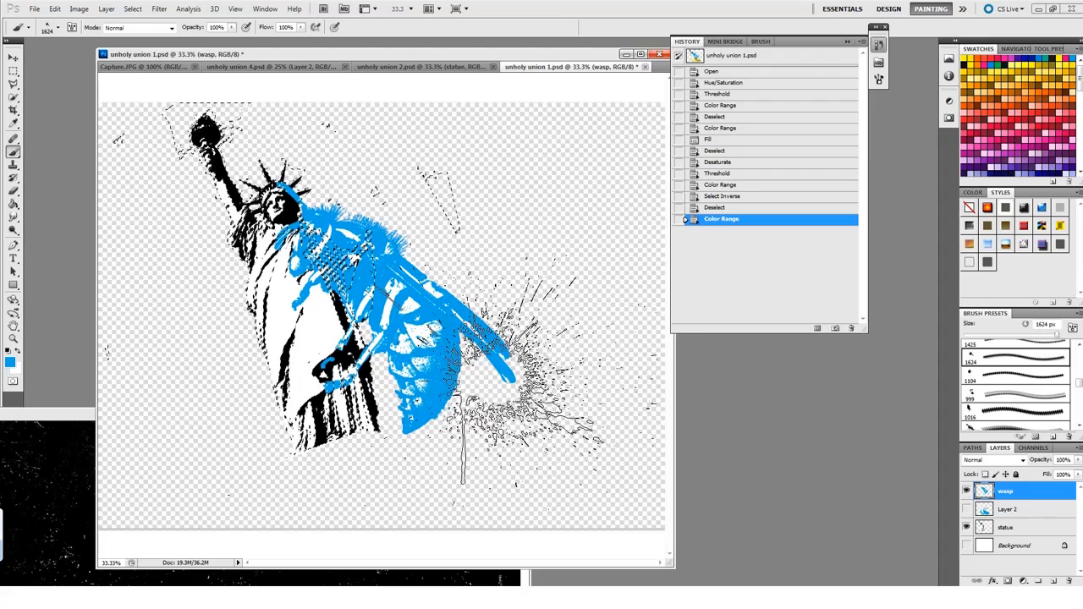
click(966, 491)
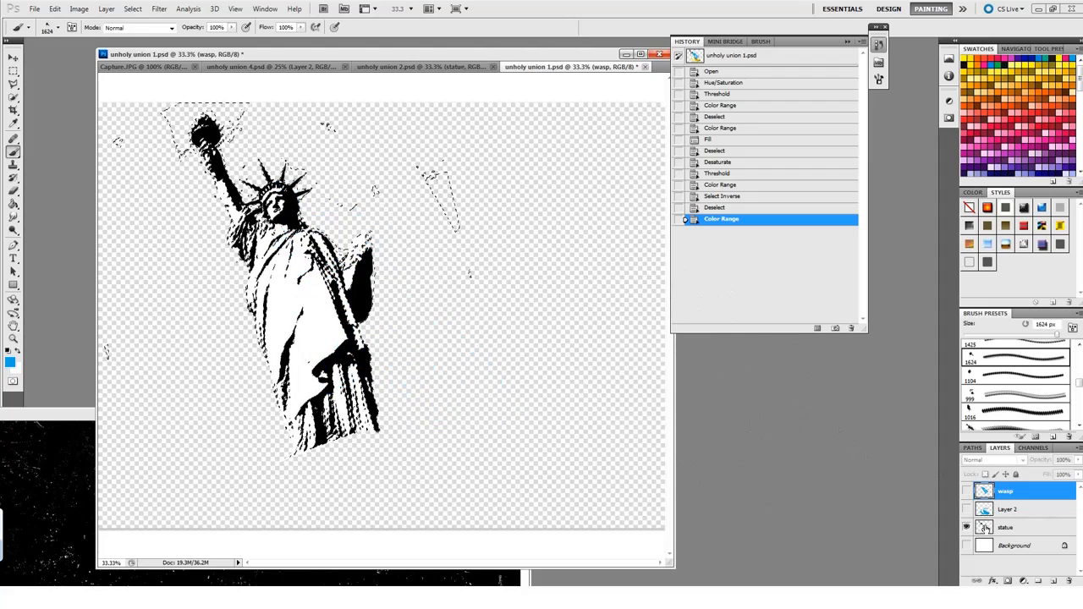
Step: Fill the selection on the statue layer with the blue foreground colour at 100% opacity, and deselect
click(985, 527)
click(78, 8)
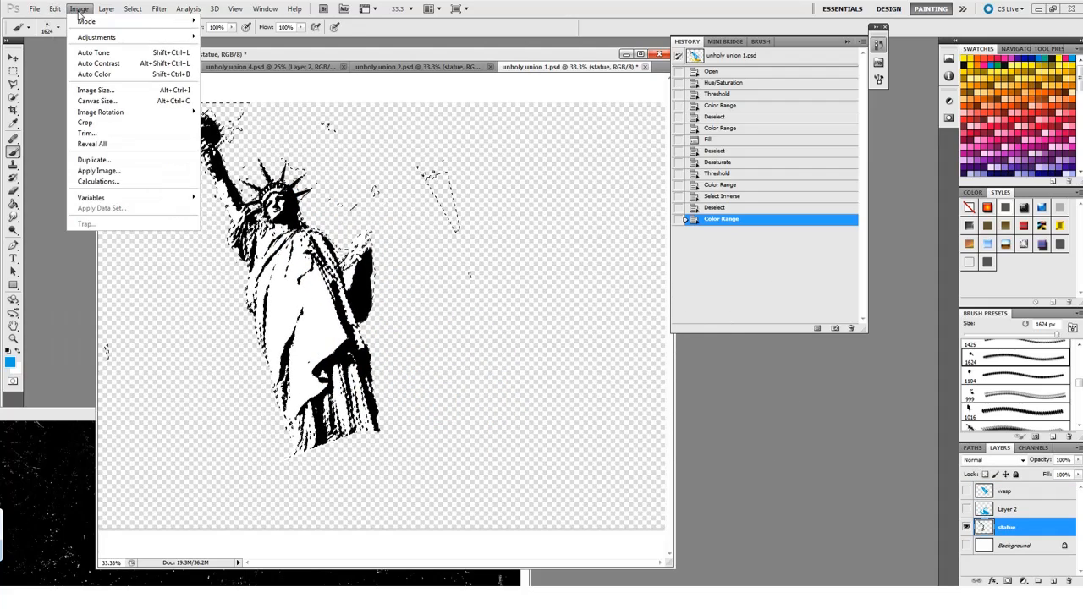
mouse_move(55, 10)
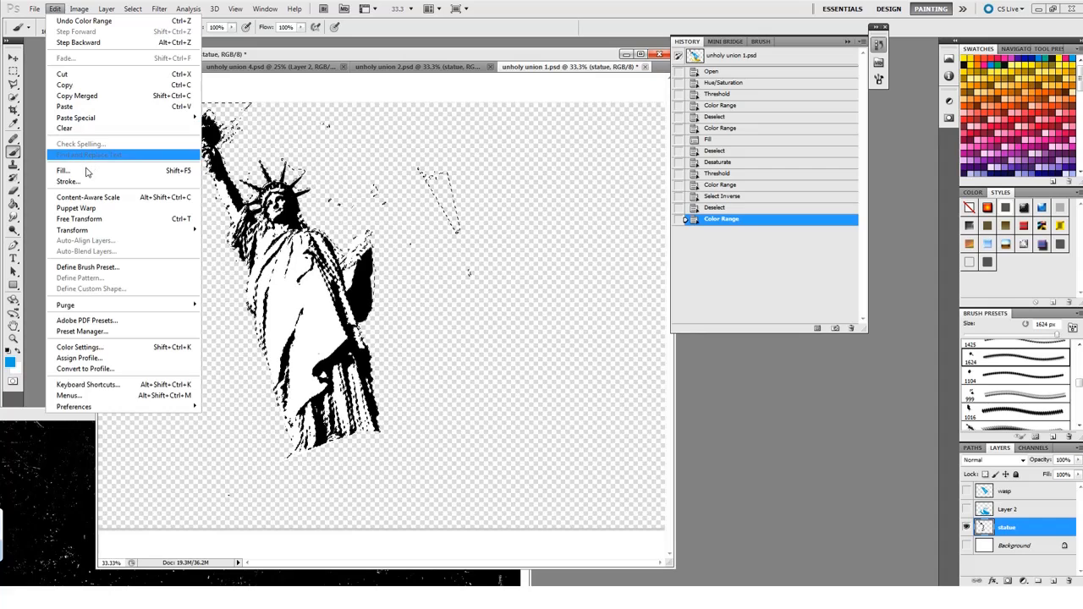
click(86, 171)
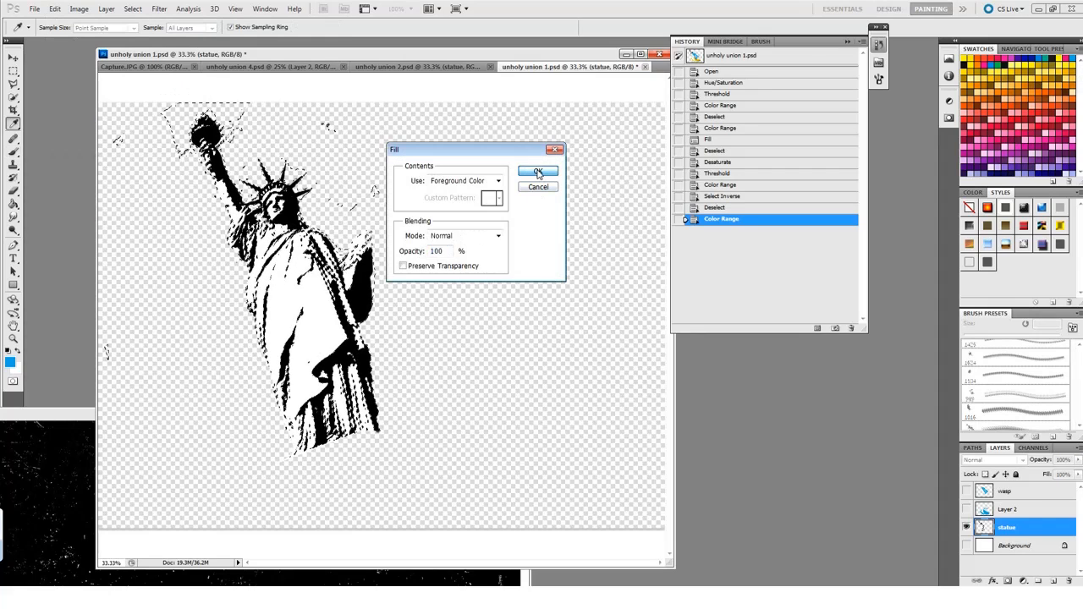
click(538, 173)
key(b)
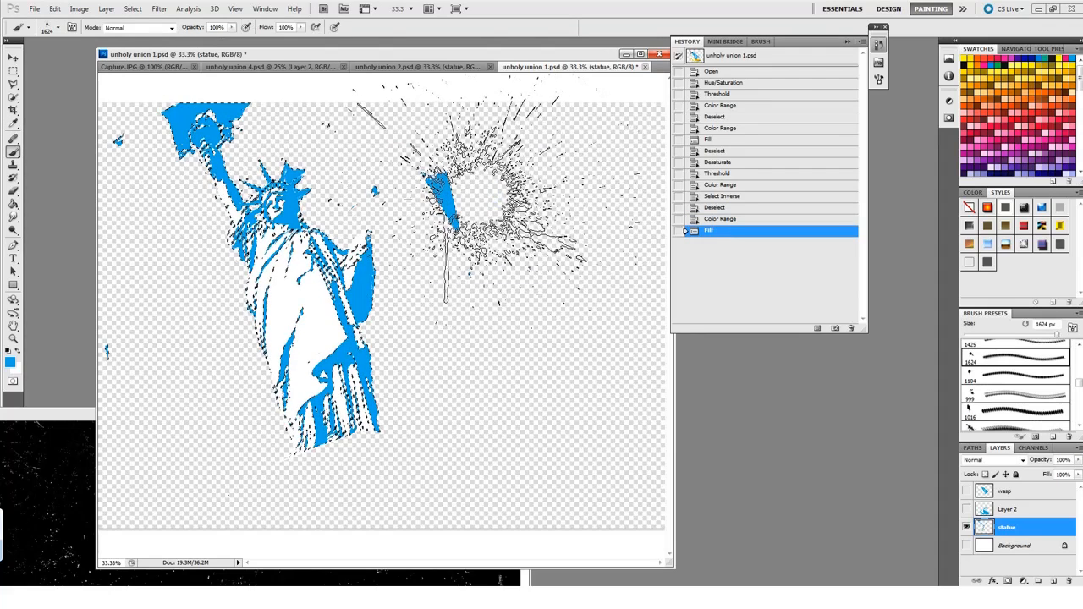
key(ctrl+d)
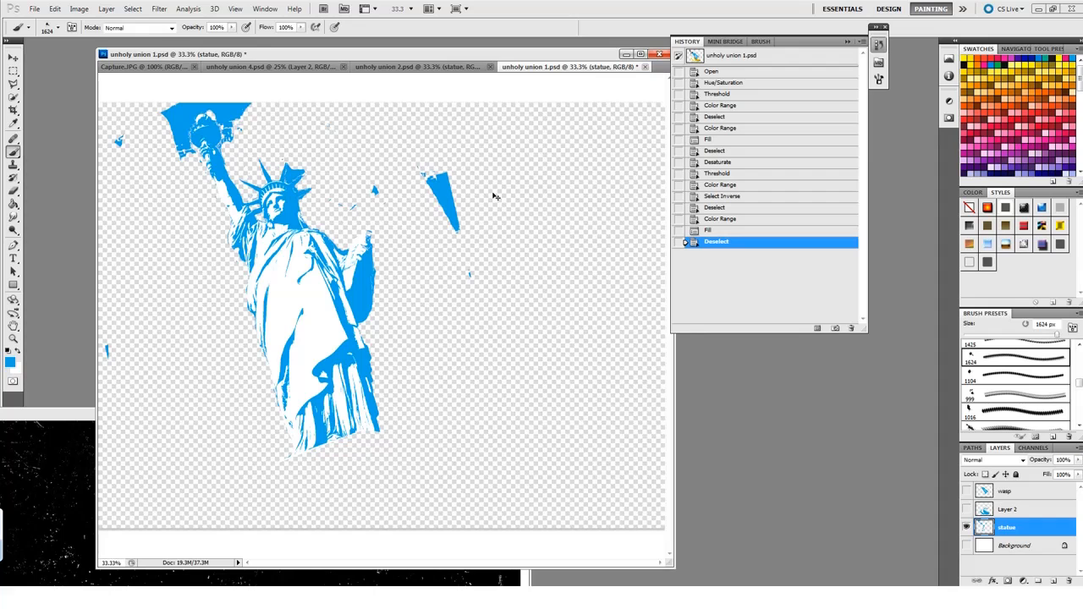
Step: Erase the stray blue patches around the statue and beside the torch with a 150 px eraser
key(e)
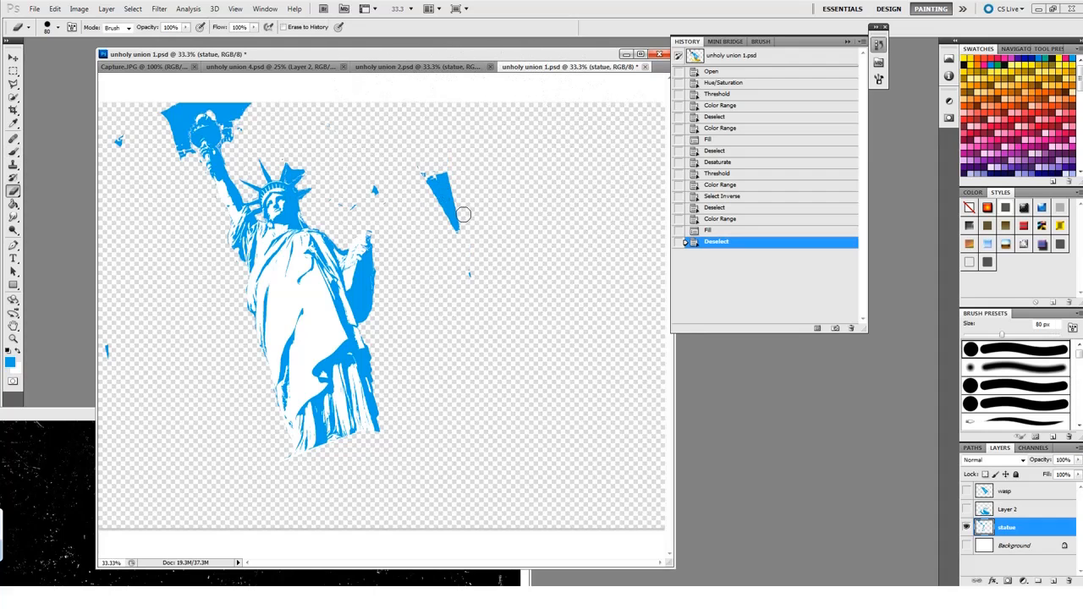
key(bracketleft)
key(bracketleft)
key(bracketleft)
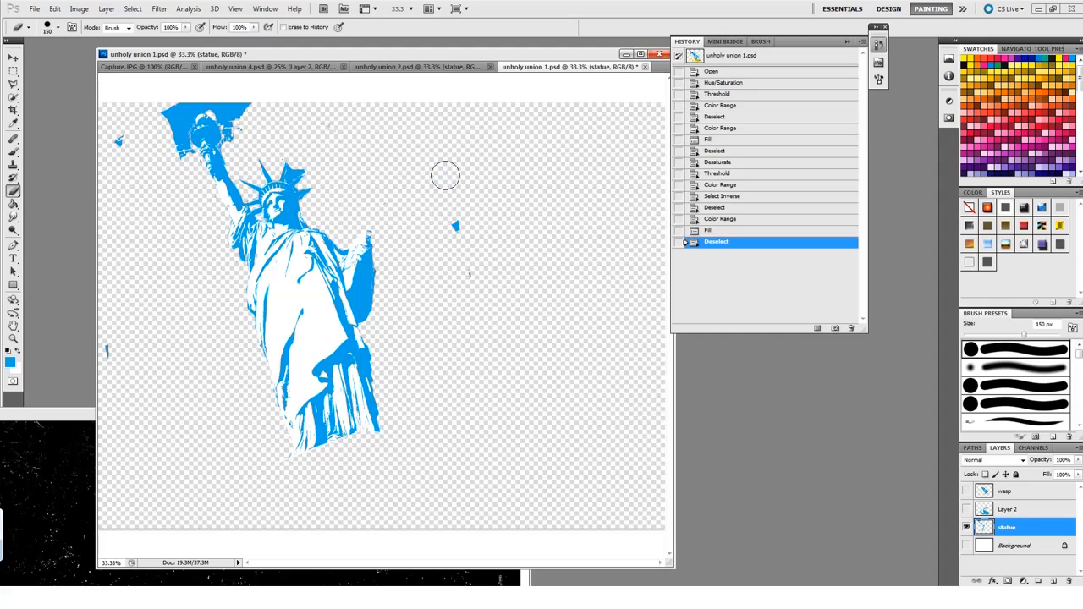
drag(462, 321, 435, 303)
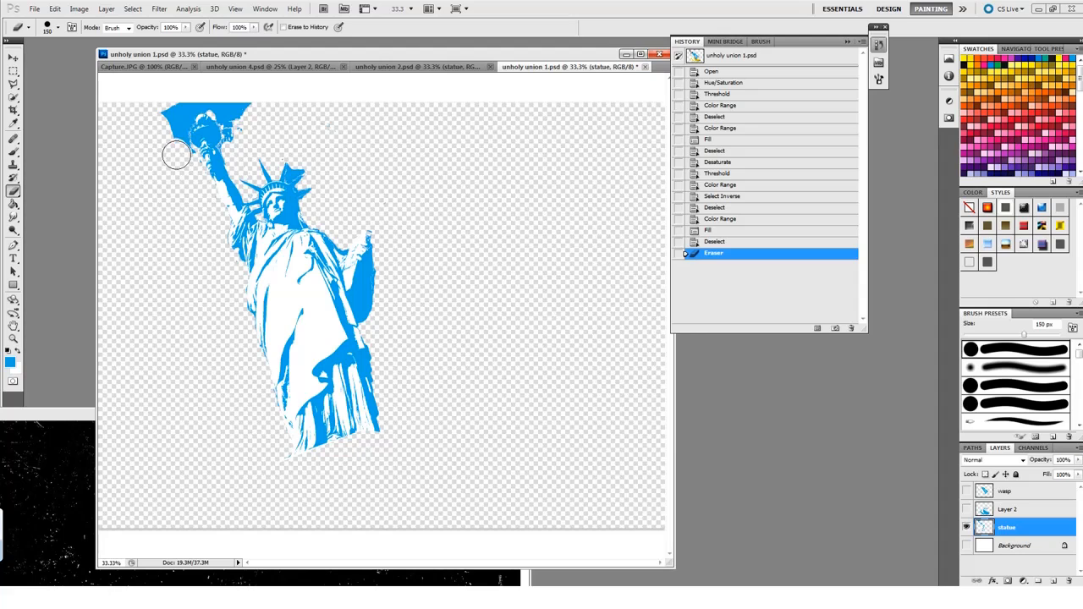
click(156, 103)
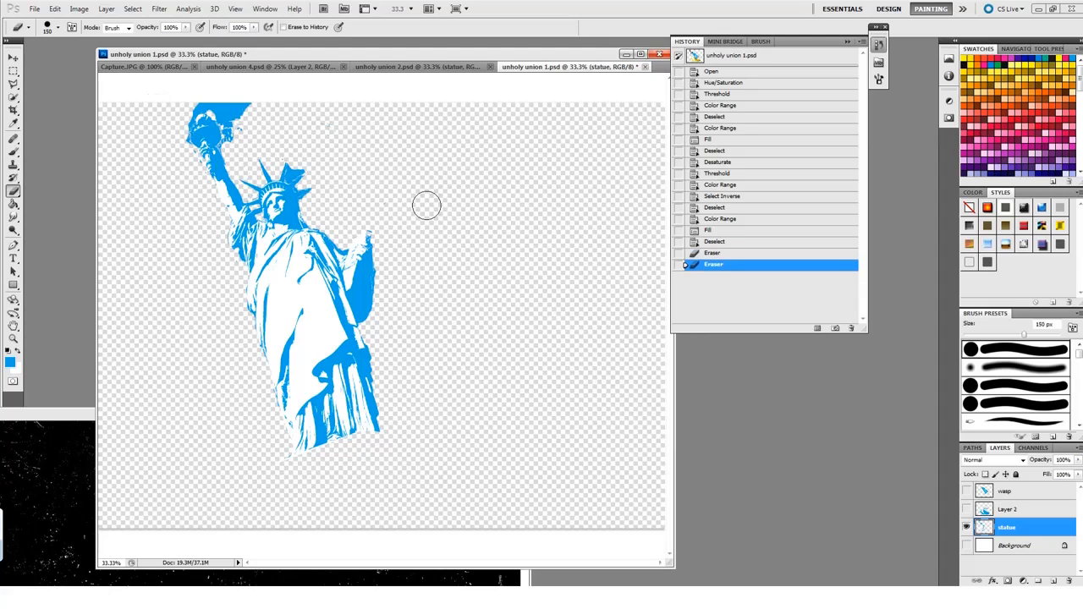
Step: Erase the excess blue between the crown's spikes on the torch-free side with a 15 px eraser
click(344, 189)
click(340, 188)
click(307, 178)
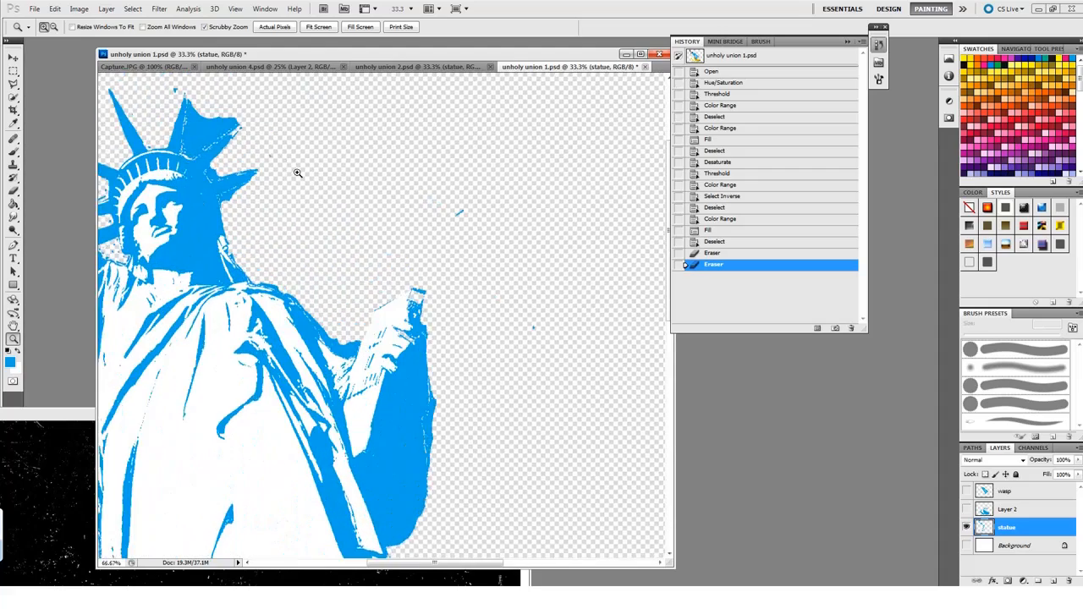
click(268, 166)
click(266, 167)
drag(307, 200, 513, 352)
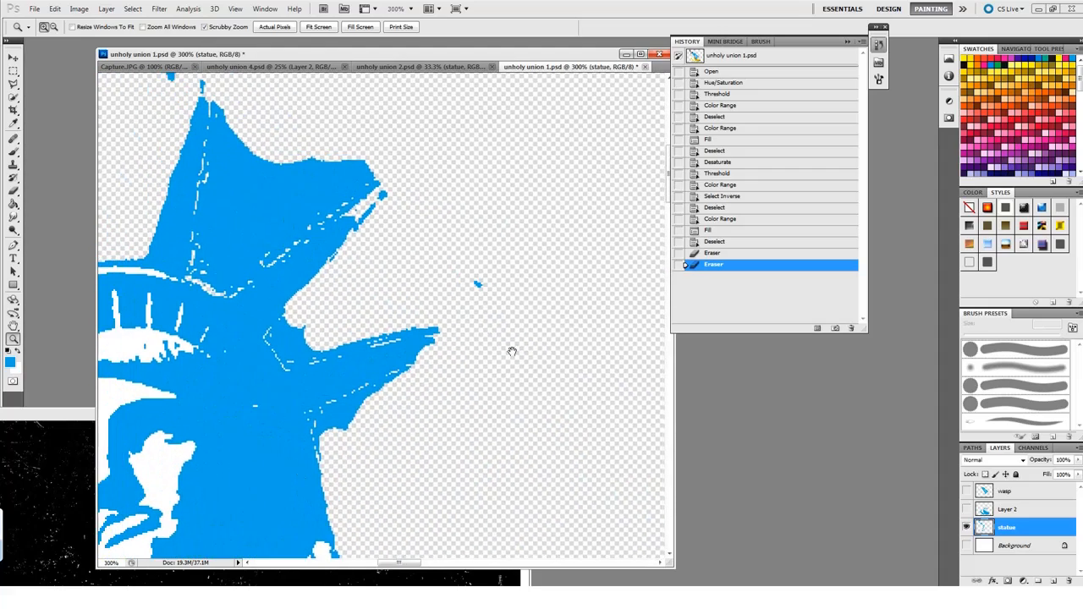
drag(454, 286, 541, 310)
key(e)
key(bracketleft)
key(bracketleft)
key(bracketleft)
key(bracketleft)
key(bracketleft)
key(bracketleft)
key(bracketleft)
key(bracketleft)
key(bracketleft)
key(bracketleft)
key(bracketleft)
key(bracketleft)
key(bracketleft)
key(bracketleft)
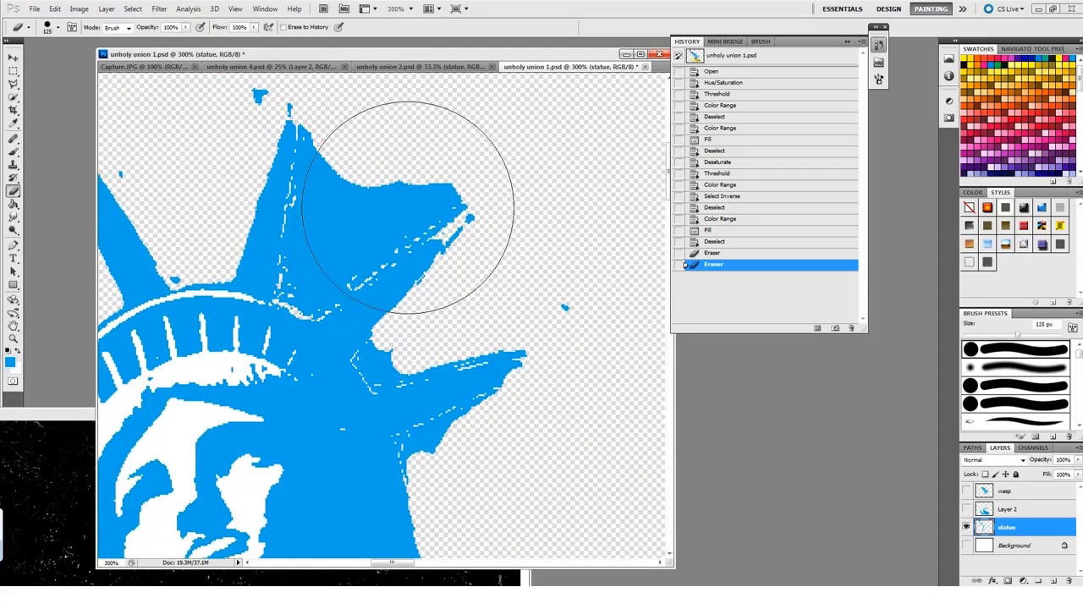
mouse_move(461, 188)
mouse_down()
mouse_move(334, 291)
mouse_move(304, 293)
mouse_move(303, 112)
mouse_move(324, 133)
mouse_move(330, 273)
mouse_move(377, 178)
mouse_move(350, 193)
mouse_move(373, 160)
mouse_move(351, 230)
mouse_move(363, 228)
mouse_move(342, 250)
mouse_move(407, 235)
mouse_move(538, 327)
mouse_up()
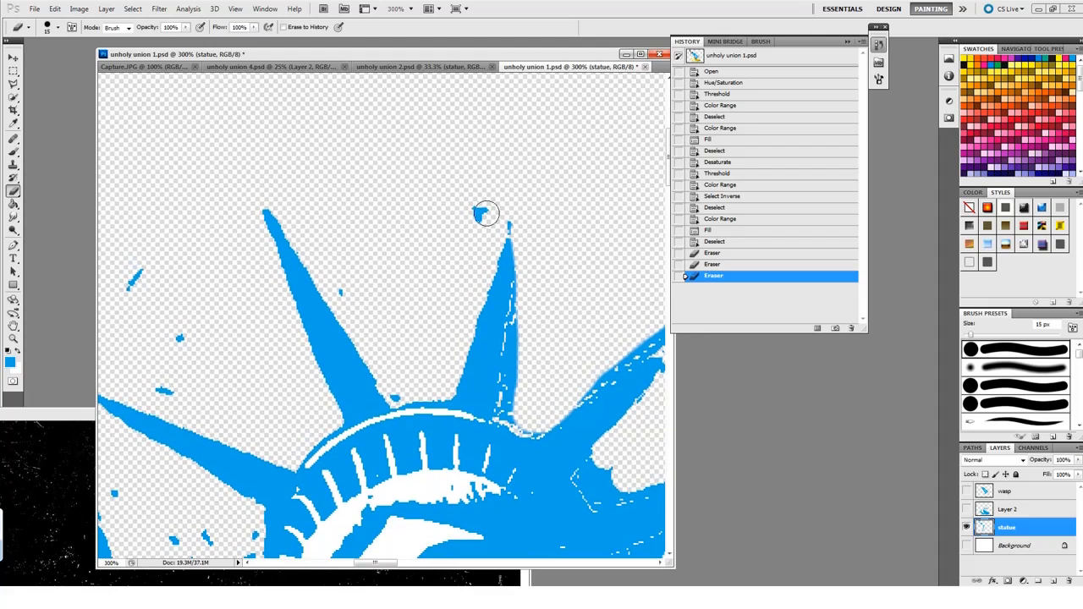
Step: Erase the blue specks around the remaining crown spikes and along the raised arm with the 15 px eraser
mouse_move(487, 213)
mouse_down()
mouse_move(359, 269)
mouse_move(346, 291)
mouse_move(539, 198)
mouse_up()
drag(345, 191, 341, 194)
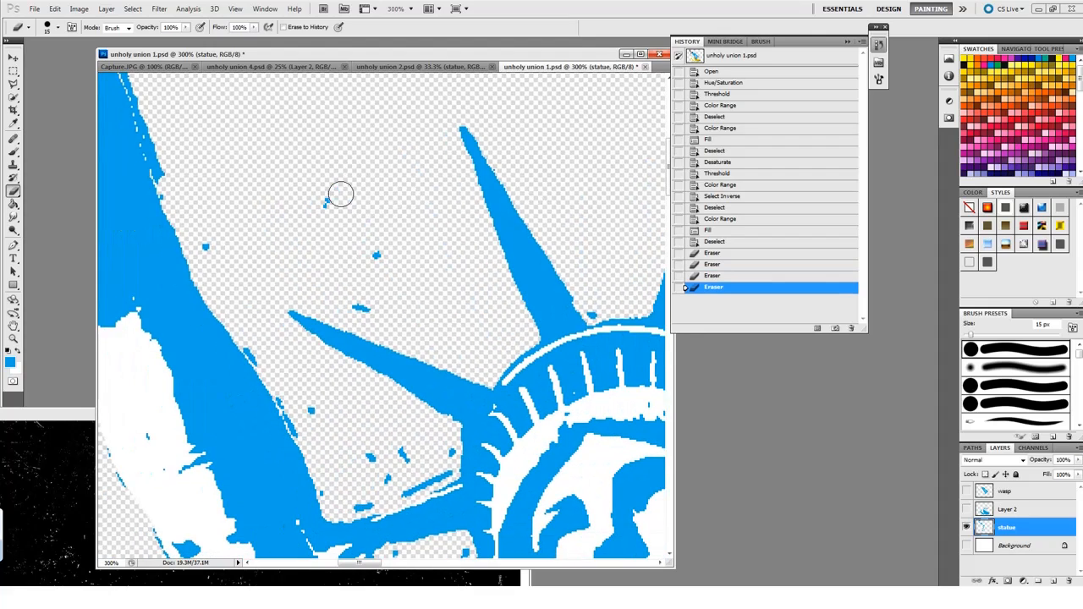
drag(387, 310, 391, 311)
mouse_move(464, 327)
mouse_down()
mouse_move(559, 124)
mouse_move(508, 228)
mouse_move(555, 330)
mouse_move(398, 246)
mouse_move(416, 271)
mouse_up()
drag(383, 313, 362, 260)
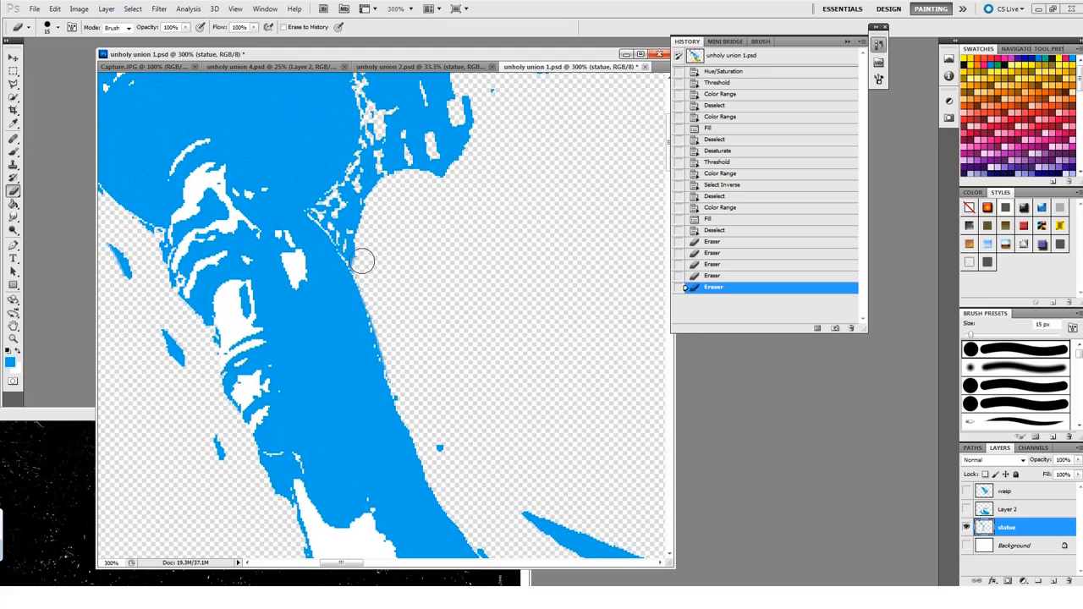
Step: Erase the blue background above and around the torch, enlarging the eraser from 15 to 60 px for the big areas
mouse_move(380, 210)
mouse_down()
mouse_move(466, 163)
mouse_move(494, 293)
mouse_move(535, 386)
mouse_move(521, 386)
mouse_move(506, 362)
mouse_move(496, 381)
mouse_move(465, 382)
mouse_move(464, 331)
mouse_move(436, 293)
mouse_move(475, 256)
mouse_move(504, 251)
mouse_move(501, 354)
mouse_move(537, 333)
mouse_move(601, 234)
mouse_move(572, 221)
mouse_move(562, 290)
mouse_move(609, 280)
mouse_move(588, 313)
mouse_move(562, 234)
mouse_move(534, 332)
mouse_up()
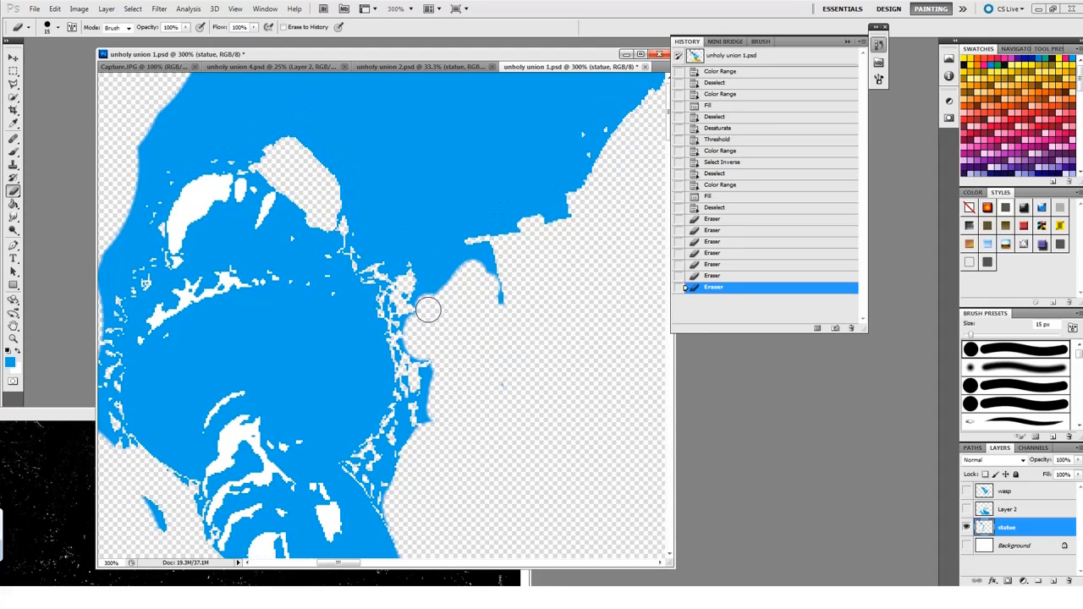
mouse_move(428, 310)
mouse_down()
mouse_move(409, 273)
mouse_move(373, 250)
mouse_move(311, 176)
mouse_move(210, 114)
mouse_move(169, 123)
mouse_move(110, 223)
mouse_move(206, 128)
mouse_move(145, 147)
mouse_move(123, 193)
mouse_move(173, 143)
mouse_move(252, 146)
mouse_move(157, 166)
mouse_move(244, 152)
mouse_move(149, 200)
mouse_move(123, 255)
mouse_move(109, 257)
mouse_move(95, 319)
mouse_up()
drag(195, 237, 288, 141)
mouse_move(264, 436)
mouse_down()
mouse_move(248, 412)
mouse_move(286, 508)
mouse_move(314, 521)
mouse_up()
mouse_move(548, 379)
mouse_down()
mouse_move(508, 259)
mouse_move(448, 330)
mouse_move(413, 431)
mouse_up()
mouse_move(476, 247)
mouse_down()
mouse_move(471, 283)
mouse_move(423, 314)
mouse_move(414, 291)
mouse_move(368, 294)
mouse_move(288, 201)
mouse_move(392, 242)
mouse_up()
key(bracketright)
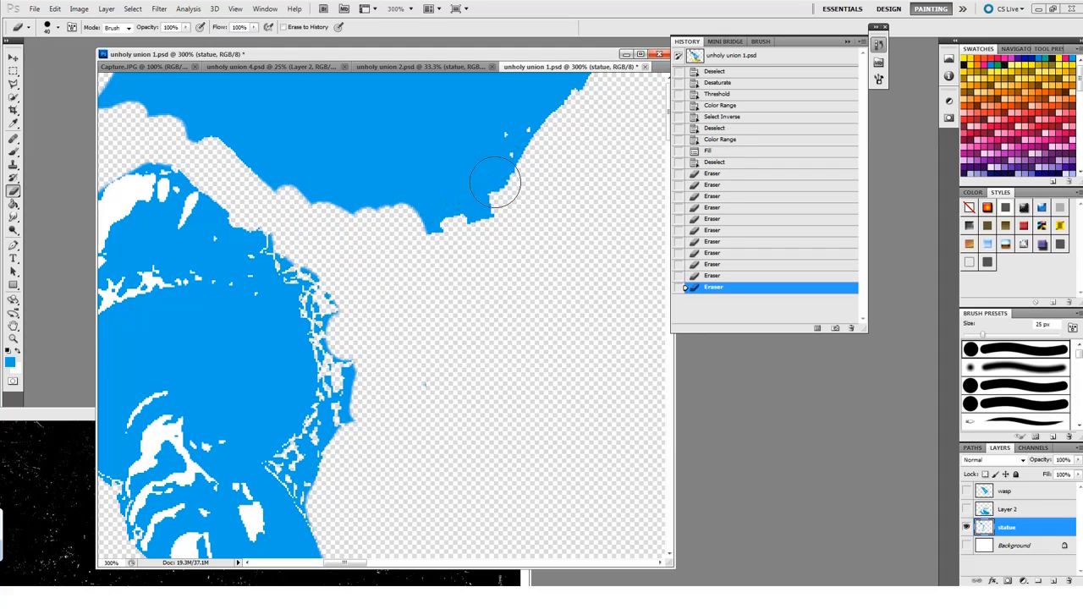
key(bracketright)
key(bracketright)
mouse_move(495, 182)
mouse_down()
mouse_move(560, 98)
mouse_move(448, 109)
mouse_move(465, 216)
mouse_move(379, 165)
mouse_move(299, 169)
mouse_move(161, 83)
mouse_move(100, 76)
mouse_move(441, 75)
mouse_move(382, 116)
mouse_up()
Step: Erase the leftover blue flap on the outer side of the torch with the 60 px eraser
key(z)
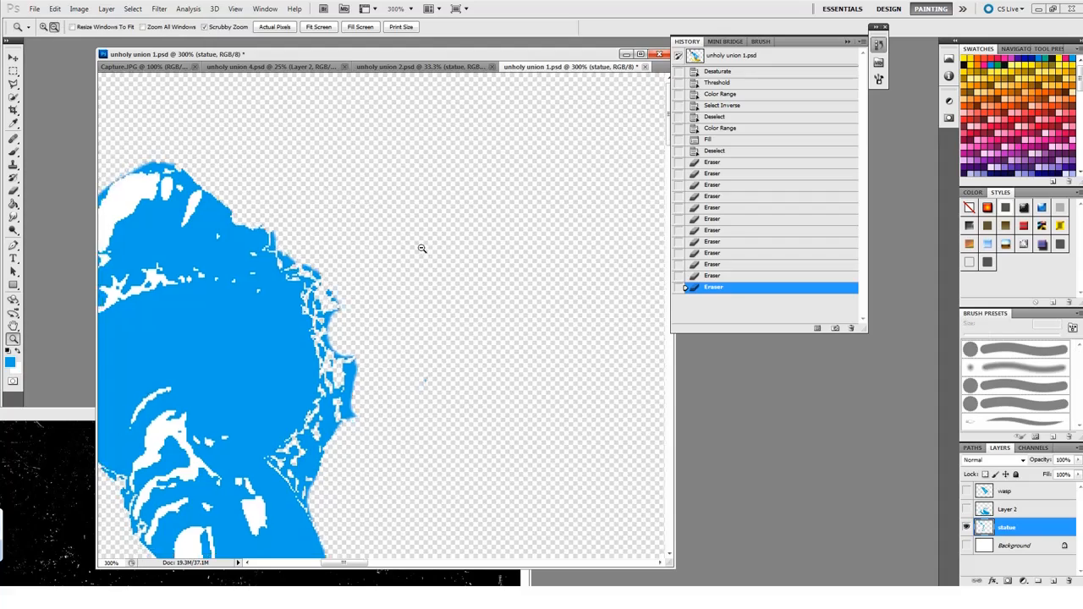
alt+click(422, 249)
alt+click(422, 249)
alt+click(422, 248)
alt+click(422, 248)
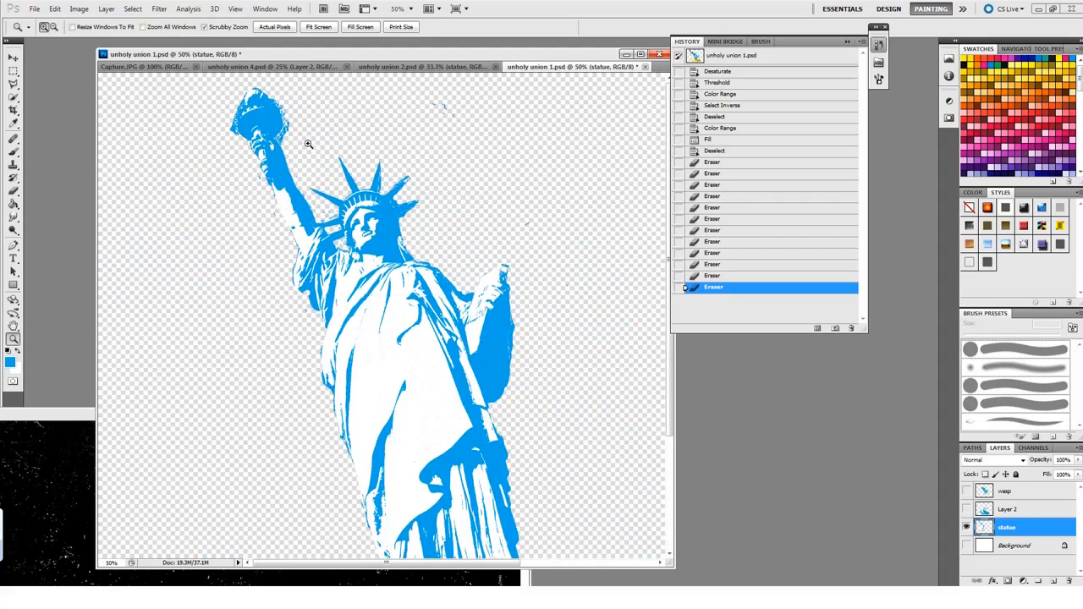
drag(308, 144, 517, 287)
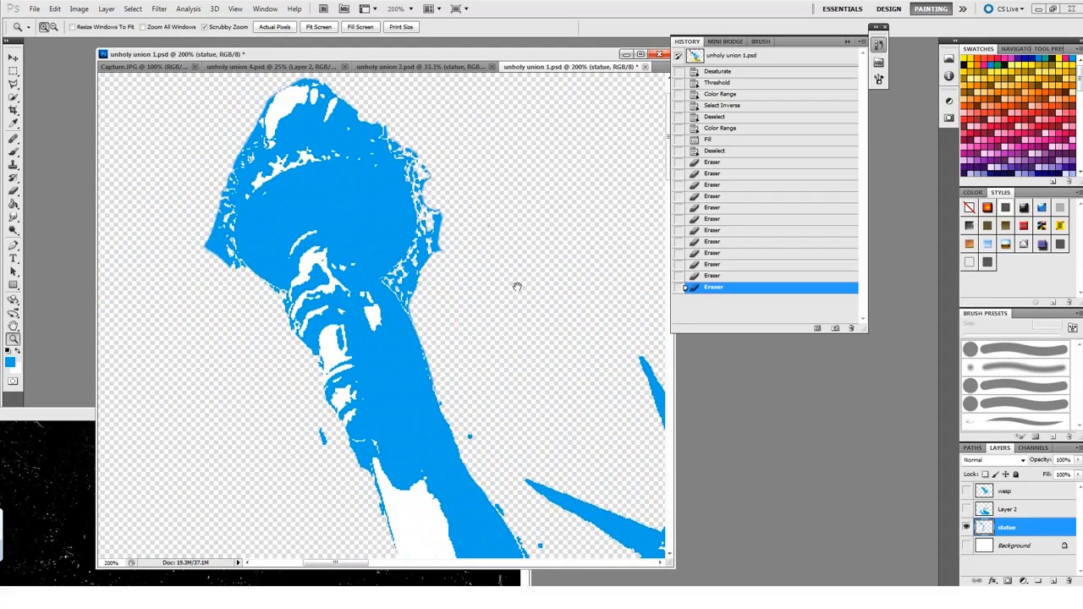
key(e)
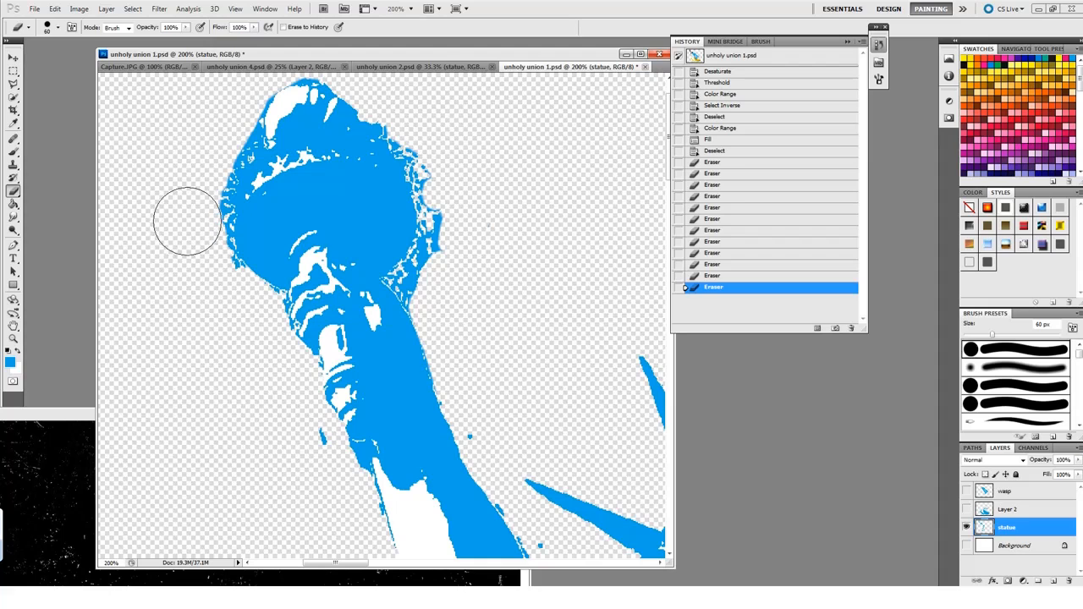
key(z)
alt+click(363, 340)
alt+click(363, 339)
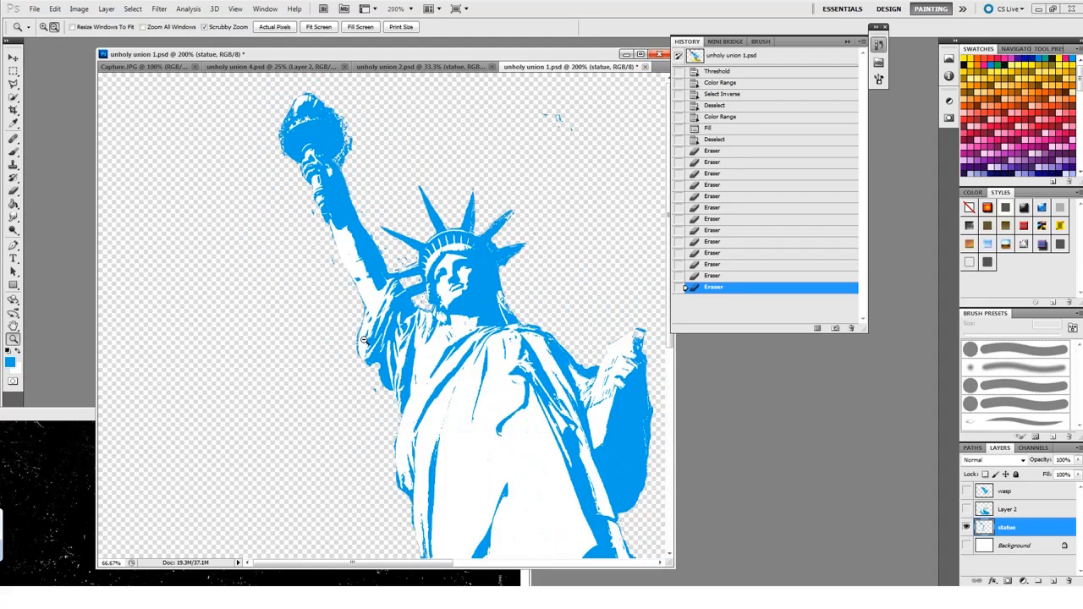
alt+click(364, 340)
alt+click(364, 340)
alt+click(364, 340)
Step: Show the Layer 2, wasp and Background layers, and erase the remaining blue specks around the figure on the statue layer
click(966, 510)
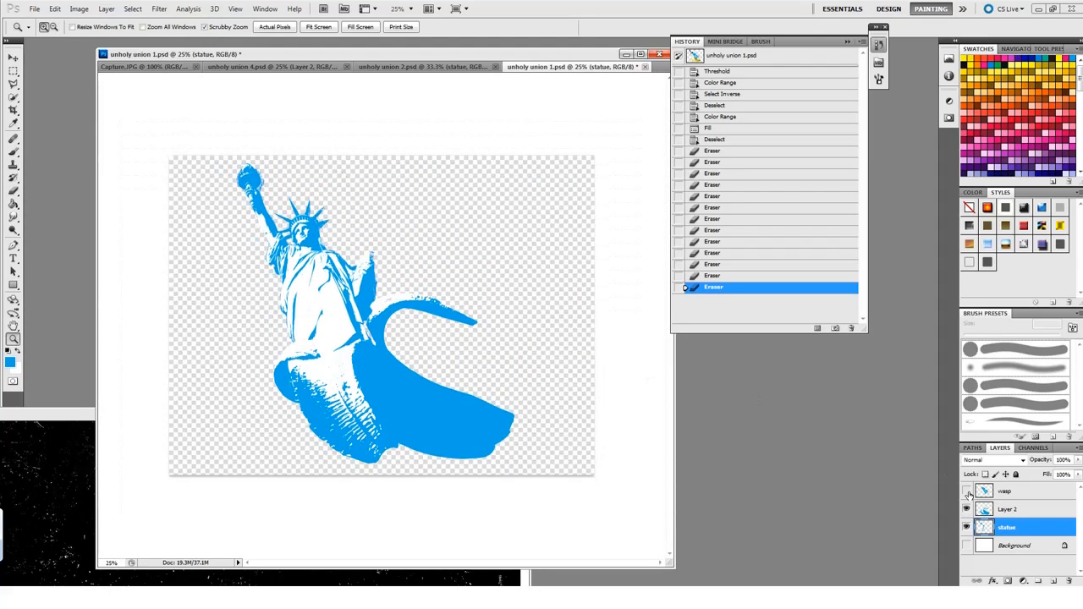
click(966, 492)
click(966, 546)
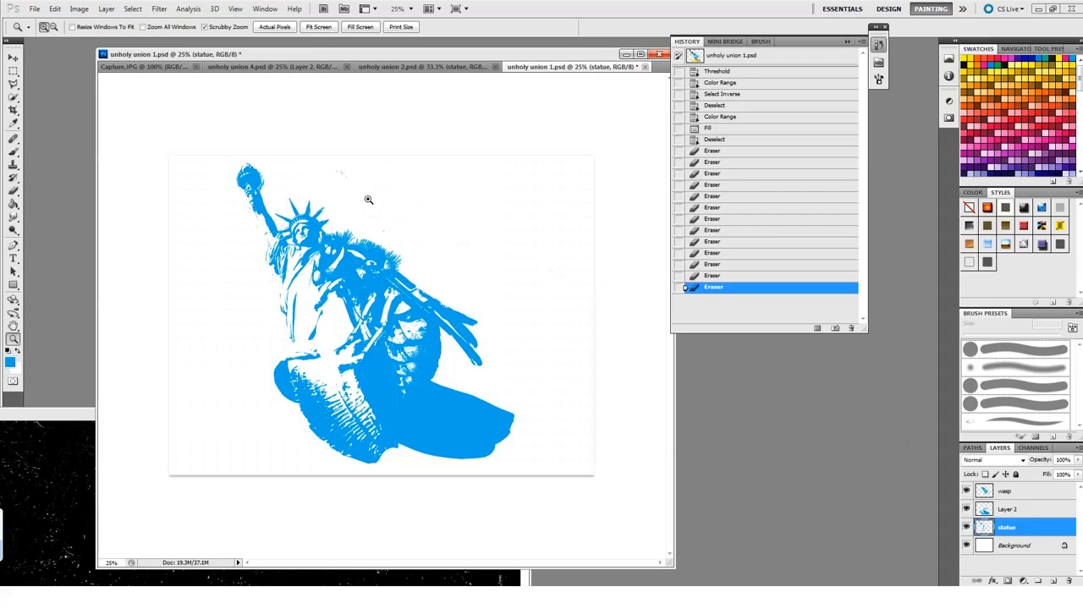
key(e)
drag(333, 185, 417, 223)
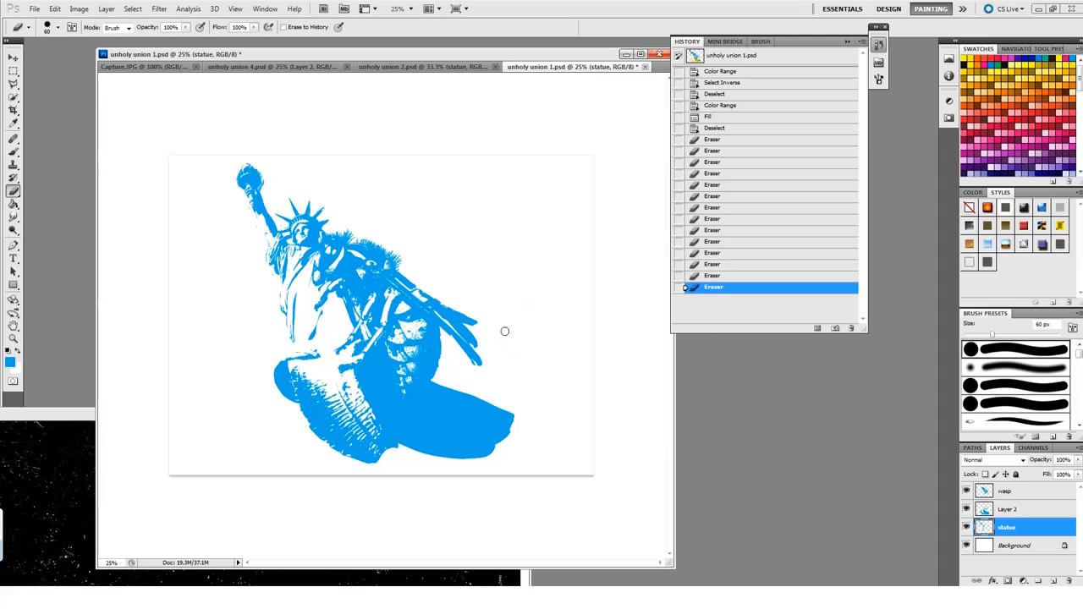
drag(521, 353, 543, 340)
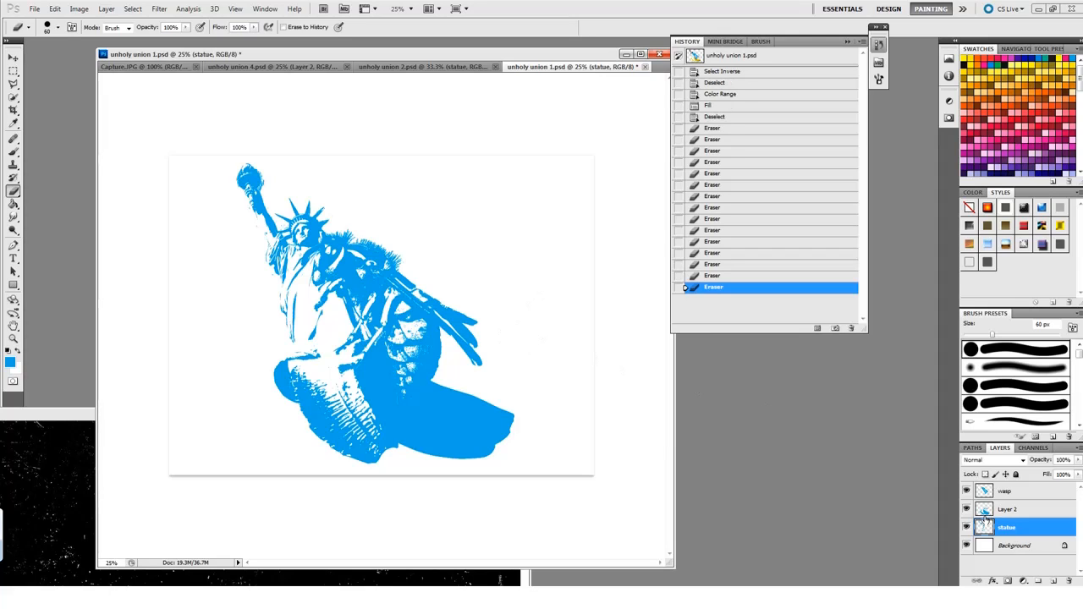
Step: Merge the wasp, Layer 2 and statue layers into one layer
shift+click(984, 493)
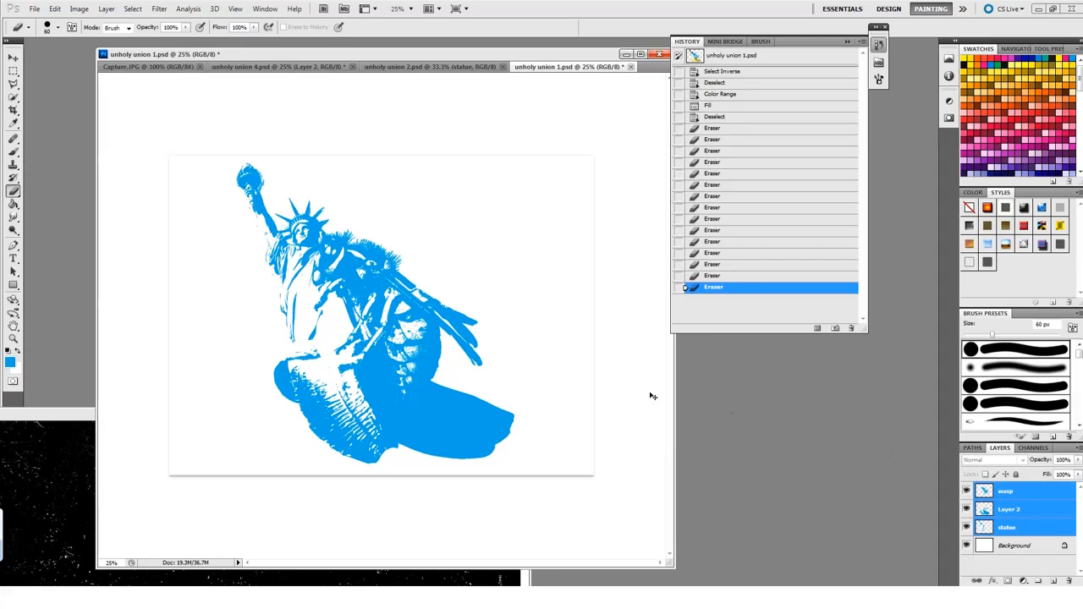
key(ctrl+e)
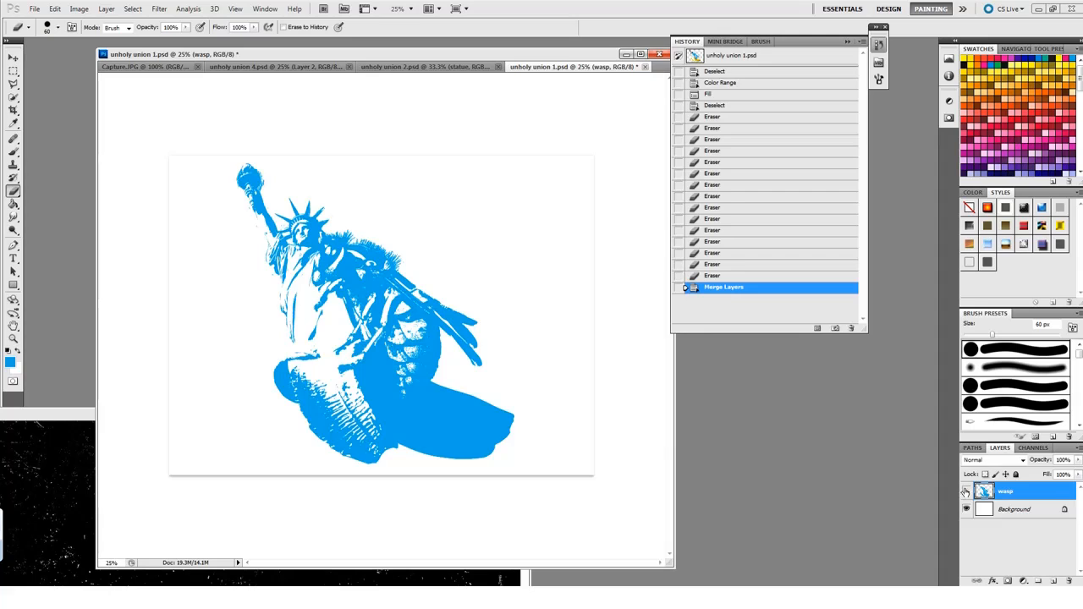
Step: Toggle the wasp layer's visibility to check the merged figure, and add a layer mask to that layer
click(966, 492)
click(967, 494)
click(1007, 581)
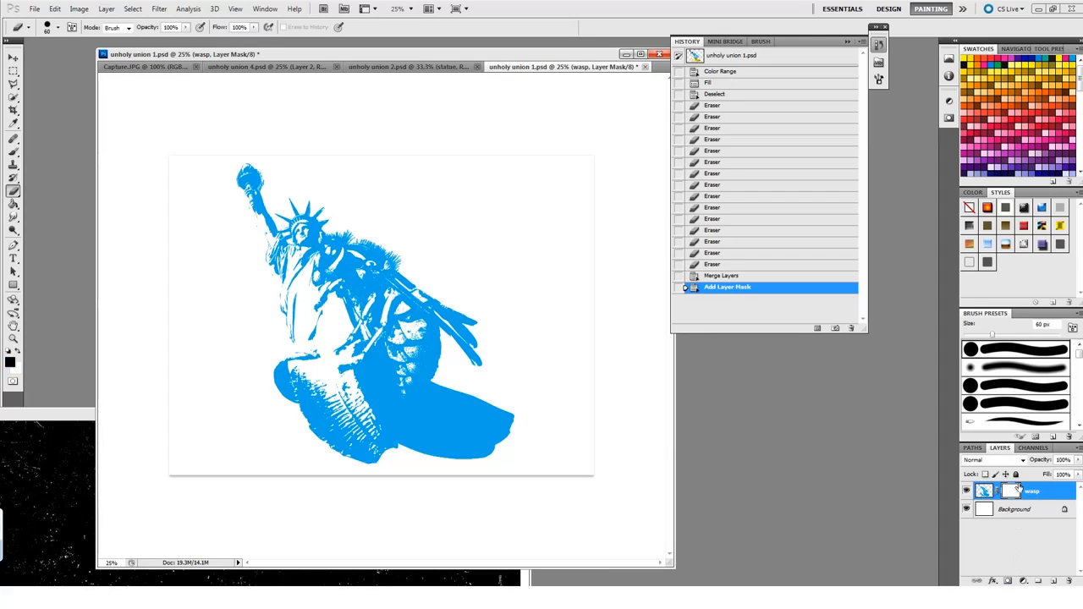
Step: Bring the Dust-Textures-03.jpg document forward and check its image size
click(64, 519)
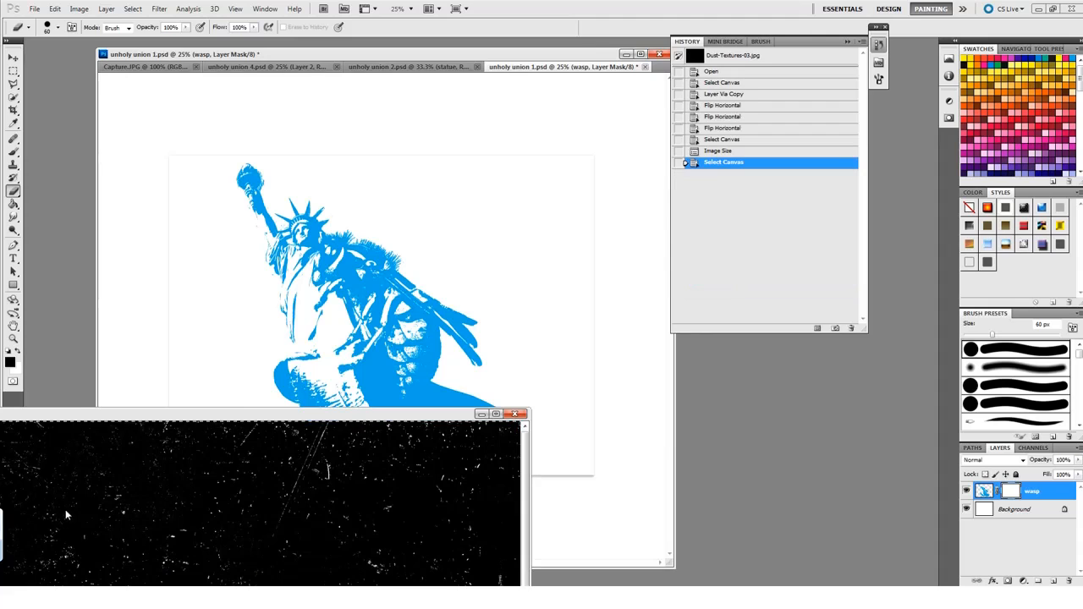
drag(268, 395, 303, 383)
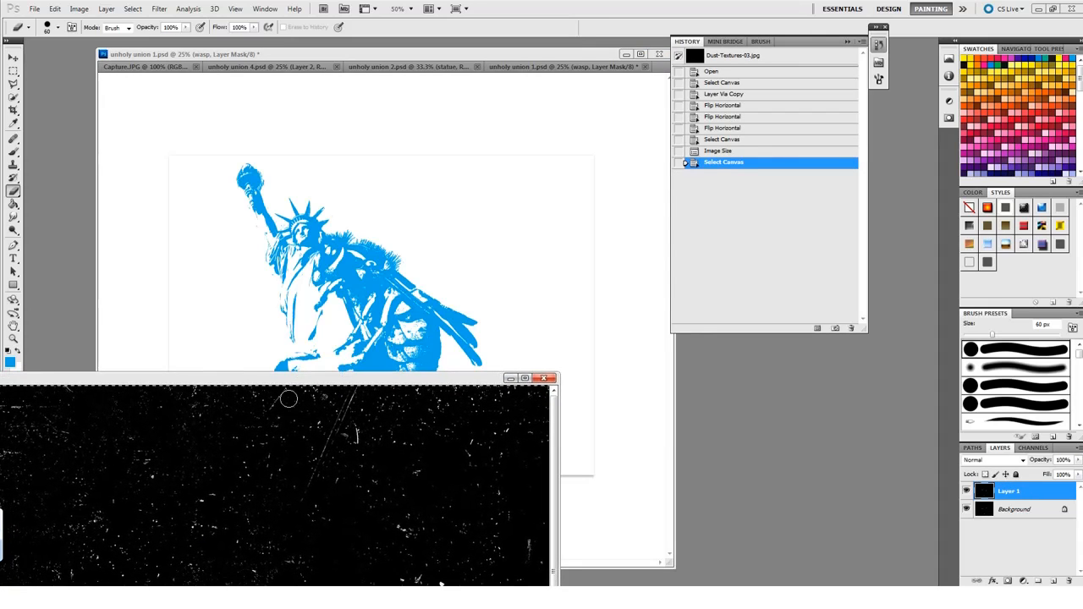
click(85, 10)
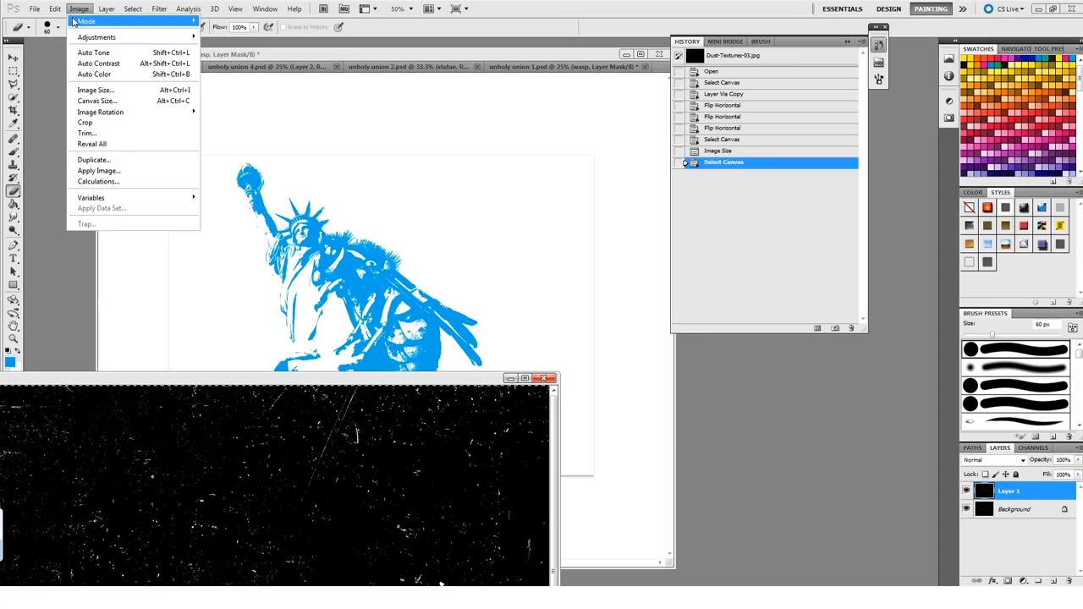
click(104, 88)
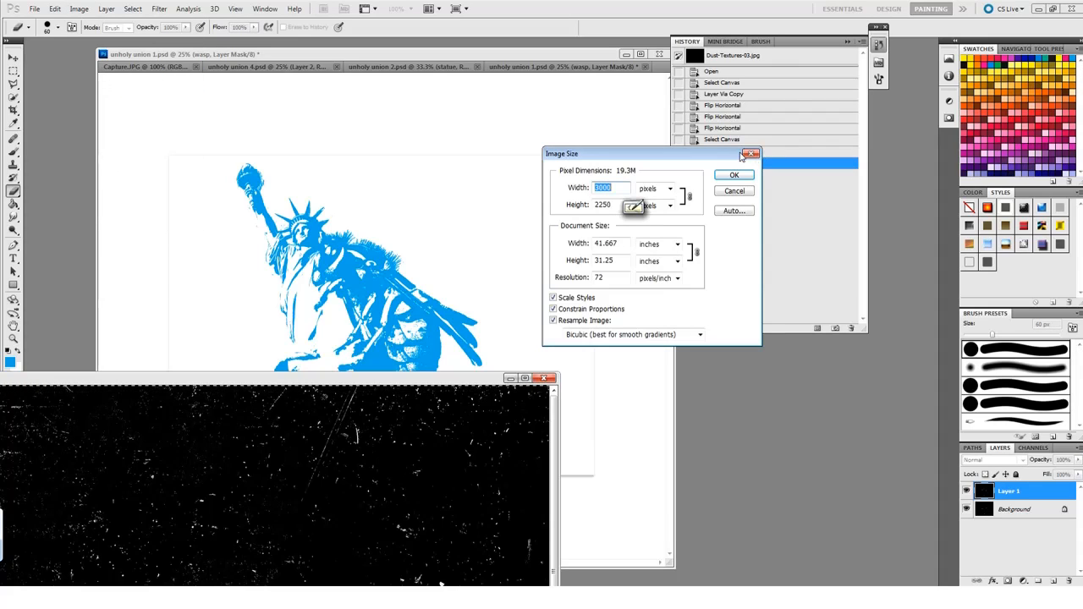
key(Return)
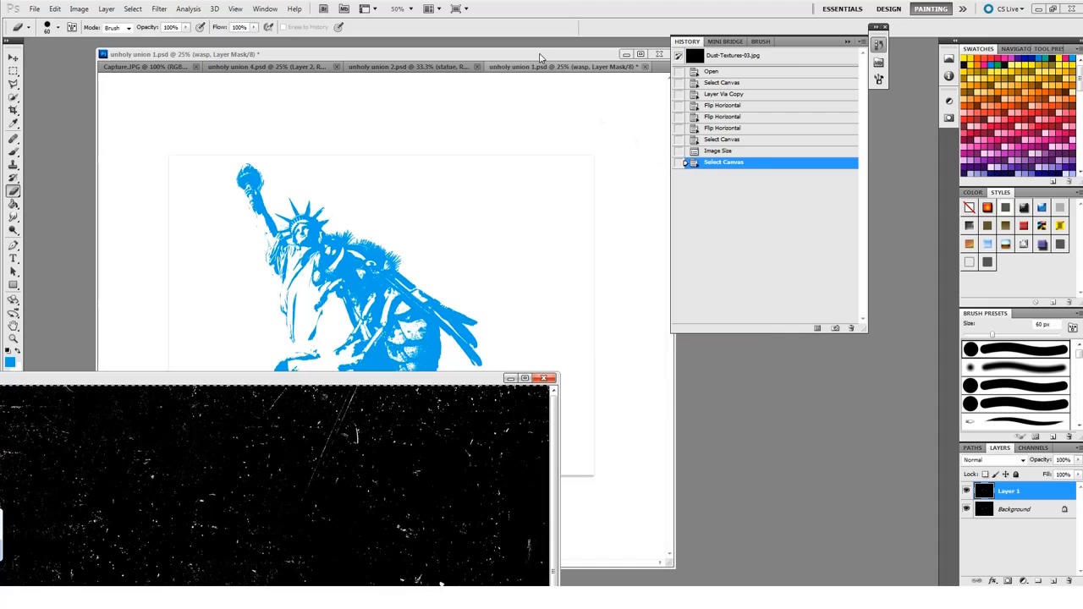
Step: Return to unholy union 1.psd, display the wasp layer's mask on its own, and paste the copied dust texture into it
click(533, 56)
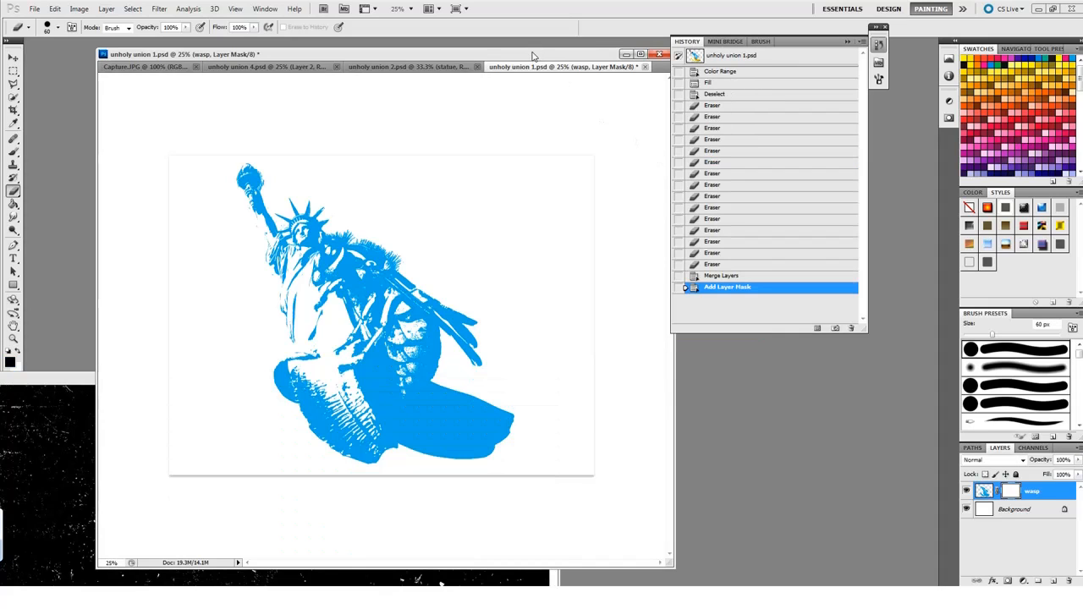
alt+click(1007, 491)
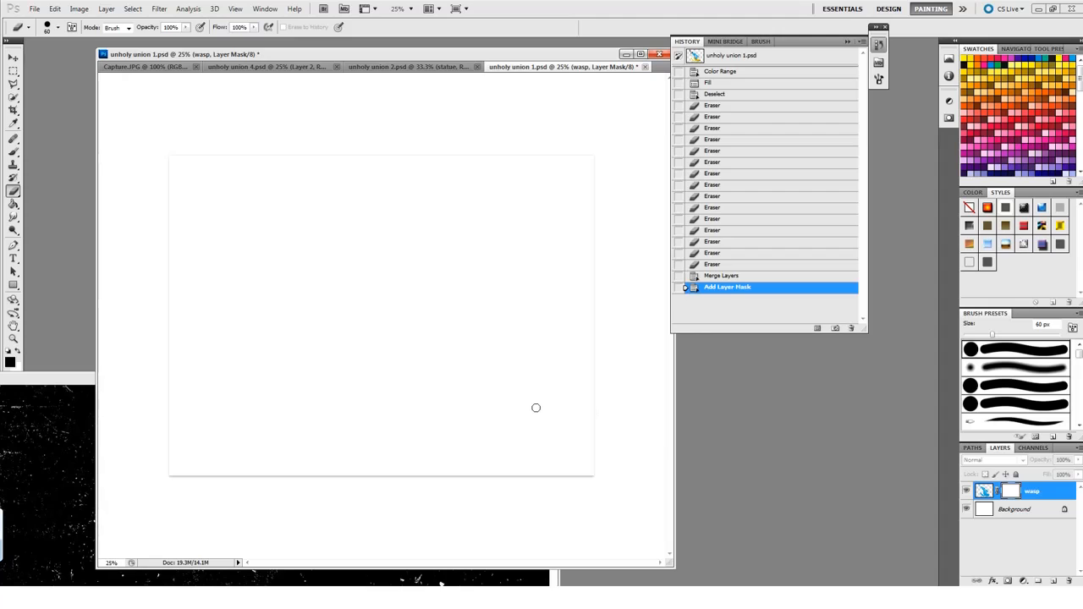
key(ctrl+v)
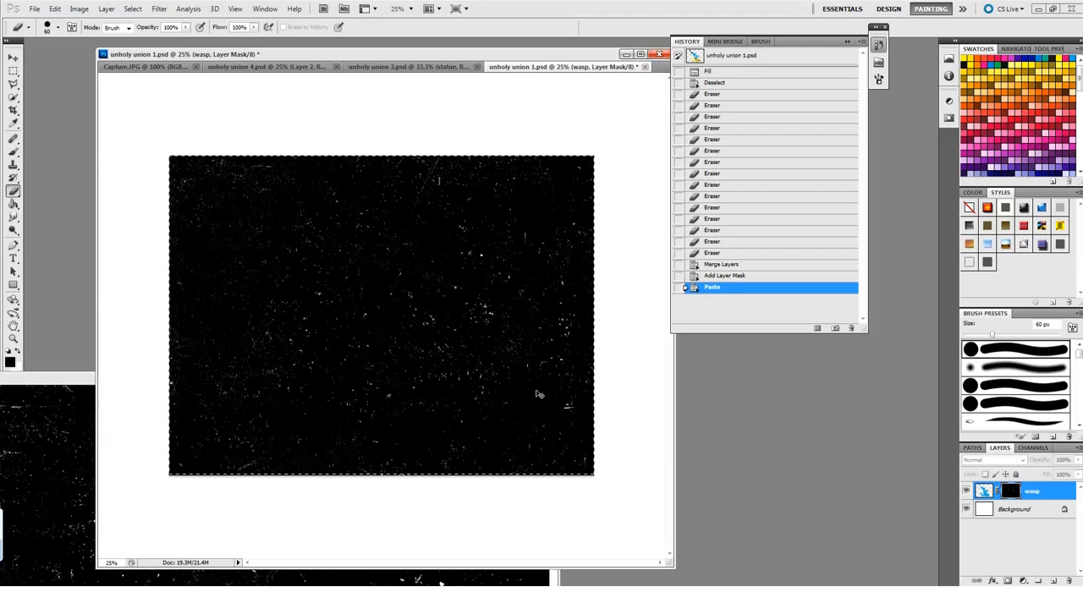
Step: Increase the contrast of the dust texture in the mask with Levels, setting the input black point to 26 and white point to 174
key(ctrl+l)
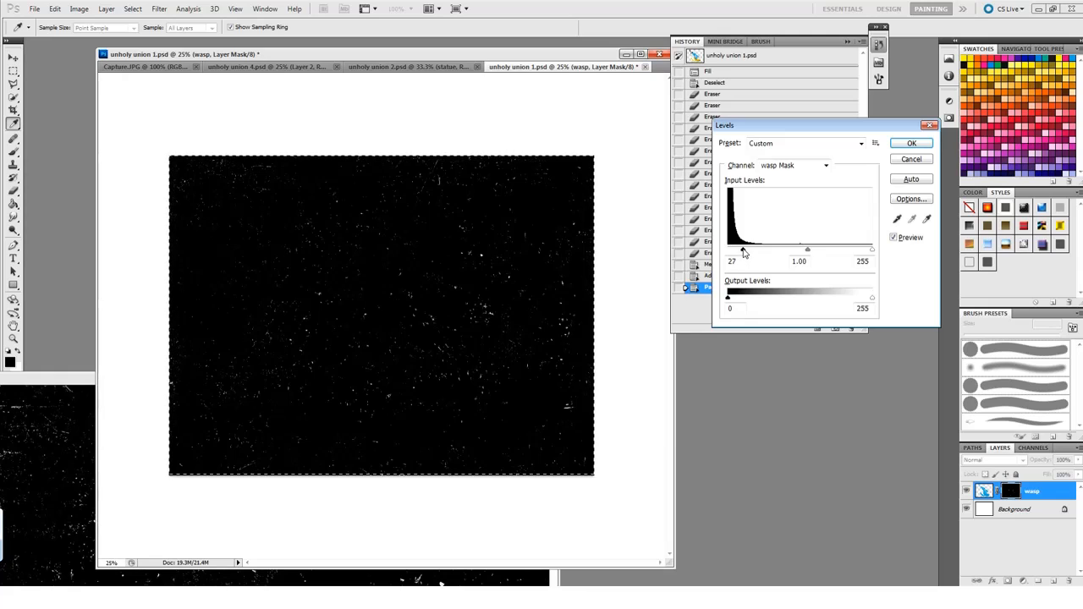
drag(743, 251, 744, 252)
drag(871, 251, 863, 253)
key(Return)
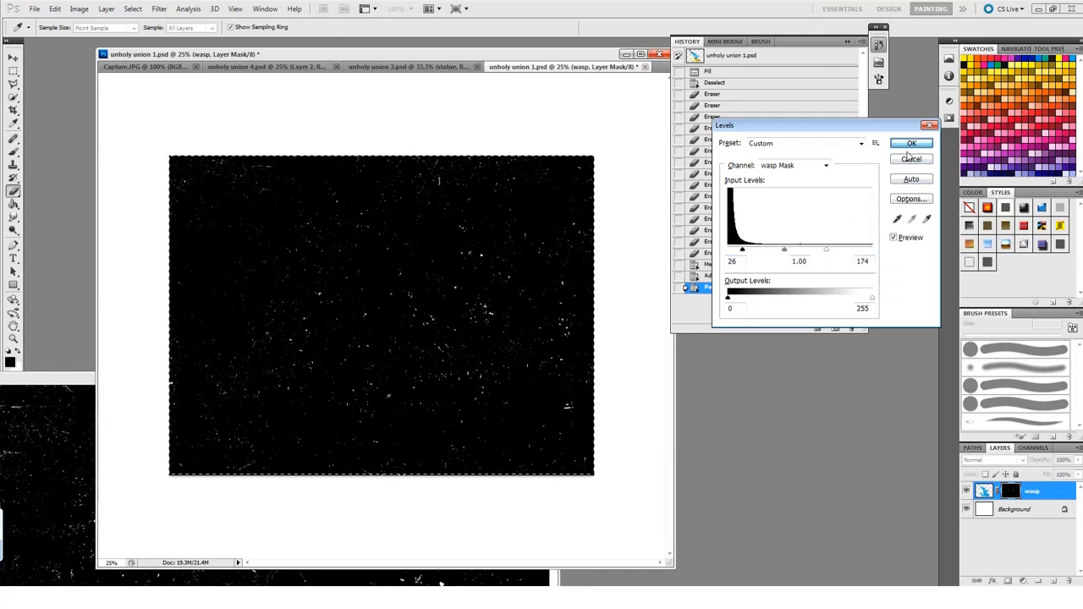
key(b)
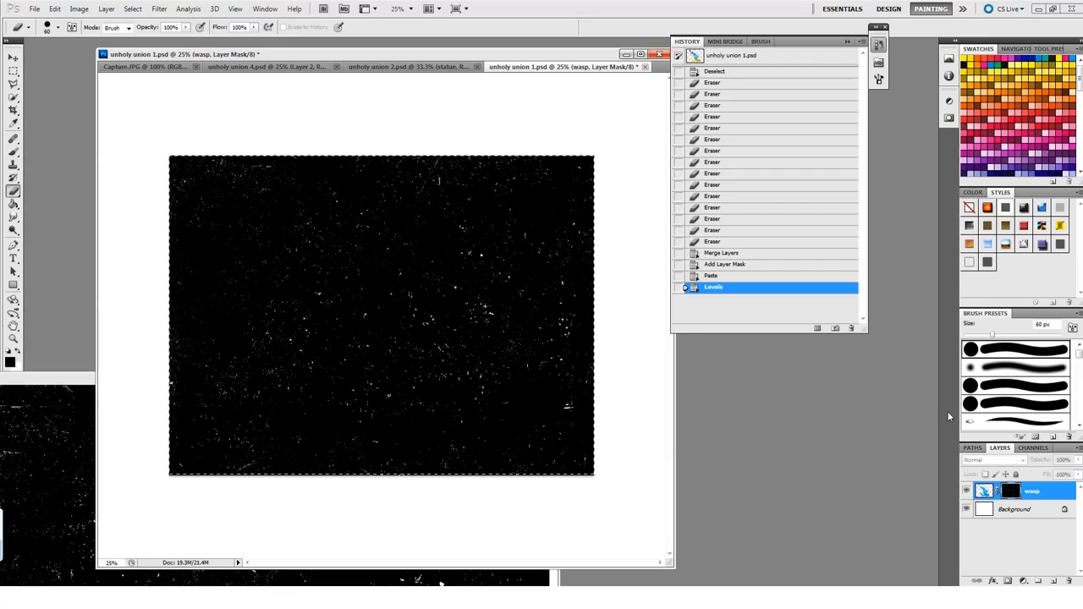
Step: Inverse the canvas selection and invert the mask's tones, making the dust specks black on white
click(133, 10)
click(134, 10)
click(135, 12)
mouse_move(79, 10)
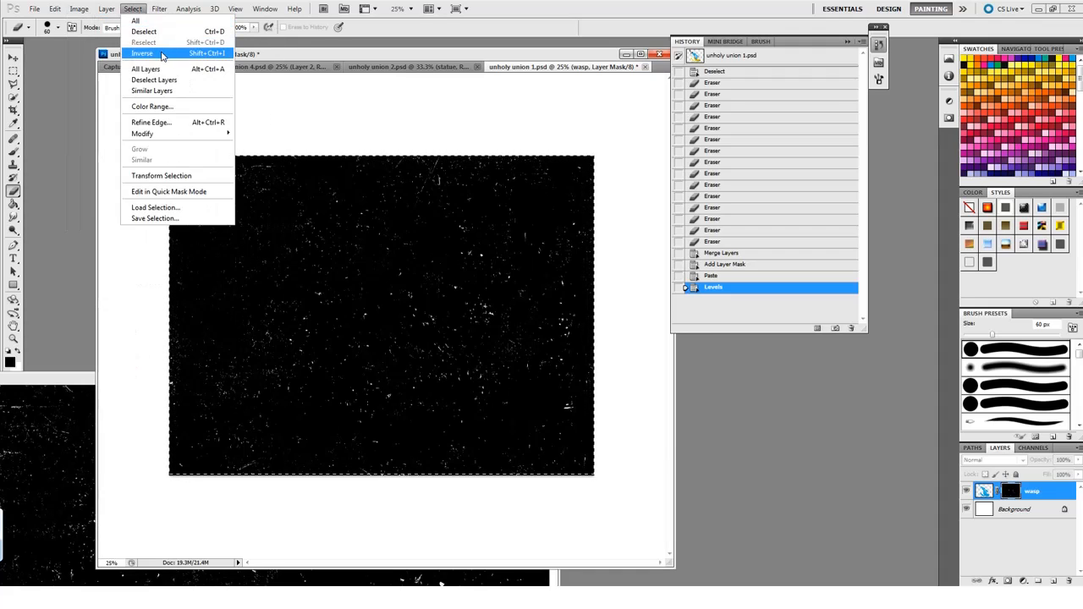
click(166, 54)
click(616, 223)
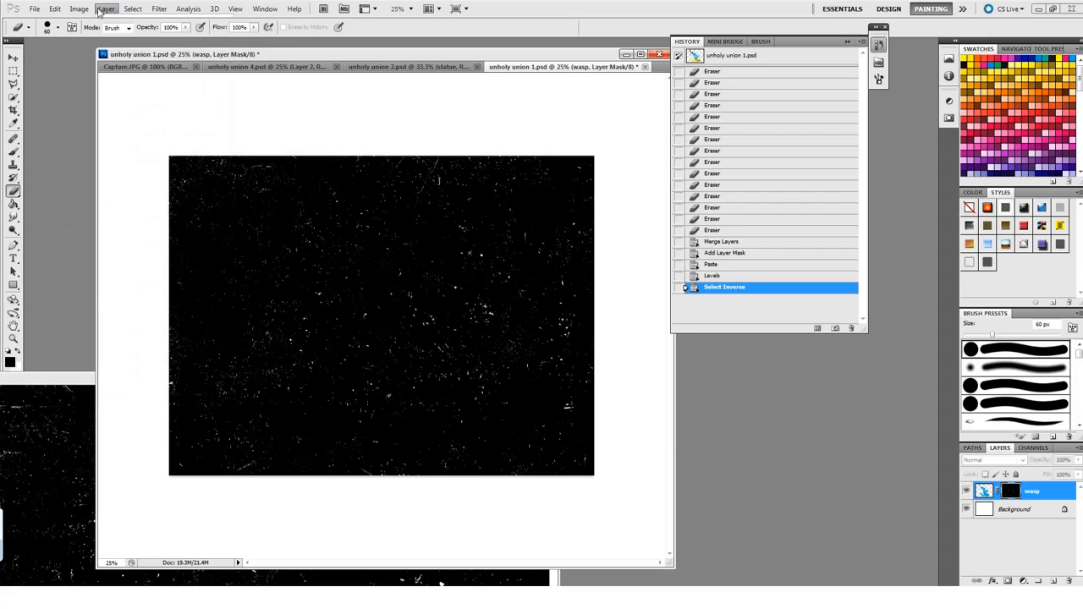
click(78, 9)
mouse_move(146, 37)
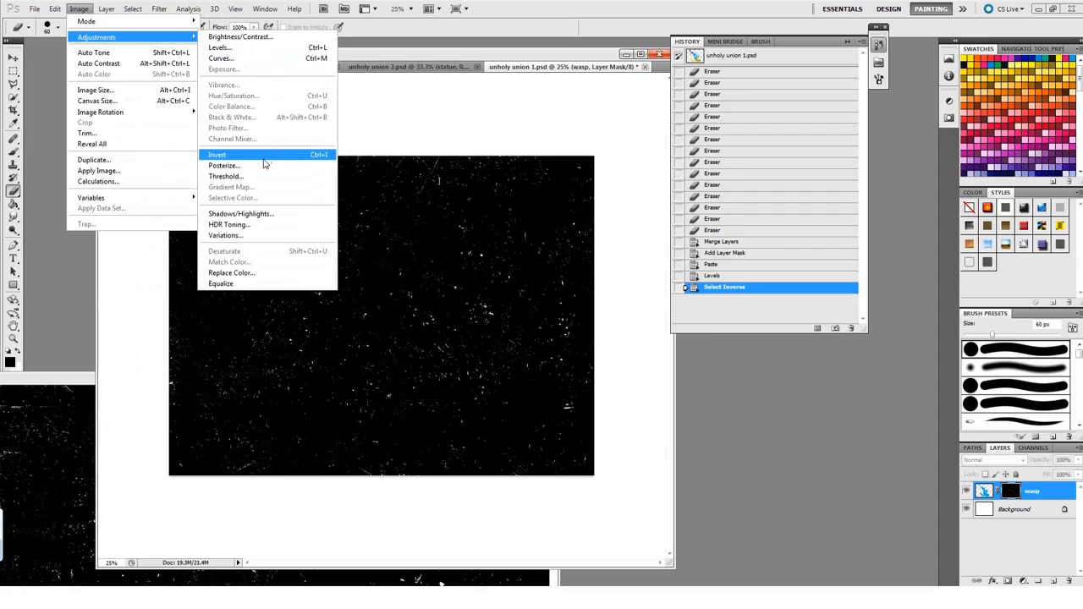
click(264, 158)
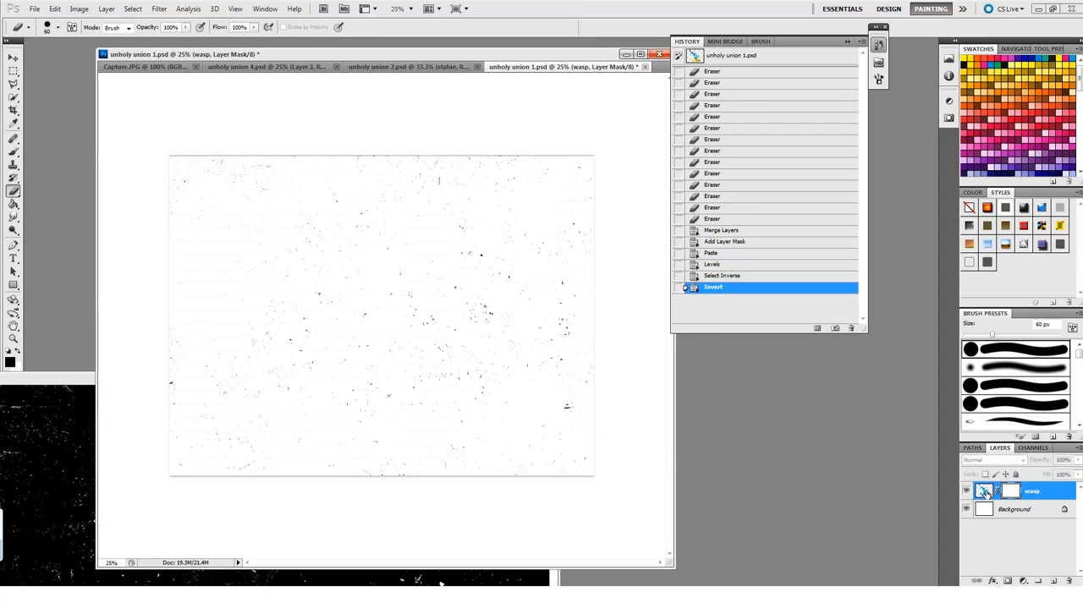
Step: Switch to the wasp layer's artwork and examine the dust speckles close up across the wasp, robe and banana peel
click(982, 491)
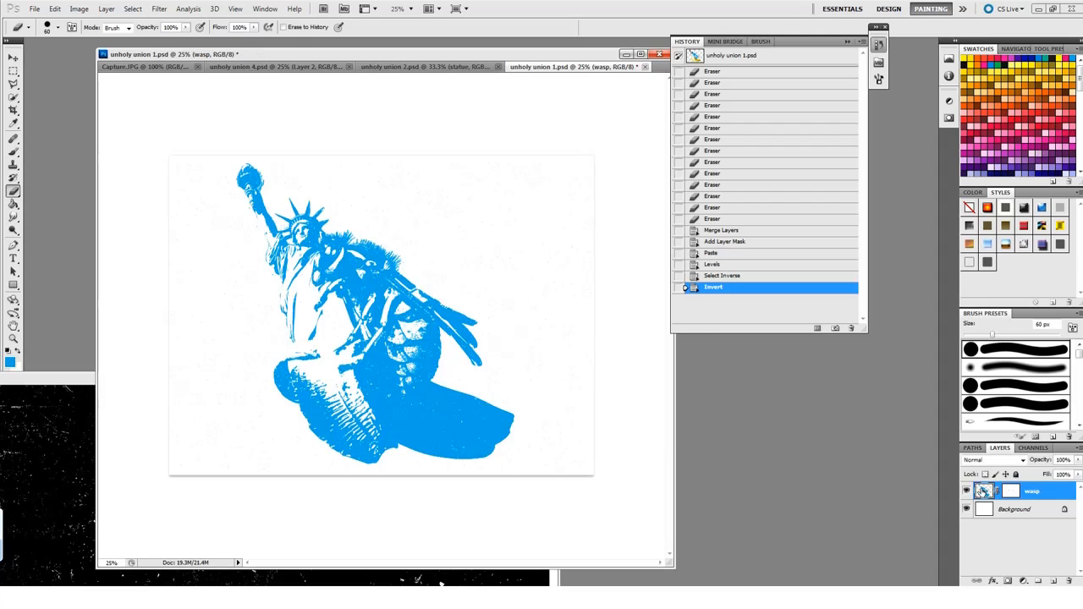
key(z)
click(456, 389)
click(454, 395)
click(453, 399)
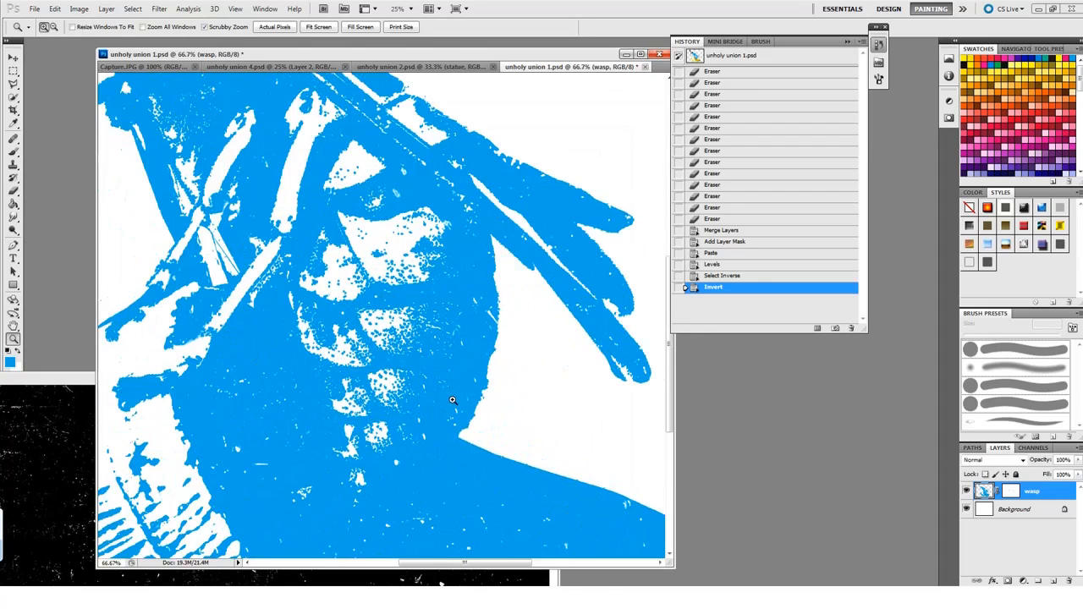
key(space)
drag(354, 396, 563, 334)
drag(400, 241, 506, 424)
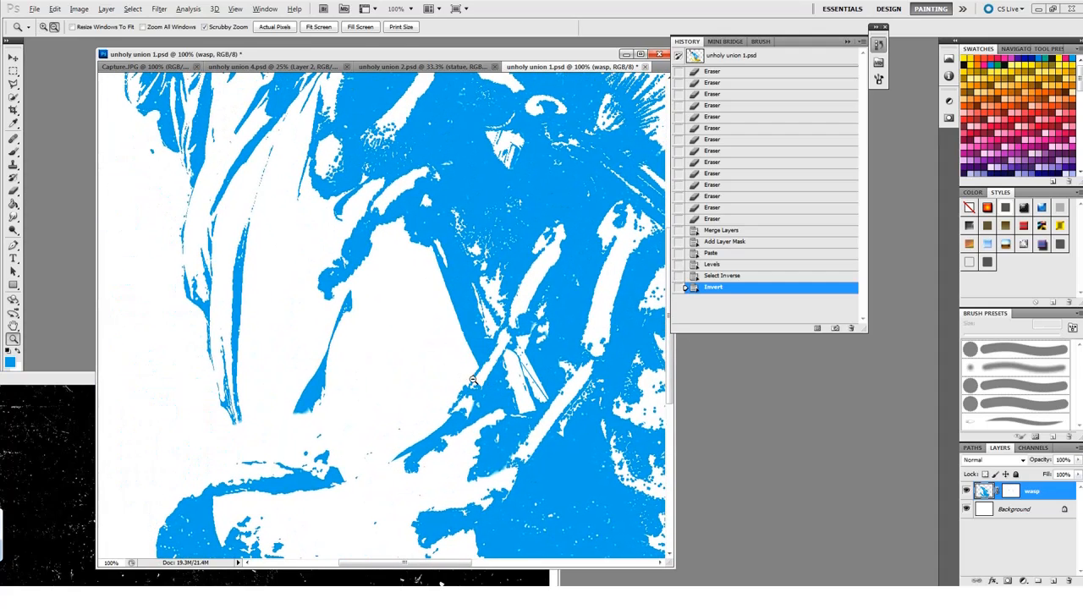
alt+click(473, 381)
alt+click(509, 364)
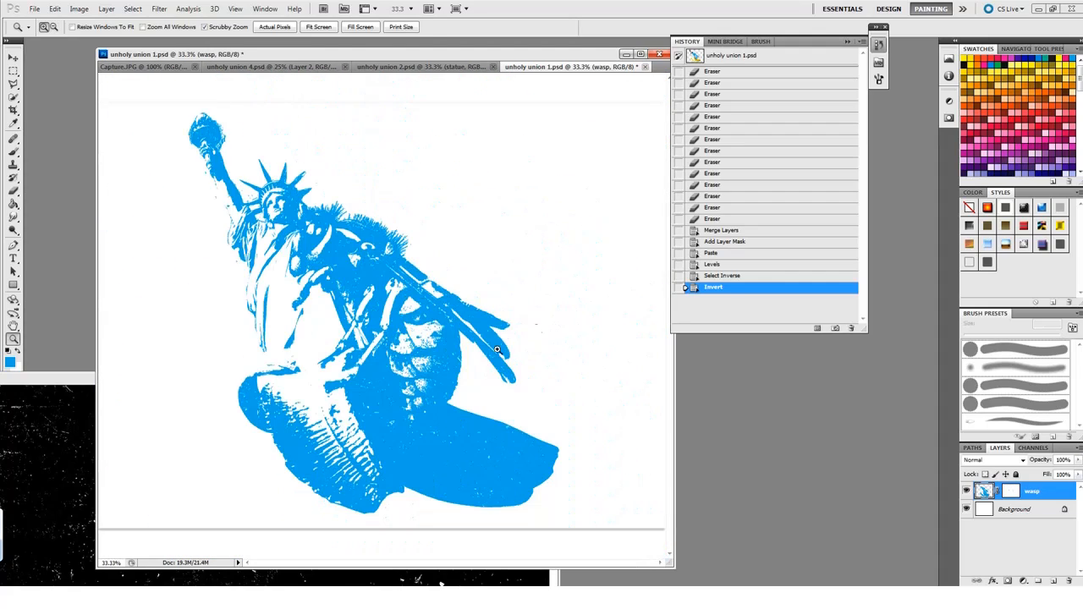
click(492, 360)
key(space)
drag(427, 350, 525, 325)
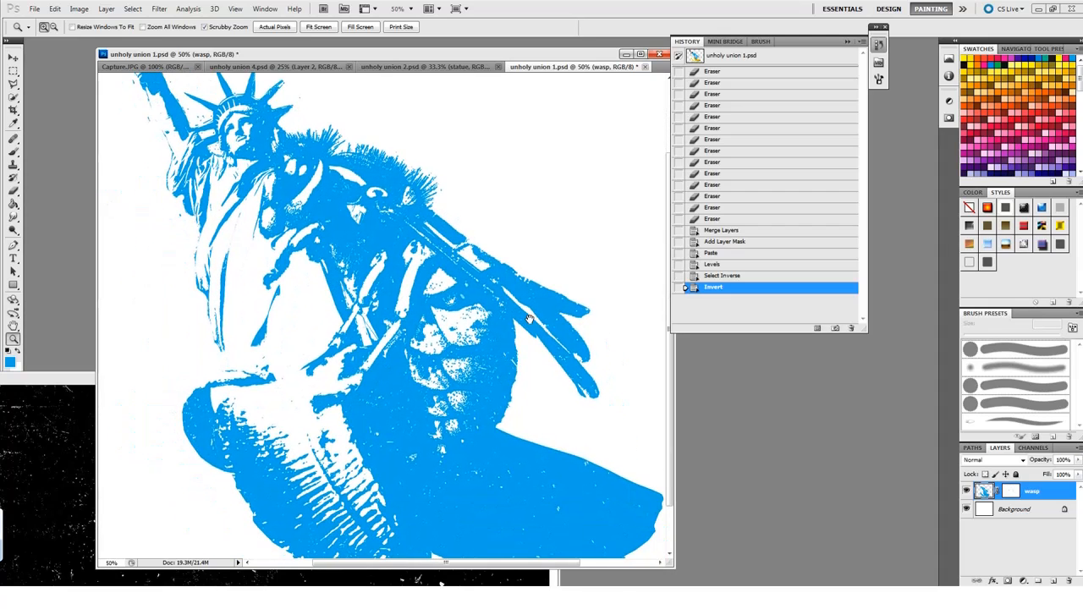
Step: Apply the Ripple filter to the wasp layer's artwork at Large size, checking the statue's head and wasp in a 50% preview
click(132, 10)
mouse_move(108, 10)
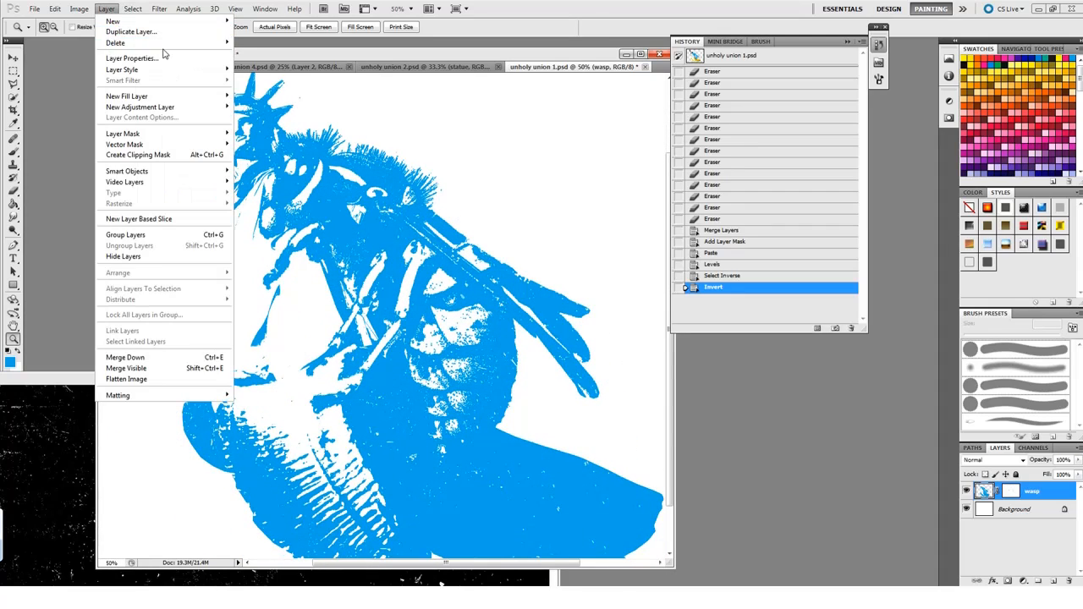
mouse_move(159, 8)
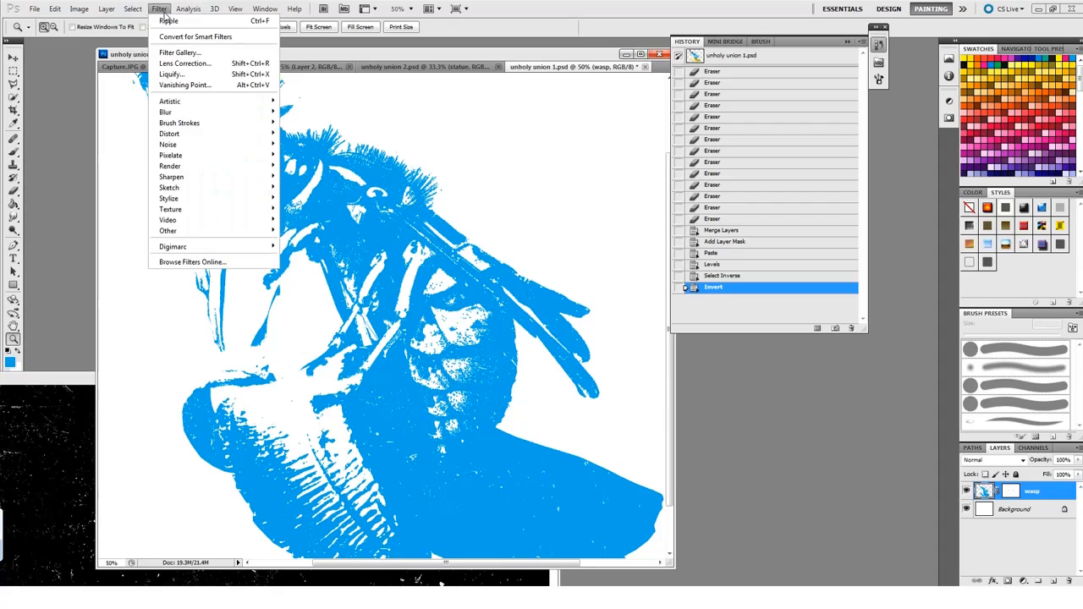
mouse_move(254, 135)
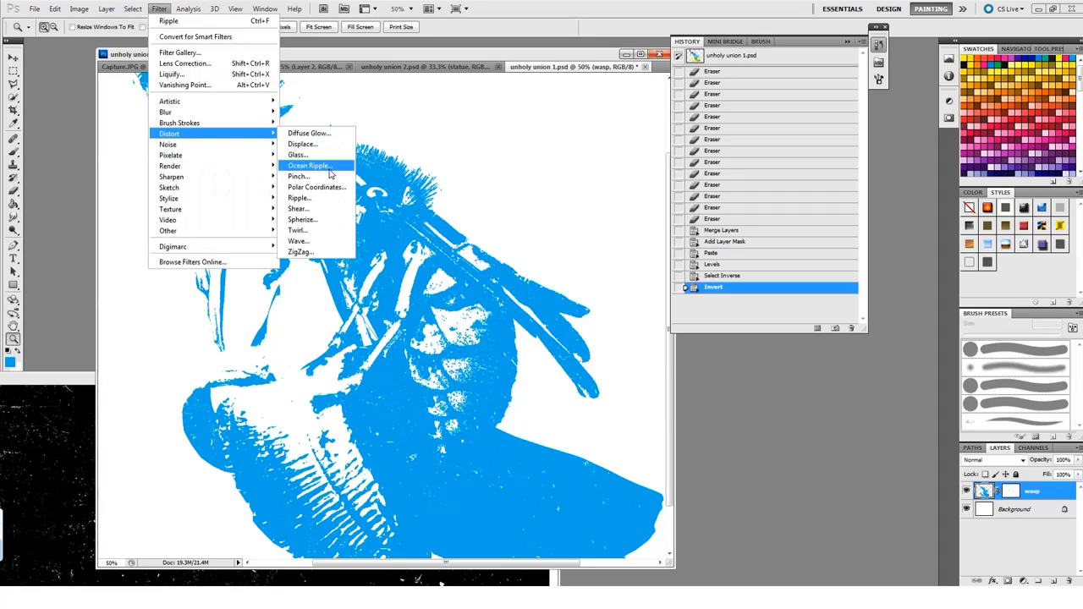
click(318, 198)
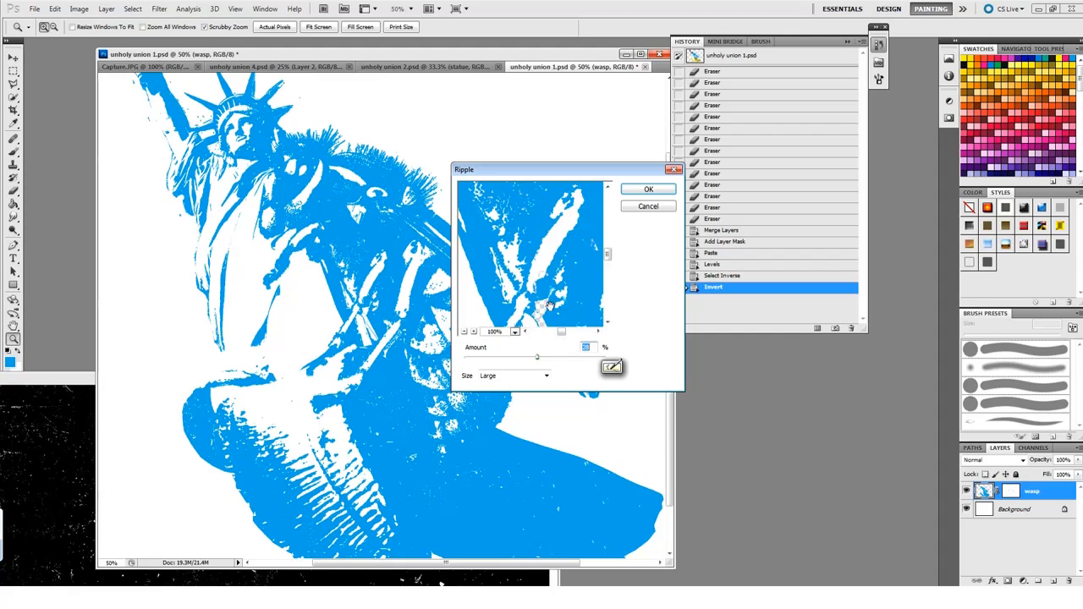
click(512, 332)
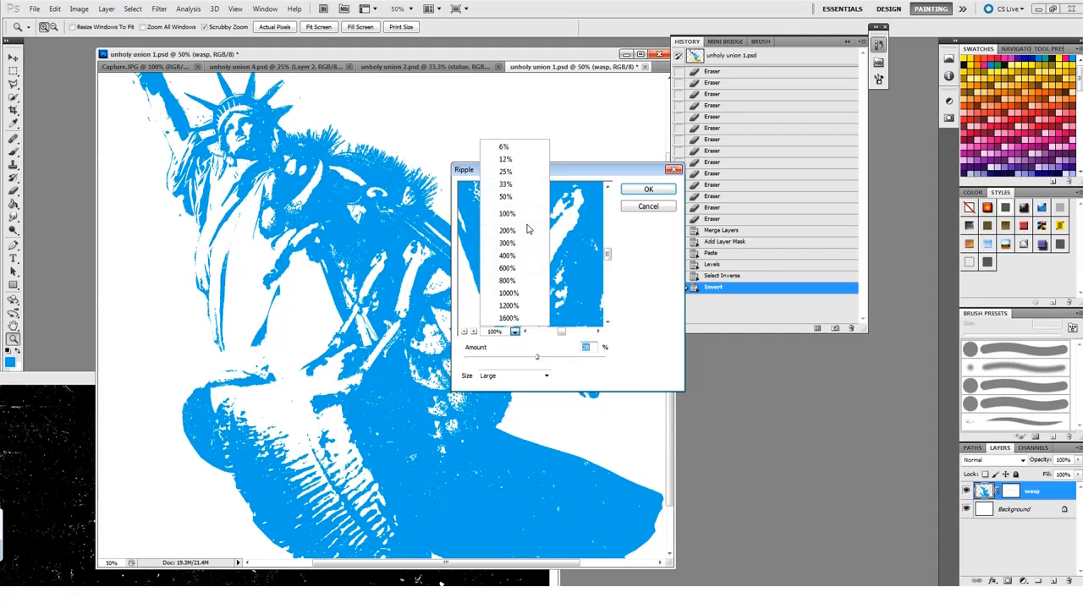
click(522, 198)
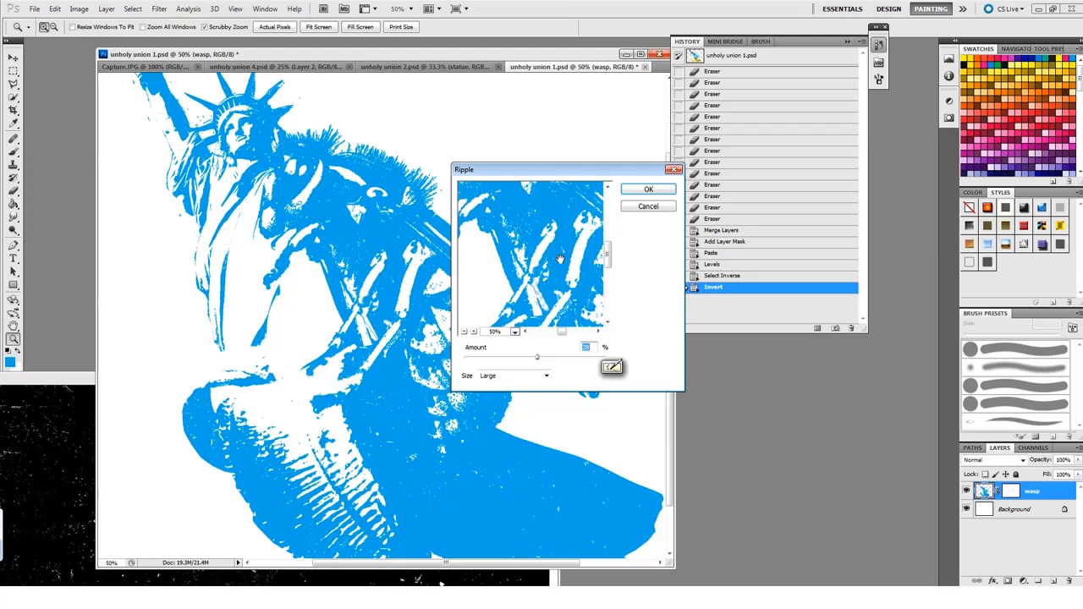
drag(532, 265, 541, 362)
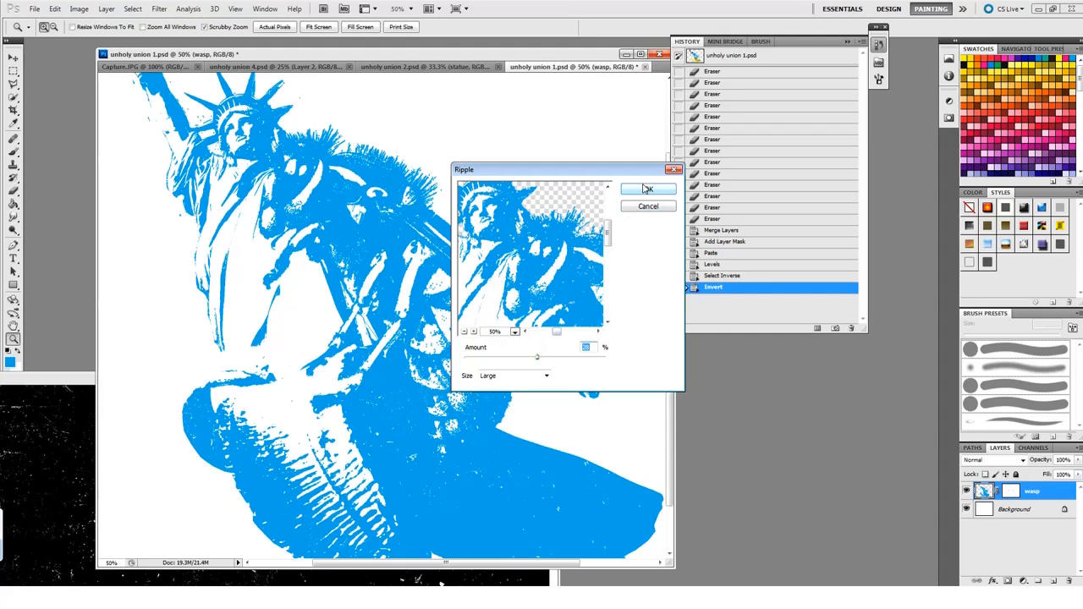
click(636, 190)
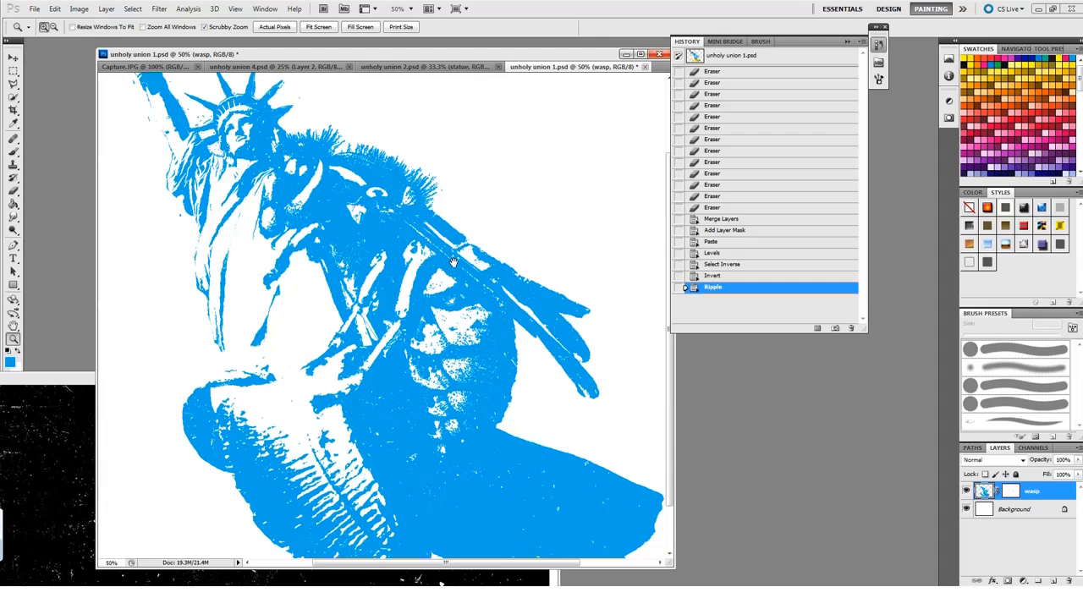
Step: Compare the artwork before and after the Ripple filter using the history states, and review the whole figure
drag(453, 262, 479, 263)
click(712, 277)
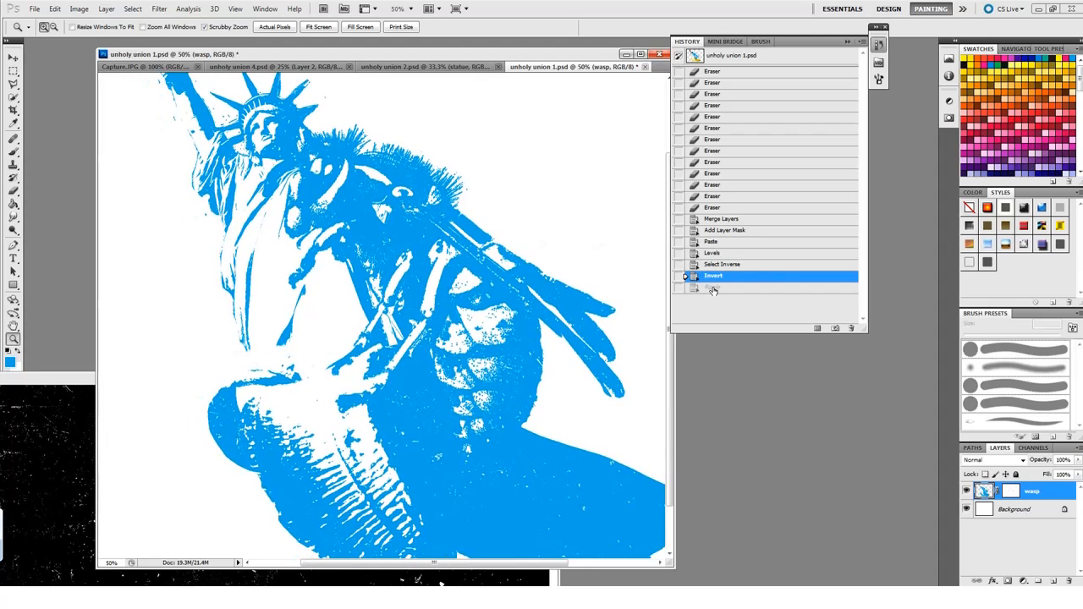
click(713, 289)
drag(489, 378, 471, 323)
alt+click(494, 386)
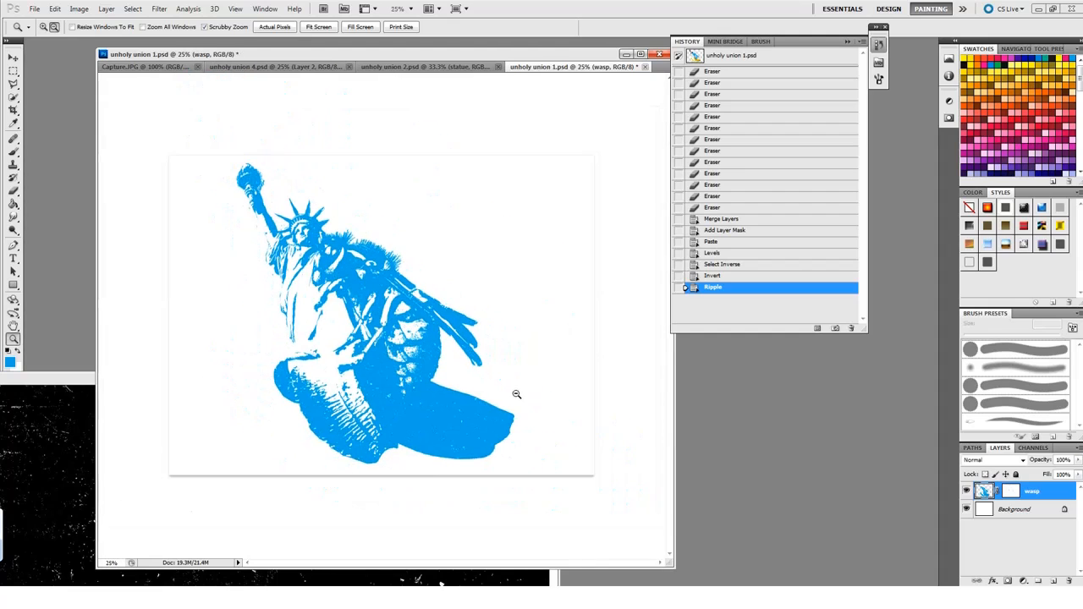
click(496, 382)
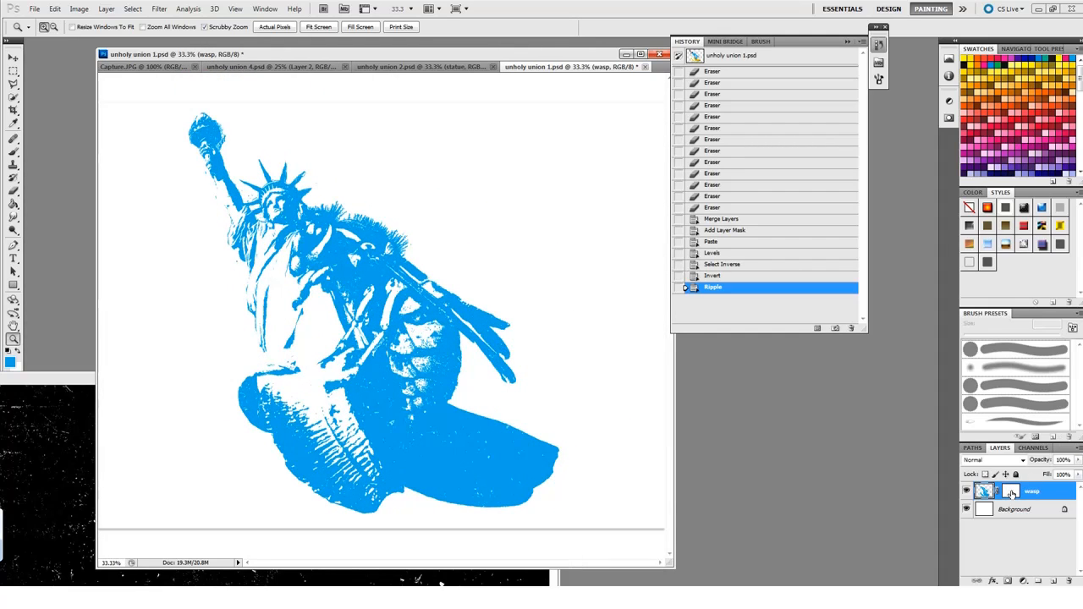
Step: Apply the dust texture mask permanently to the wasp layer
click(1012, 492)
key(i)
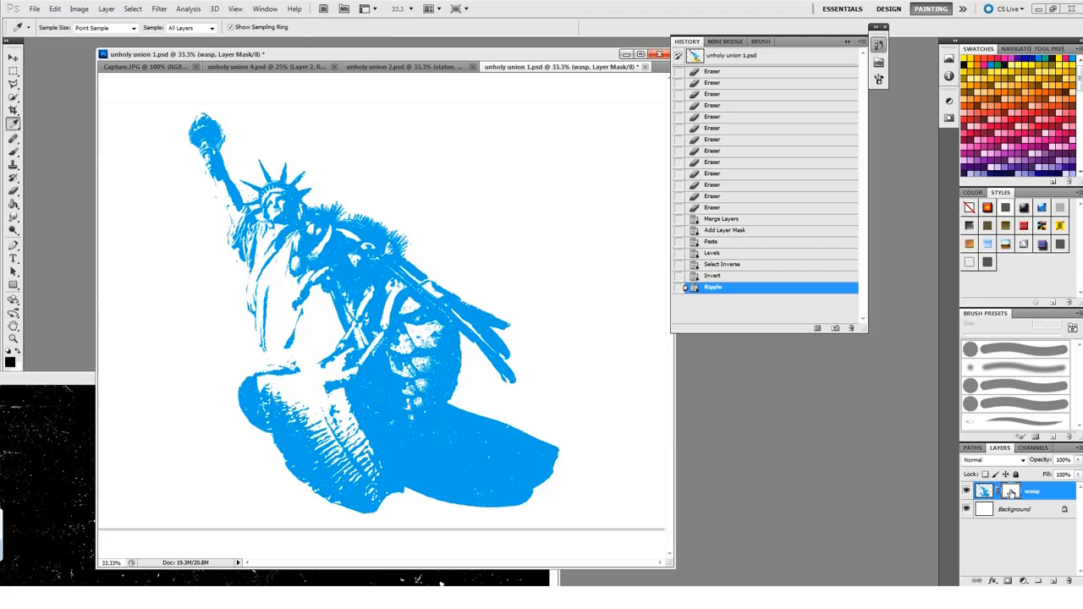
right_click(1015, 493)
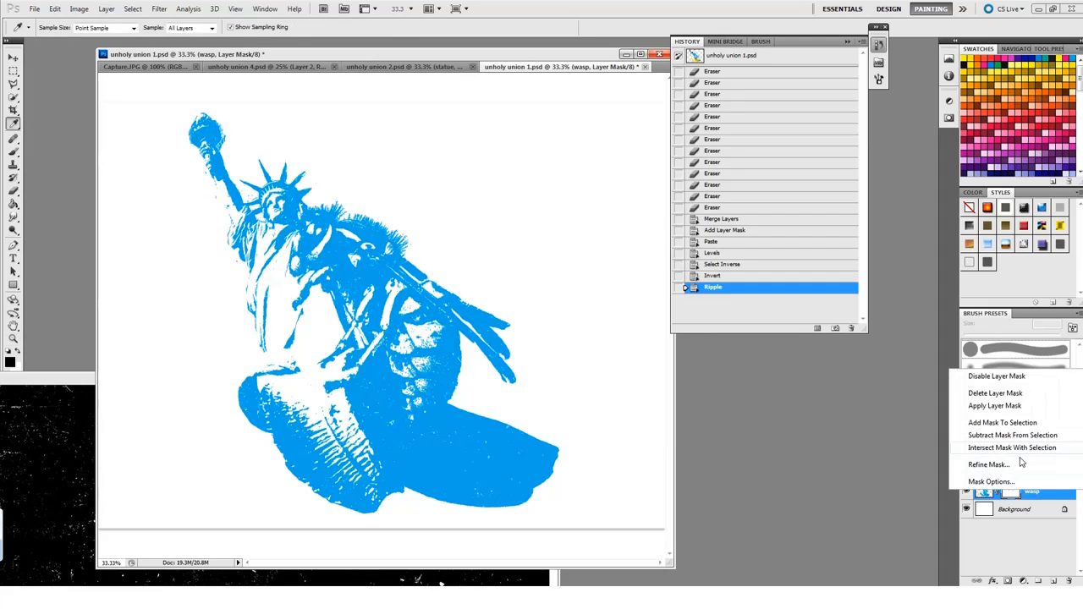
click(1003, 407)
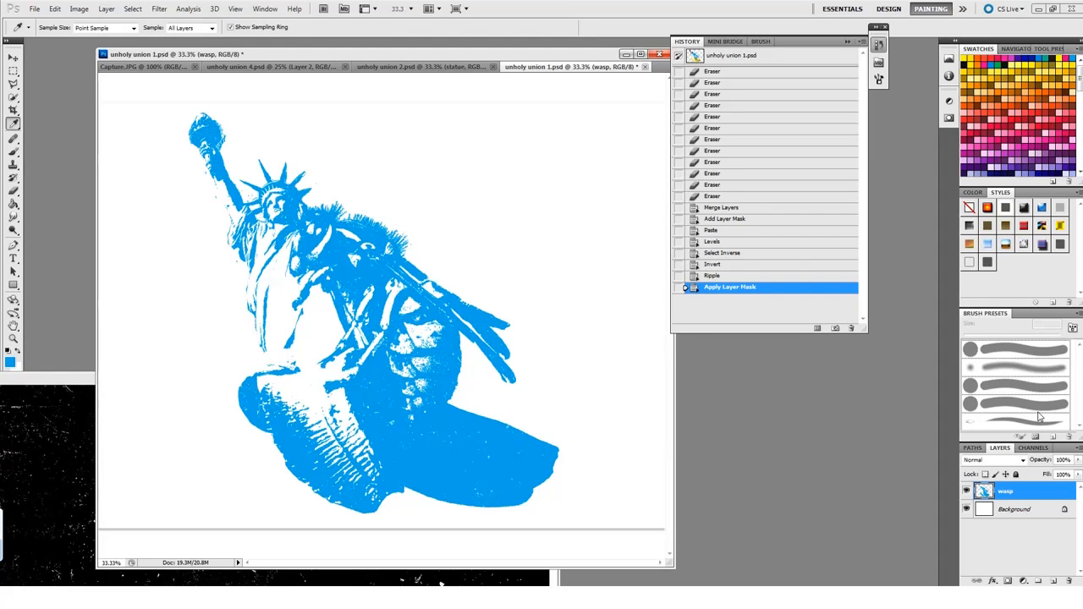
Step: Add a new layer above the wasp layer and select the wasp layer's blue areas with Color Range
click(1050, 581)
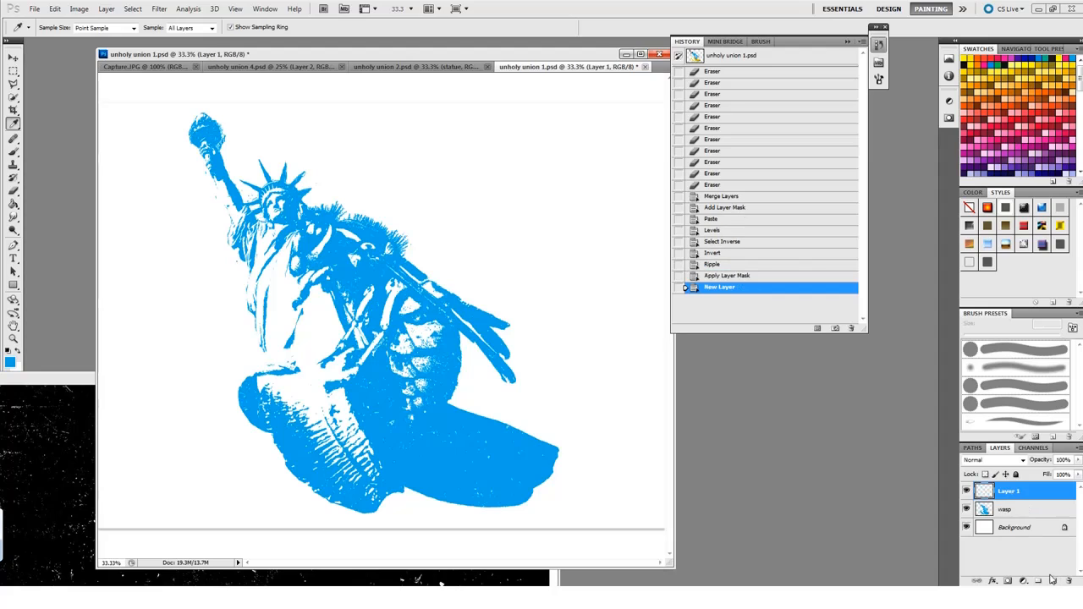
click(984, 509)
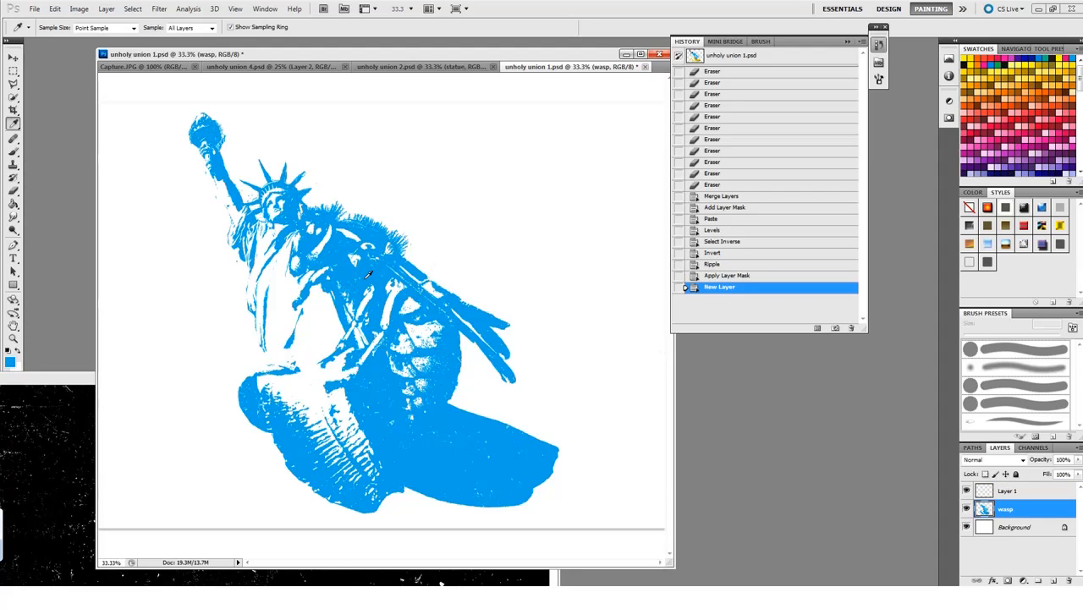
click(157, 9)
mouse_move(135, 11)
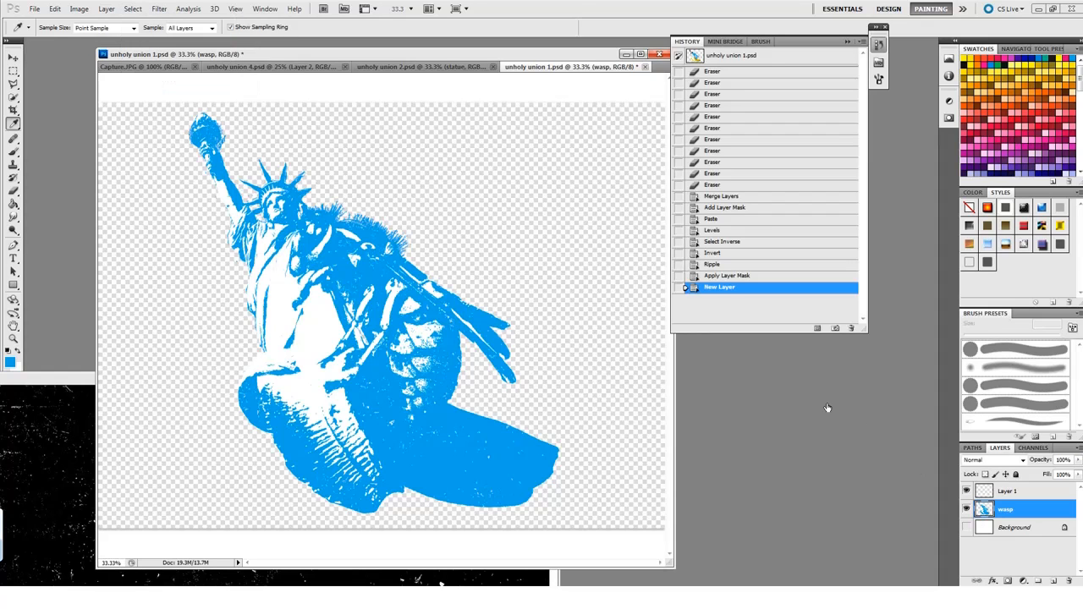
click(137, 10)
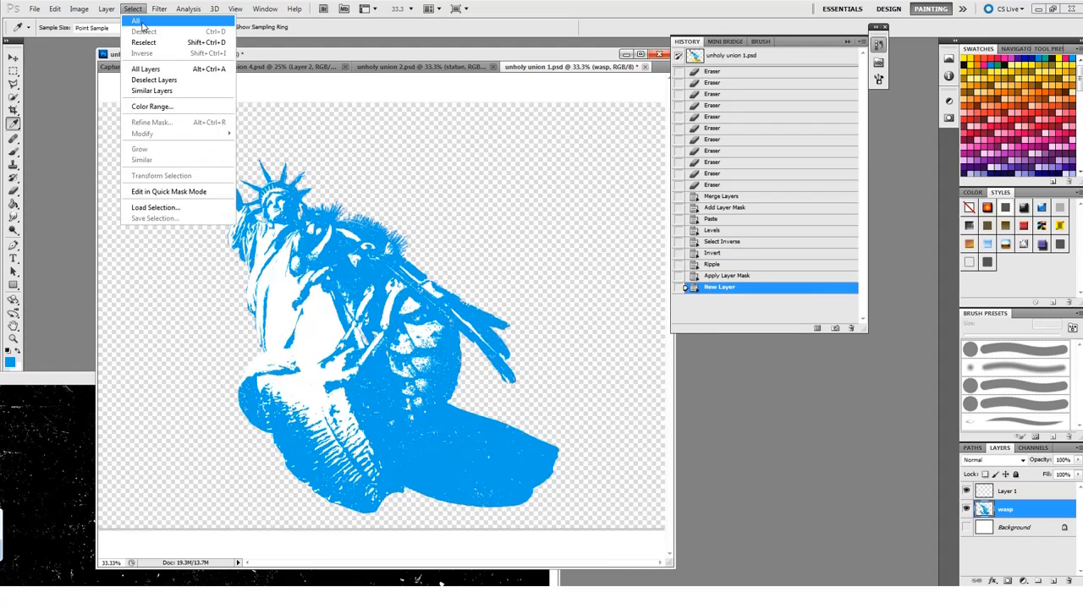
click(180, 107)
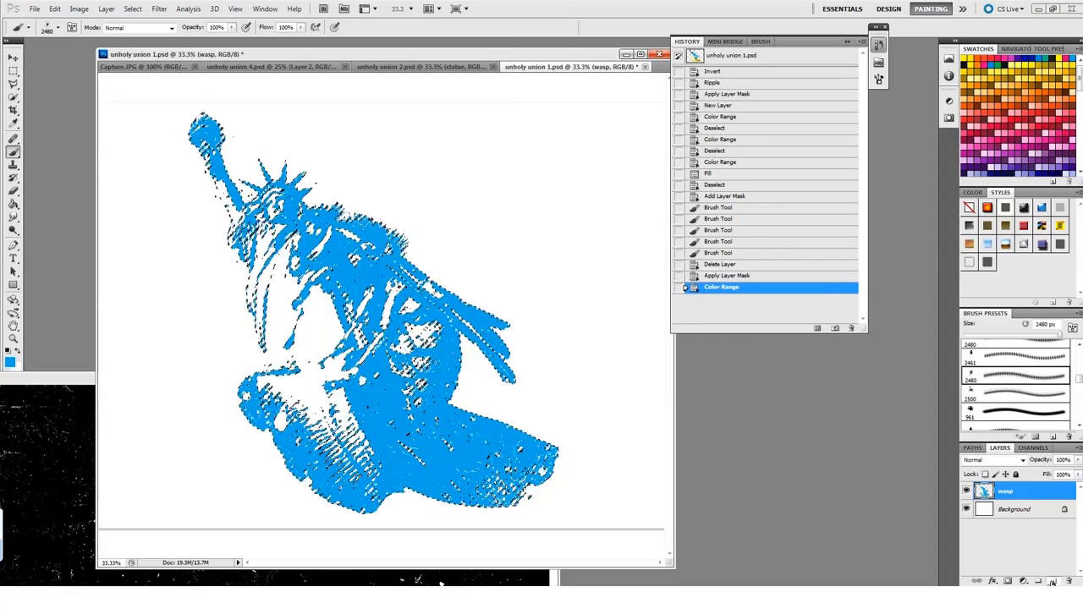
Step: Add a new layer above the wasp layer, hide the wasp layer, and set the foreground color to dark gray #222222
click(1052, 581)
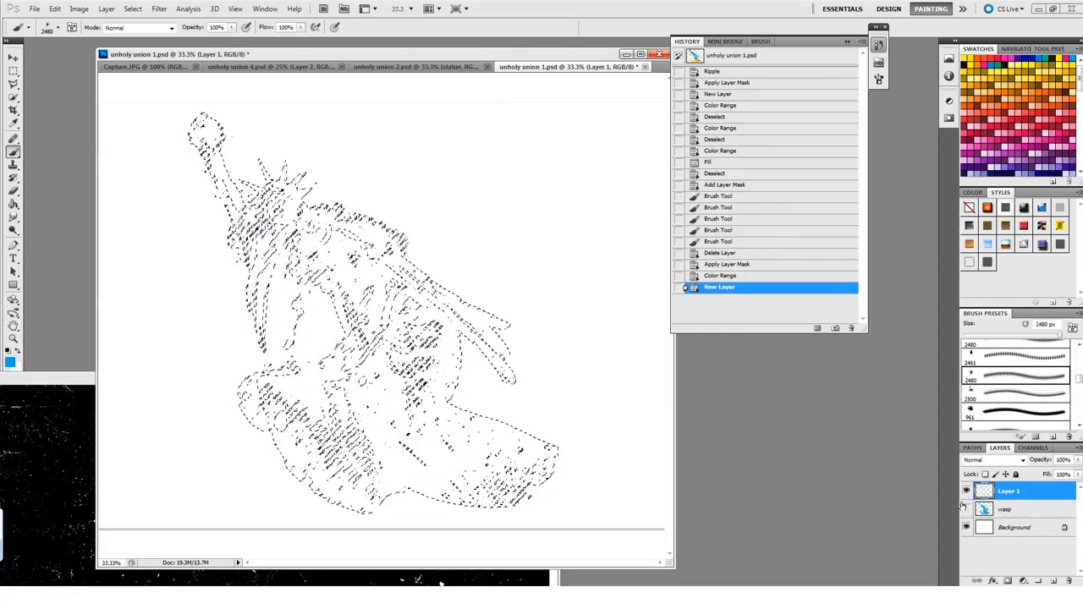
key(x)
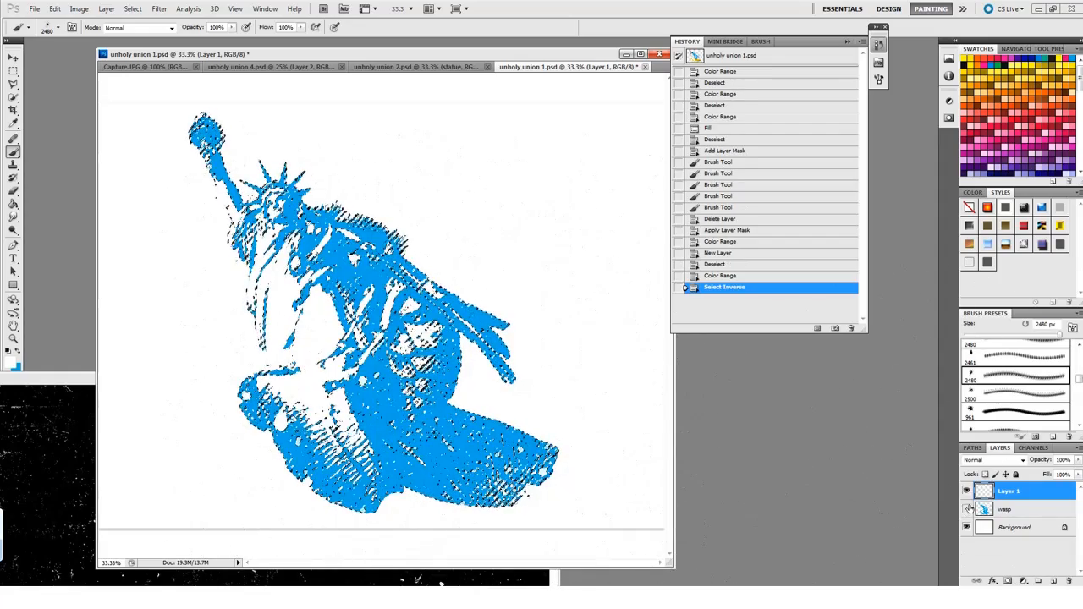
click(13, 364)
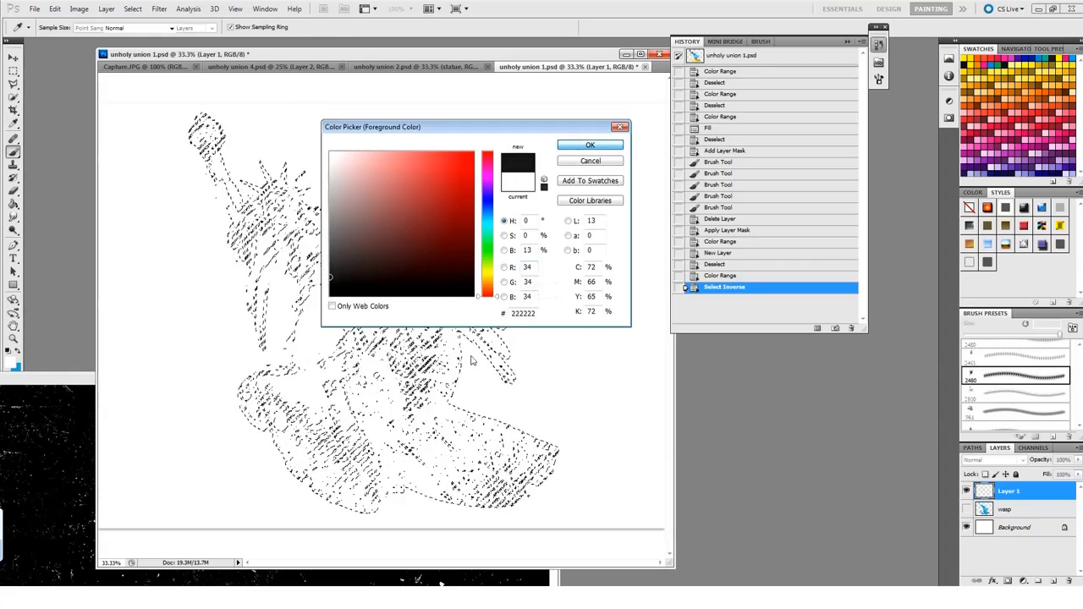
click(589, 145)
Step: Paint dark splatters through the figure selection on the new layer with the 2480 px splatter brush, deselect, and show the wasp layer
key(b)
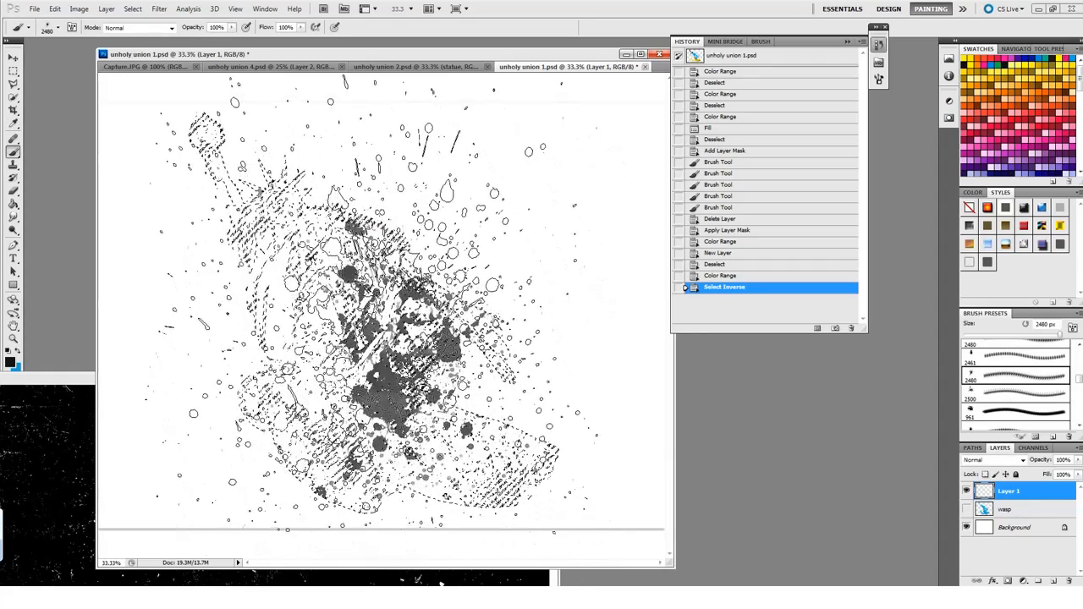
mouse_move(323, 264)
mouse_down()
mouse_move(252, 230)
mouse_move(279, 222)
mouse_move(286, 244)
mouse_move(696, 330)
mouse_up()
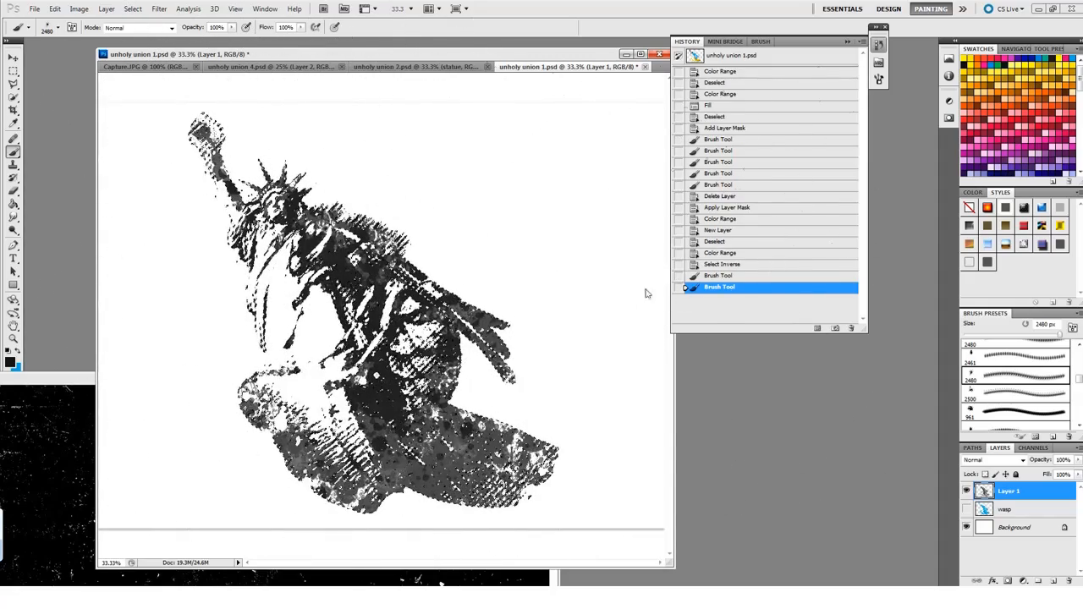
key(ctrl+d)
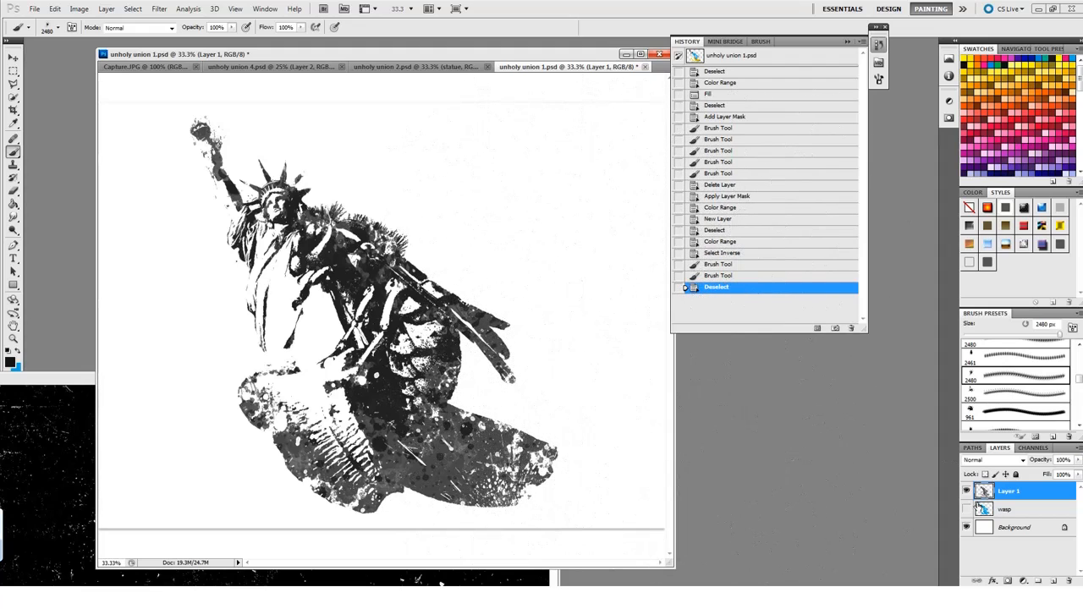
click(965, 509)
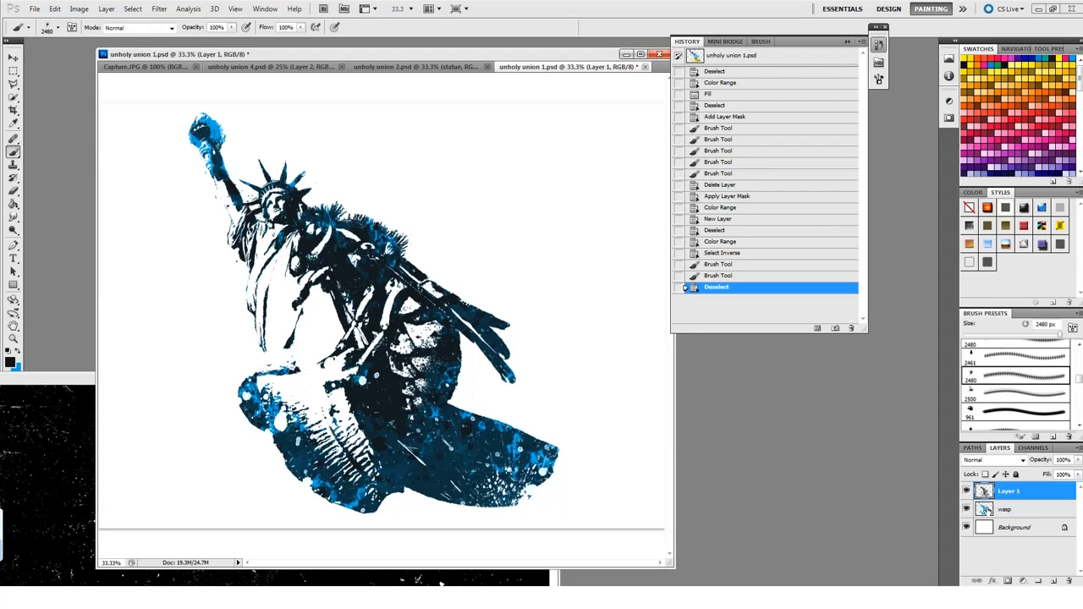
Step: Erase the wasp layer's blue from the wasp's body and the banana peel with the 725 px textured eraser brush
click(988, 511)
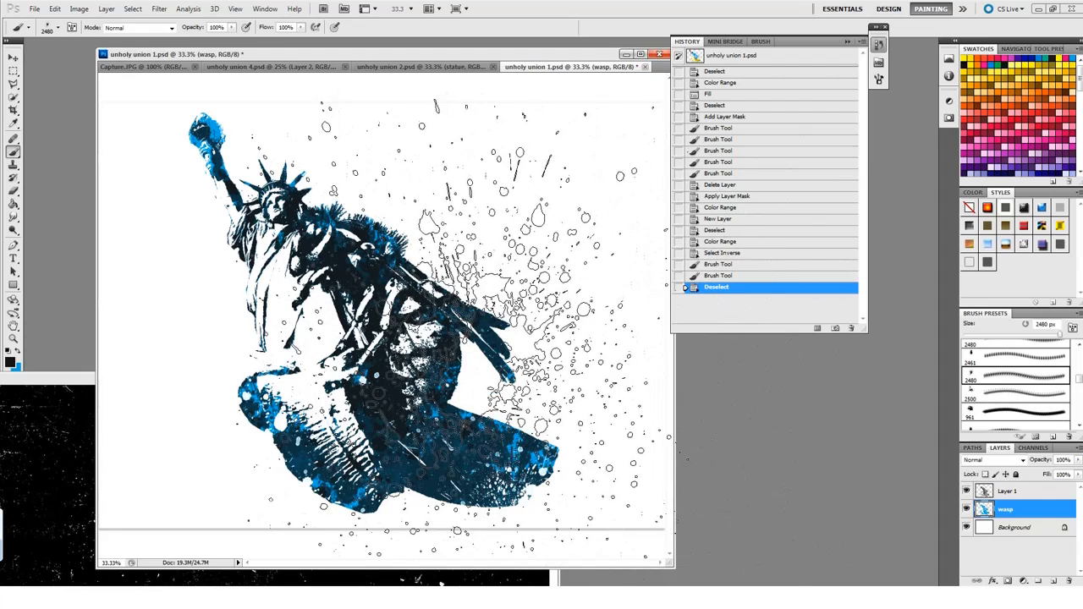
key(e)
drag(1079, 352, 1079, 414)
click(1038, 389)
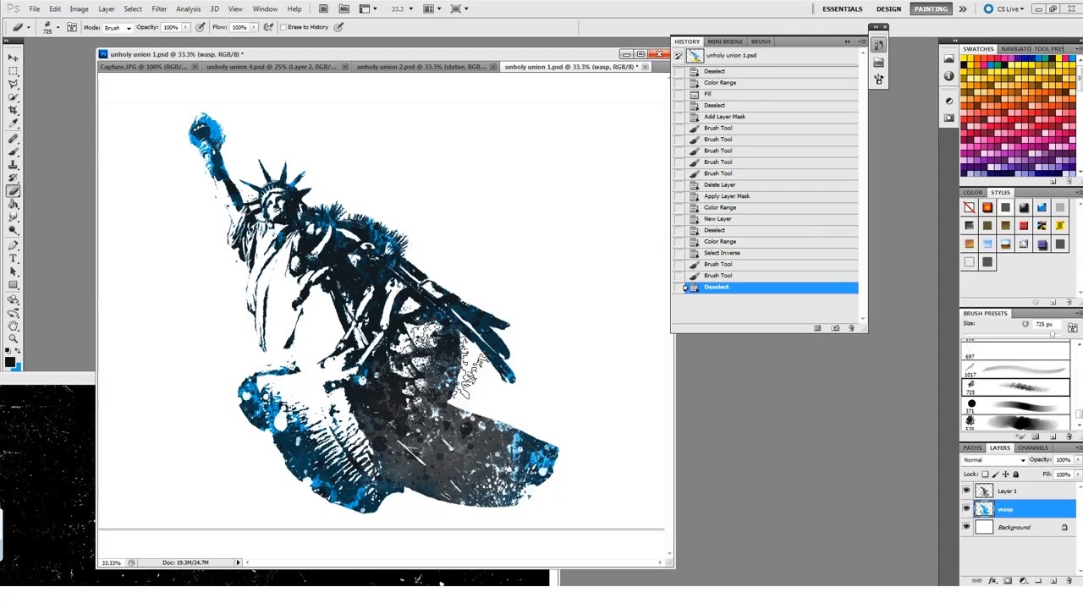
mouse_move(428, 369)
mouse_down()
mouse_move(365, 379)
mouse_move(392, 360)
mouse_up()
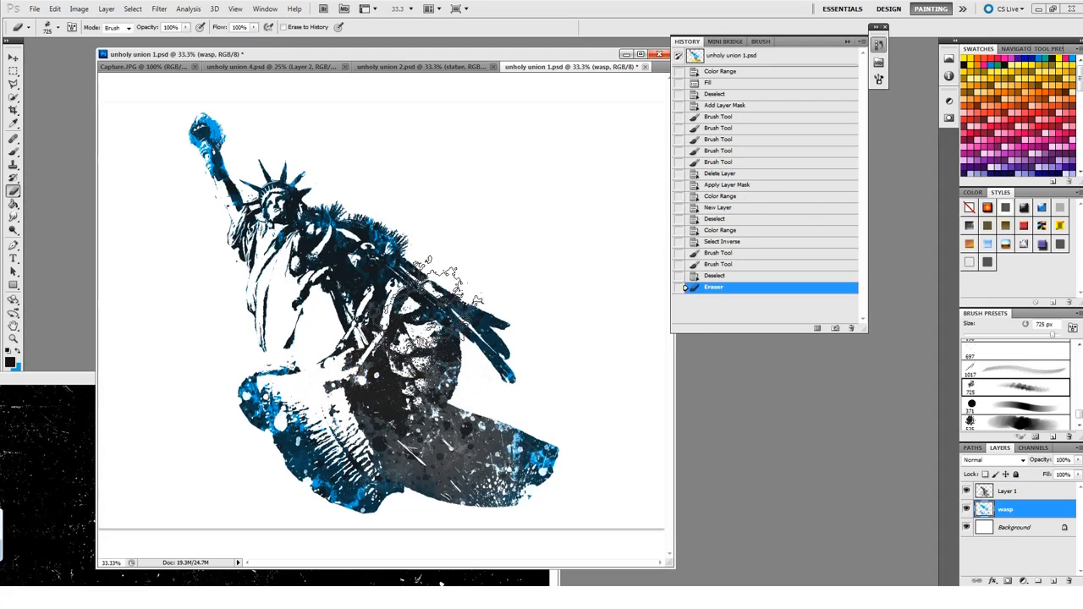
Step: Reduce the eraser to 400 px and erase more of the wasp layer's blue around the statue's torso, shoulder and raised arm
key(bracketleft)
key(bracketleft)
key(bracketleft)
key(bracketleft)
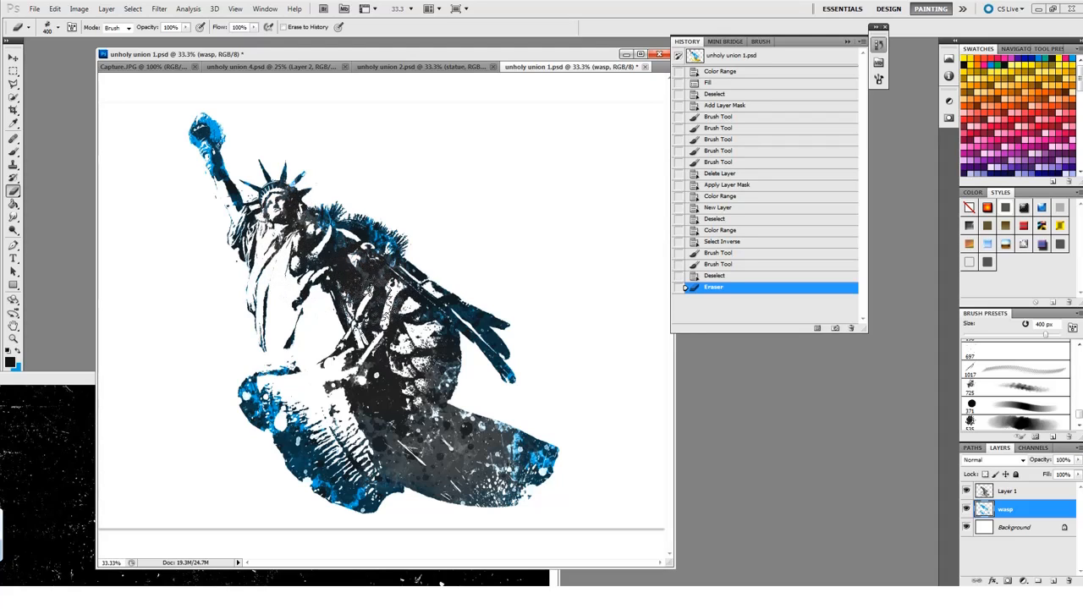
click(393, 300)
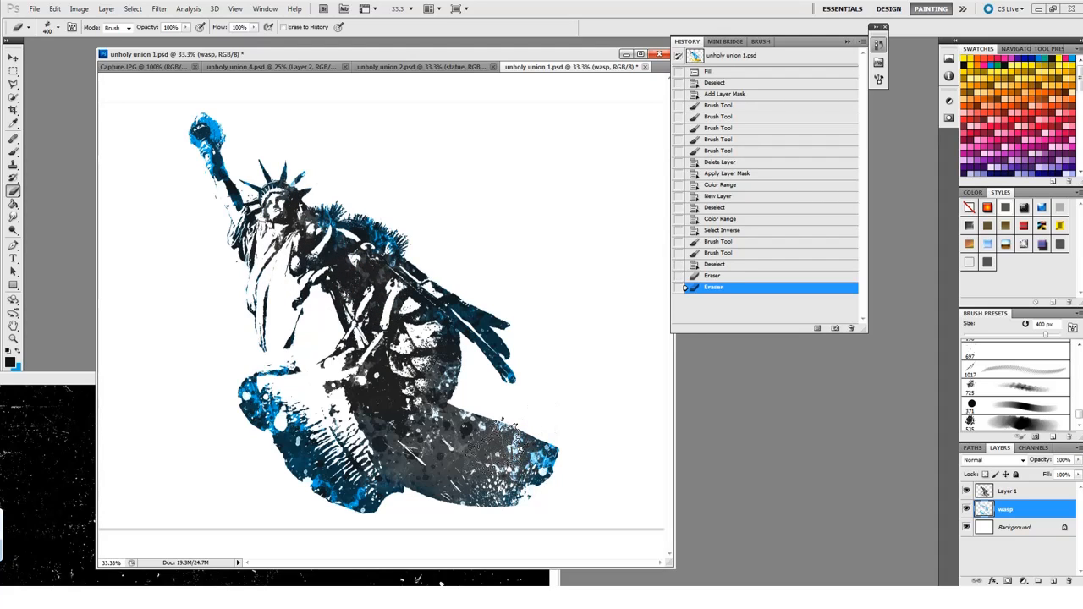
click(396, 309)
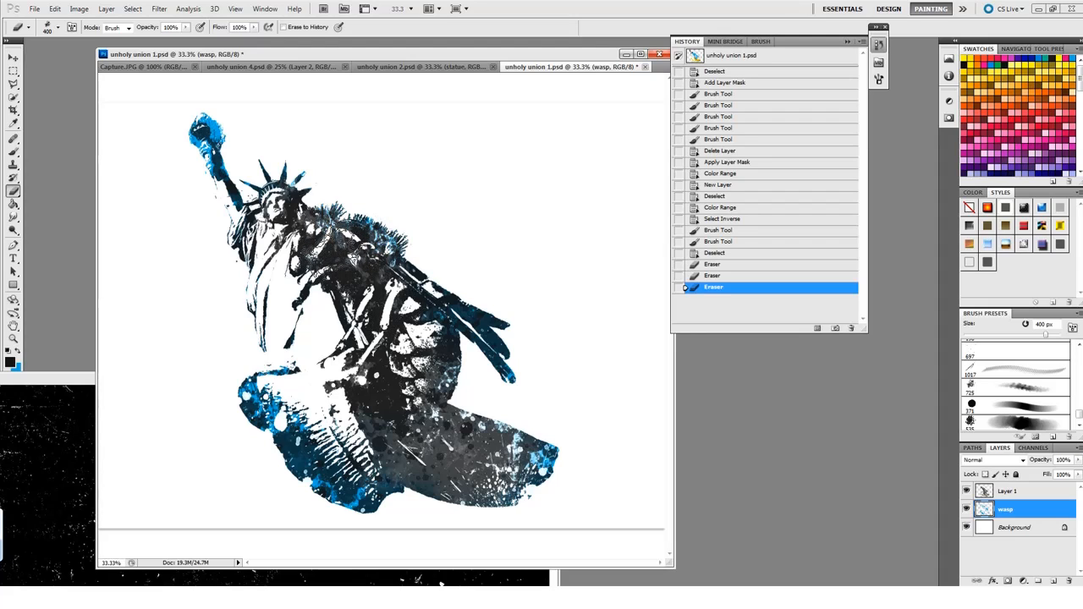
click(374, 307)
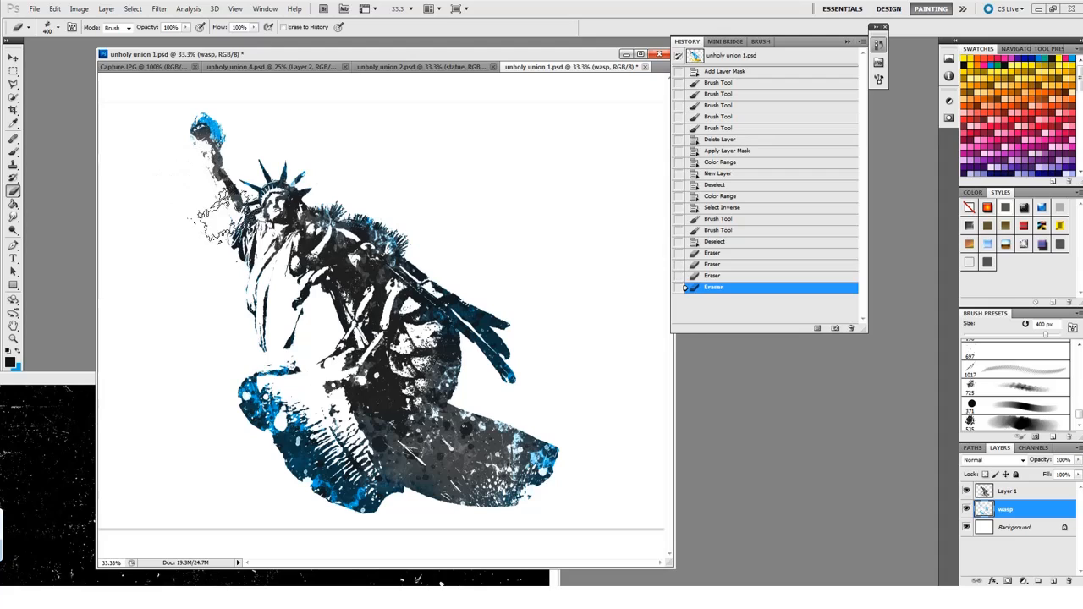
click(227, 269)
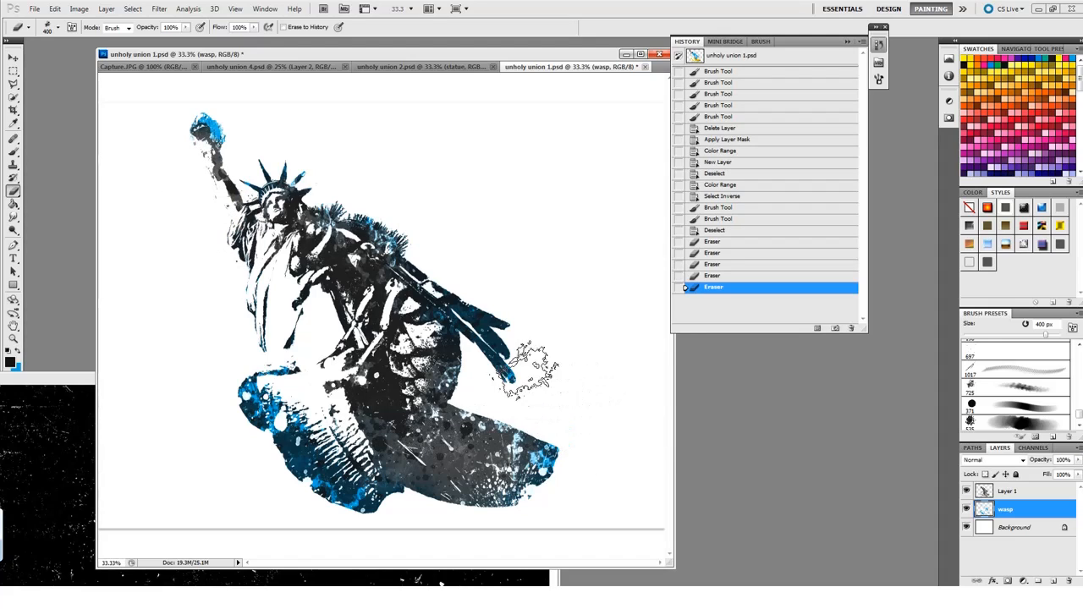
click(227, 214)
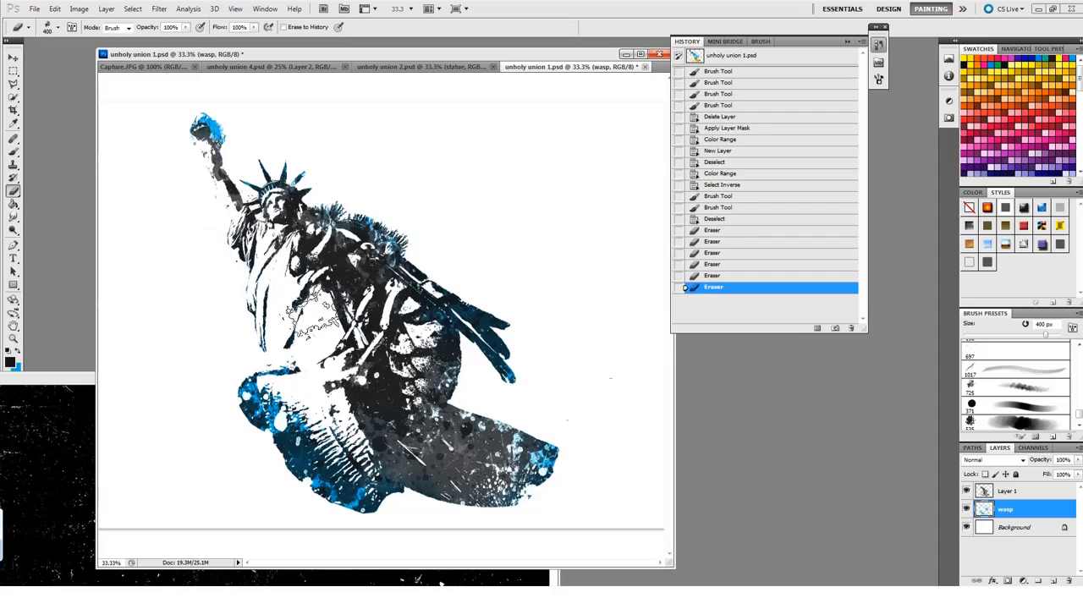